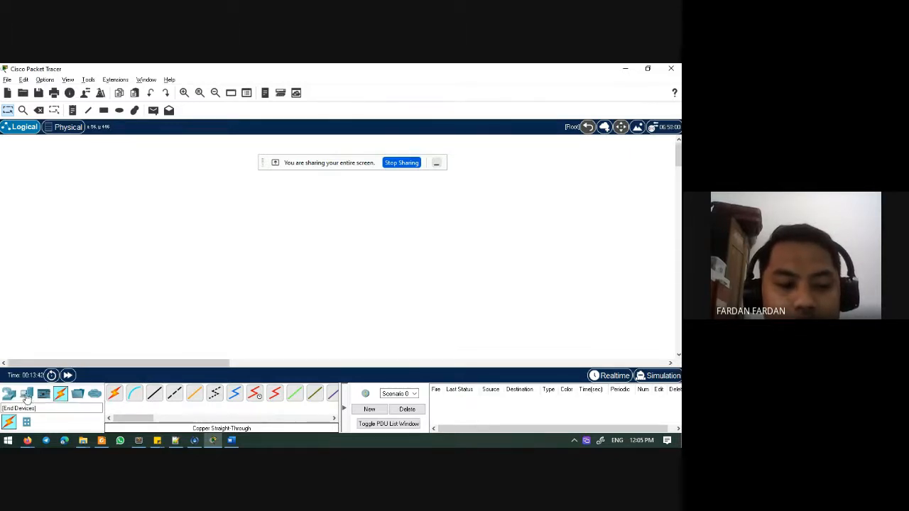
# - Add a generic server and two PCs to the empty workspace and space them apart for a small network
pyautogui.click(26, 395)
pyautogui.click(155, 393)
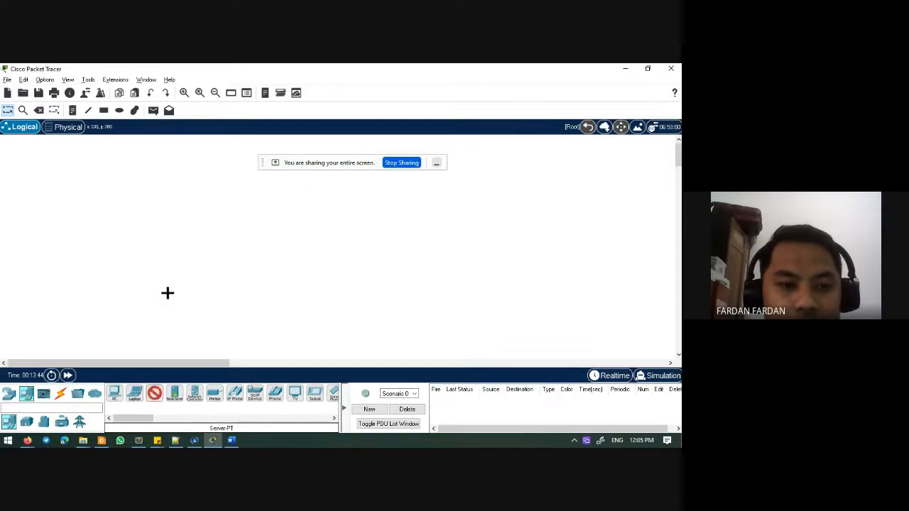
pyautogui.click(166, 202)
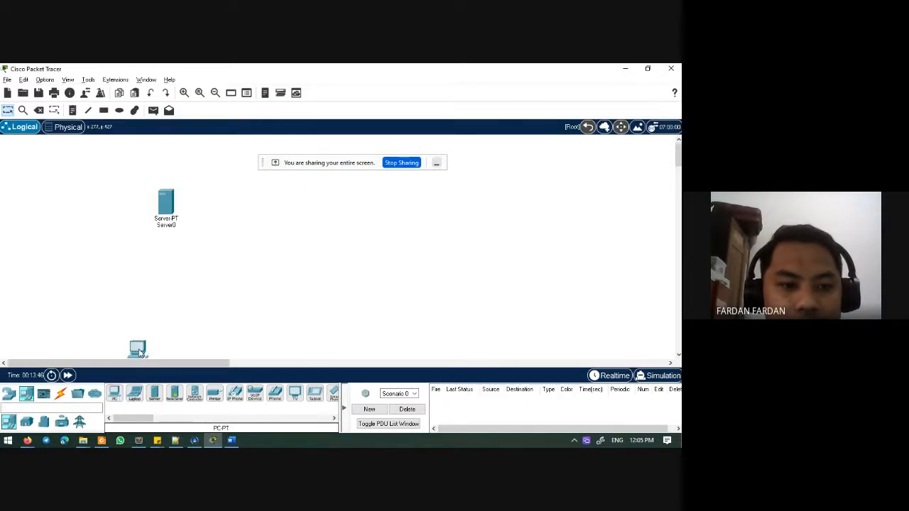
pyautogui.click(119, 399)
pyautogui.click(332, 299)
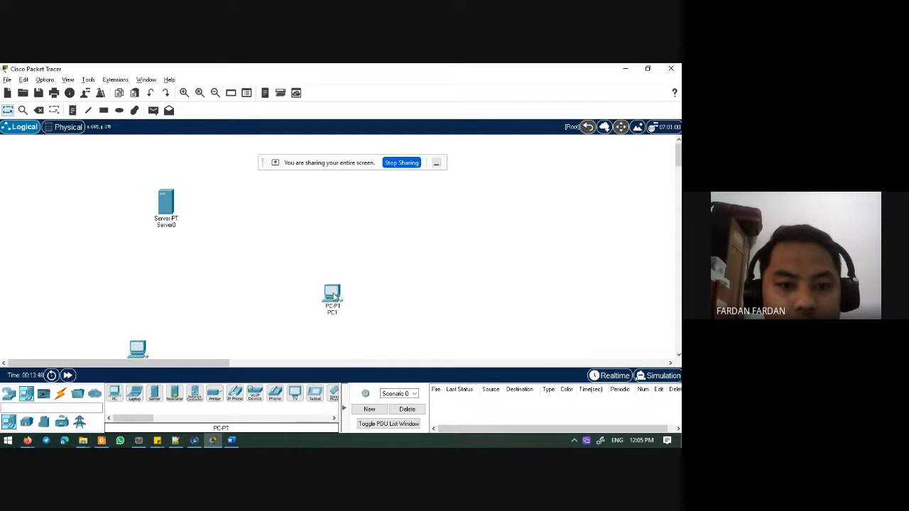
pyautogui.click(160, 308)
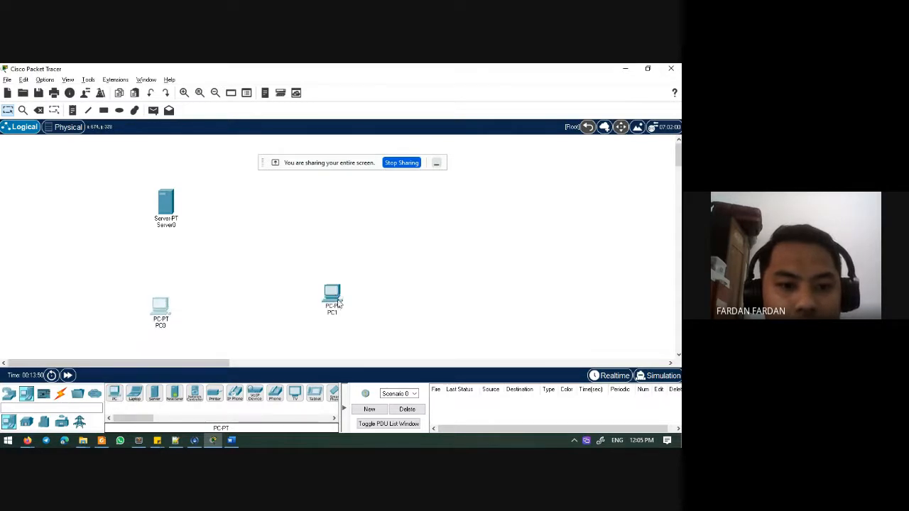
pyautogui.moveTo(335, 301); pyautogui.dragTo(322, 278)
pyautogui.moveTo(166, 201); pyautogui.dragTo(189, 187)
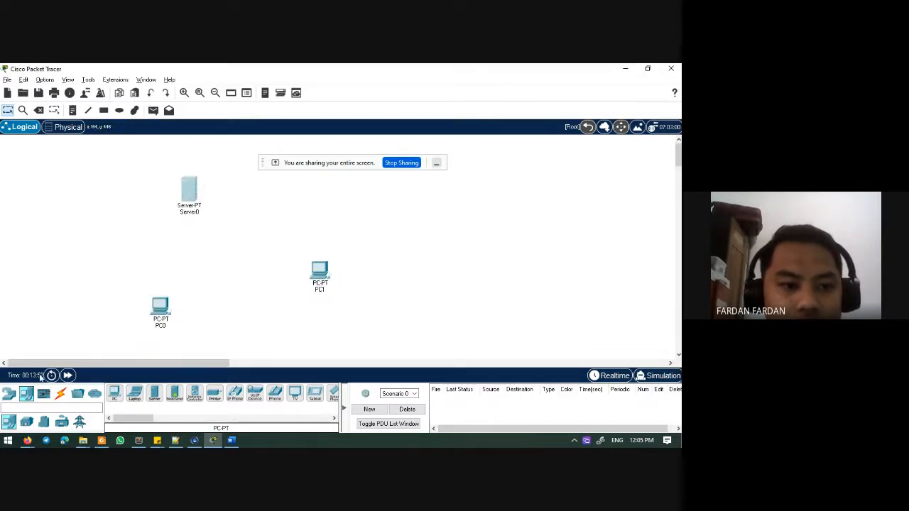
# - Place a generic Switch-PT in the middle between the server and the two PCs
pyautogui.click(12, 396)
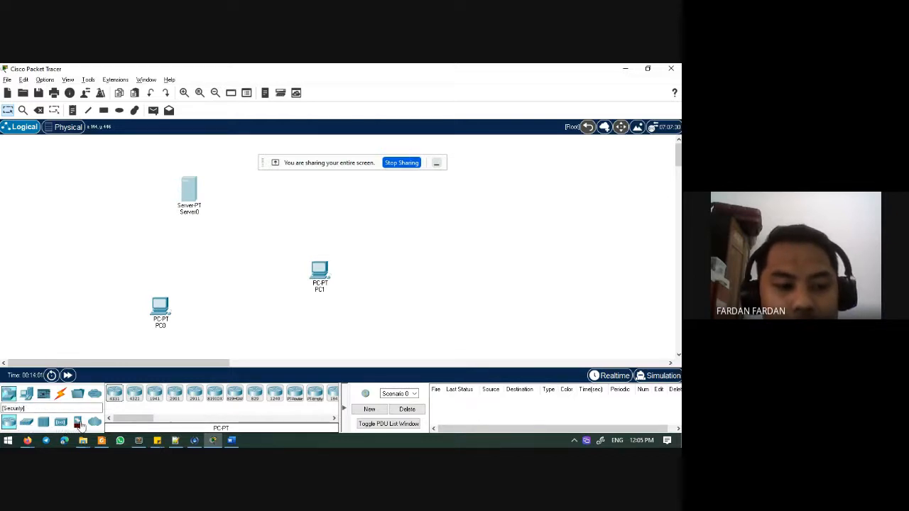
pyautogui.click(26, 422)
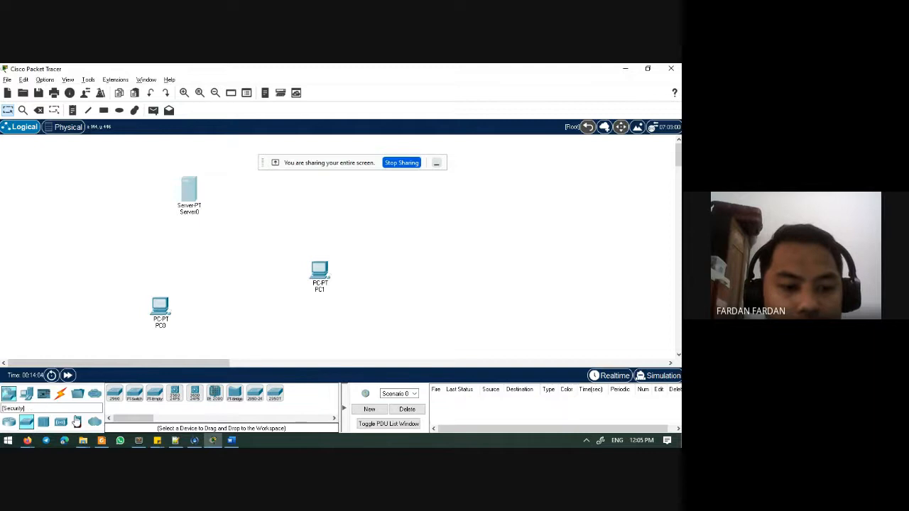
pyautogui.click(135, 395)
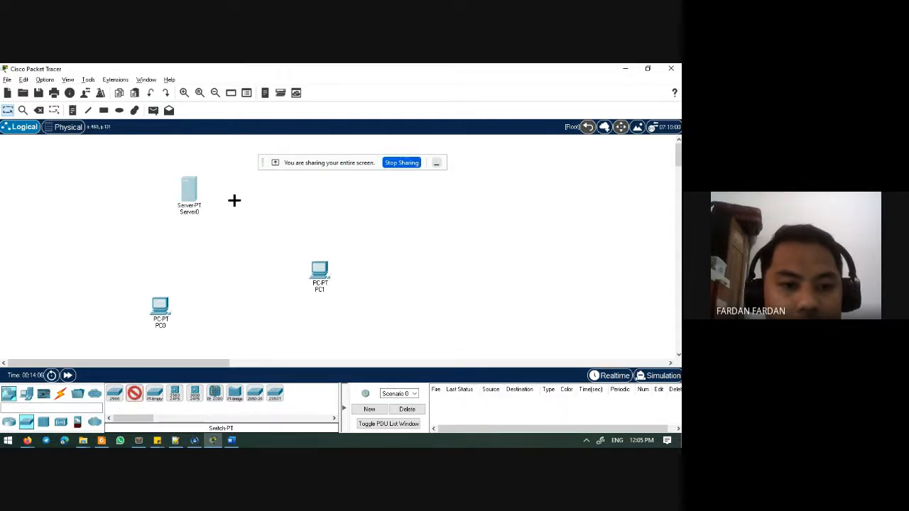
pyautogui.click(223, 251)
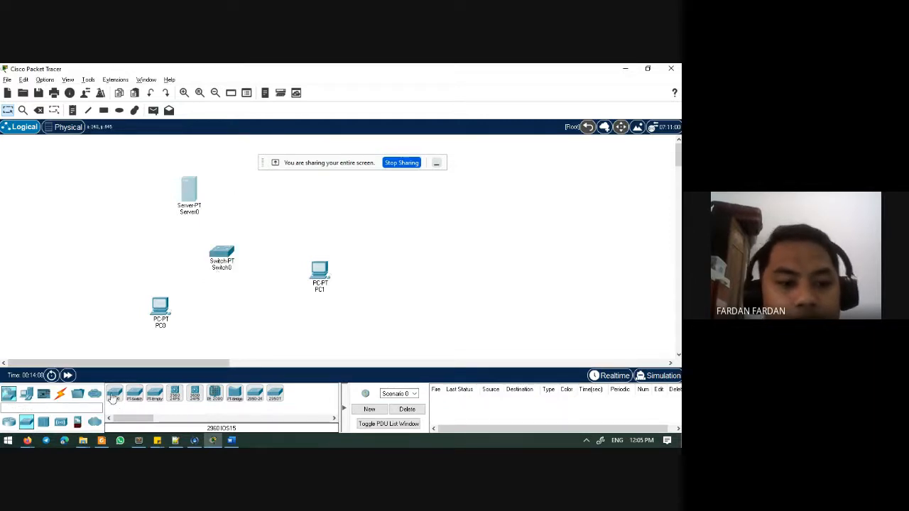
pyautogui.click(61, 393)
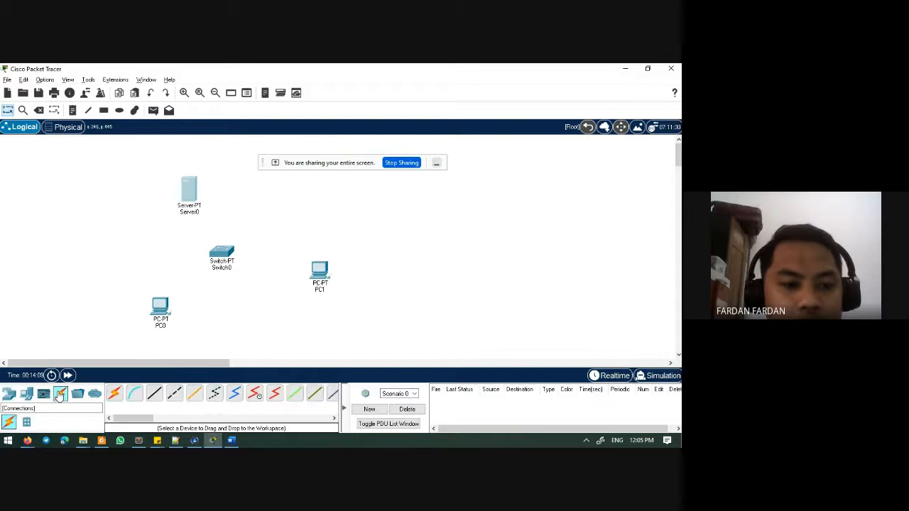
pyautogui.click(155, 396)
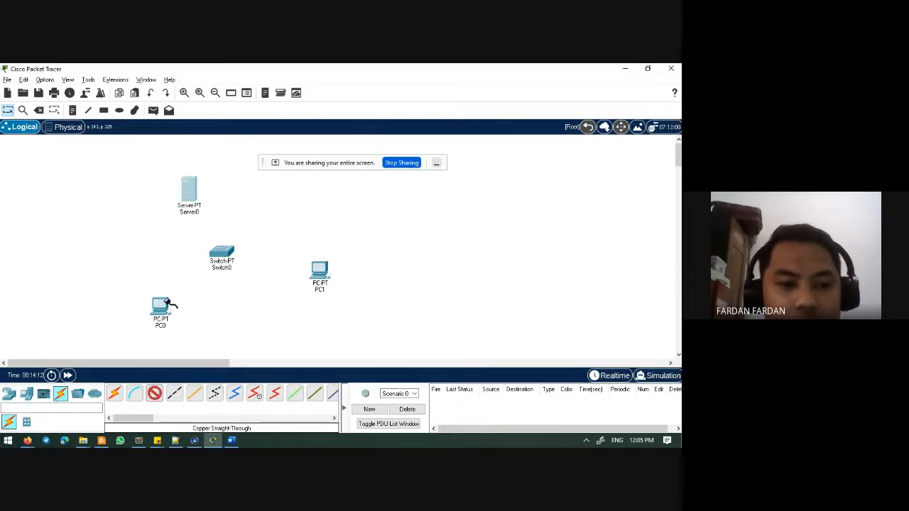
pyautogui.click(227, 253)
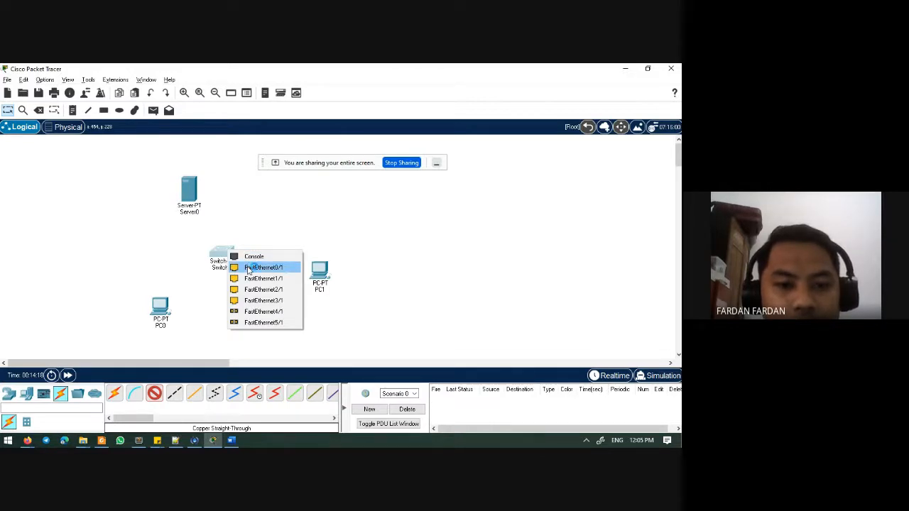
pyautogui.click(239, 203)
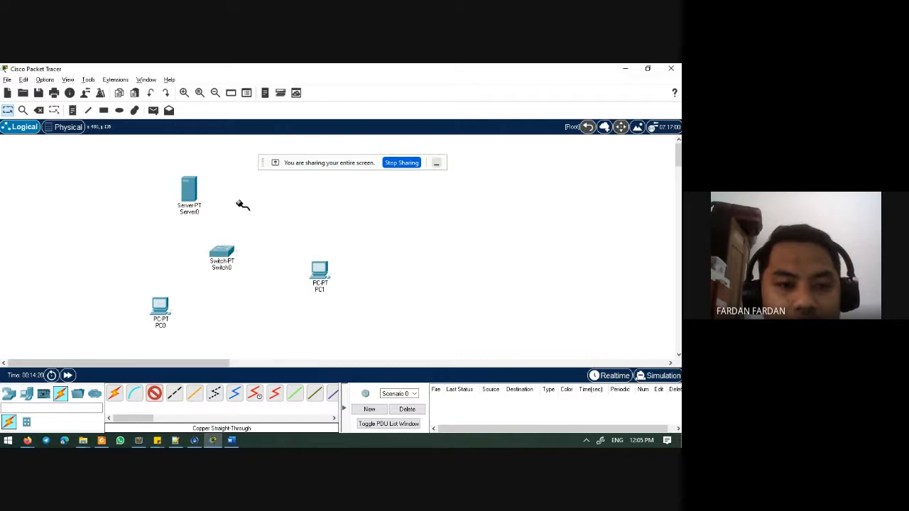
pyautogui.press('Escape')
# - Examine the ports on Switch0's physical device view at a larger scale, and close its window
pyautogui.click(222, 254)
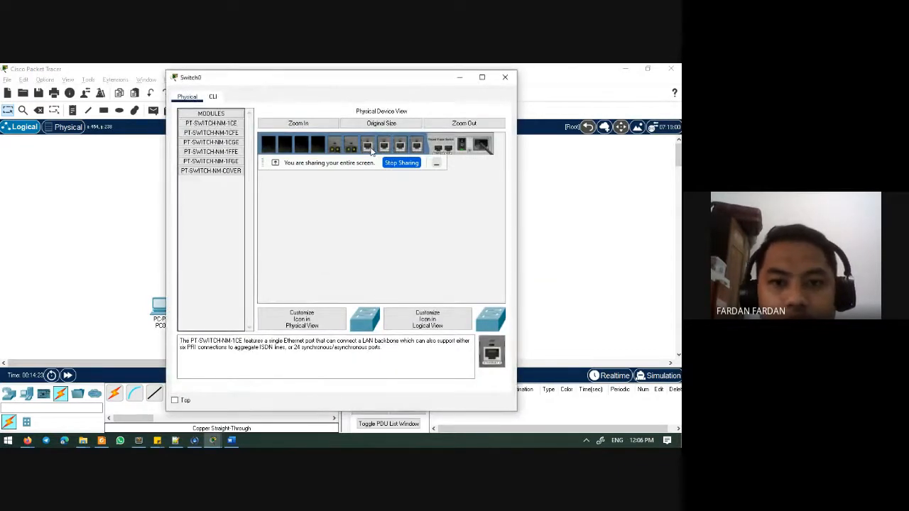
pyautogui.click(320, 130)
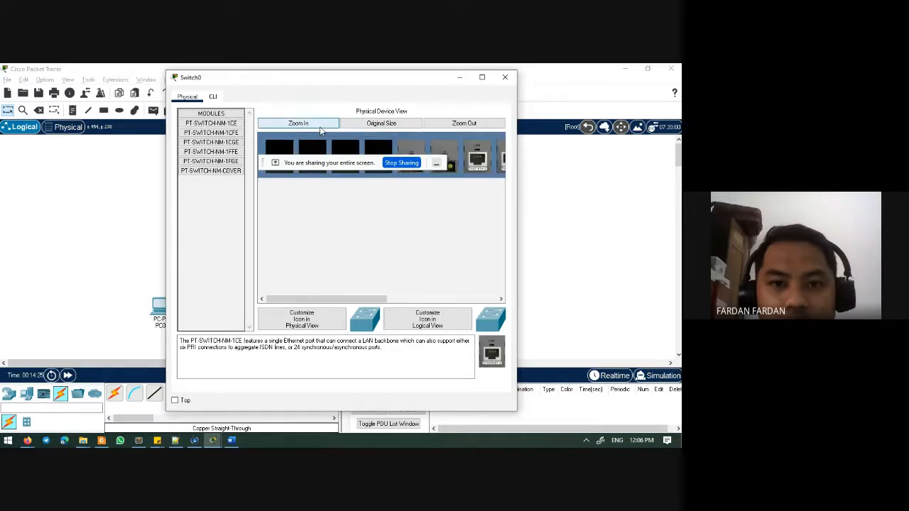
pyautogui.moveTo(355, 299); pyautogui.dragTo(382, 299)
pyautogui.moveTo(315, 155); pyautogui.dragTo(314, 252)
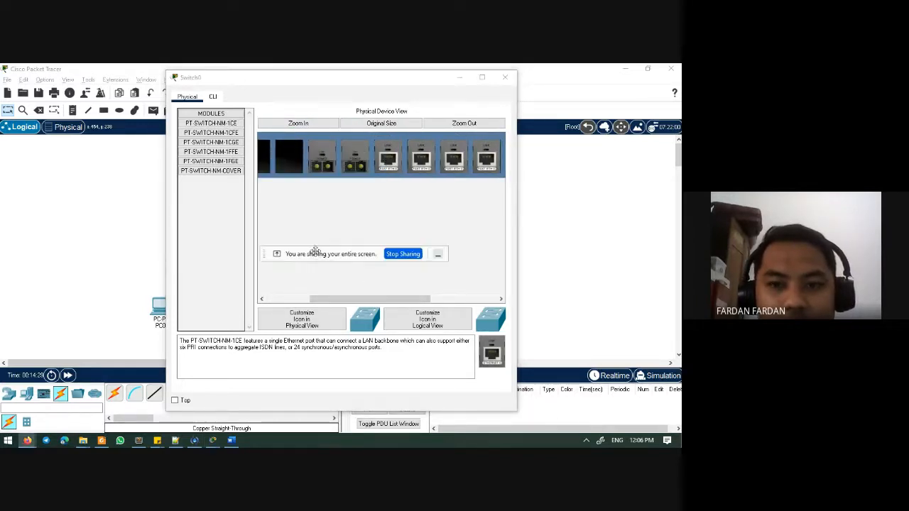
pyautogui.moveTo(336, 302); pyautogui.dragTo(364, 286)
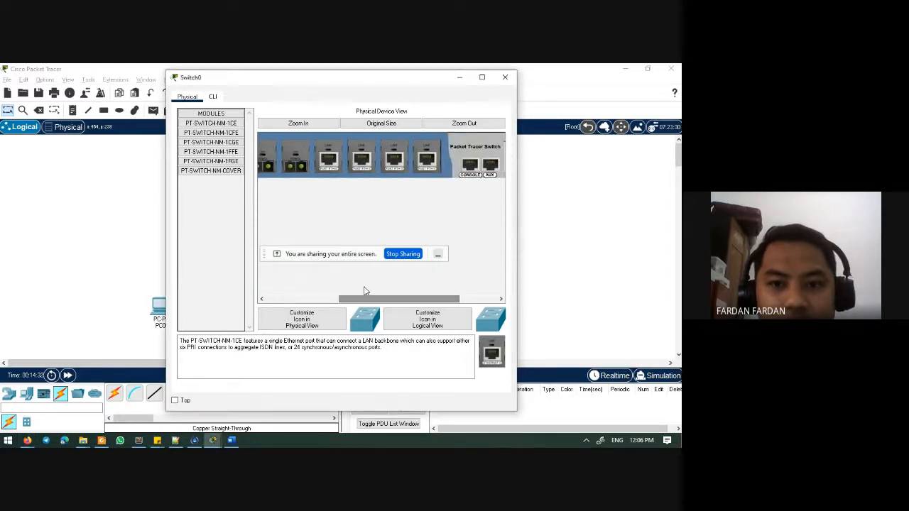
pyautogui.click(505, 76)
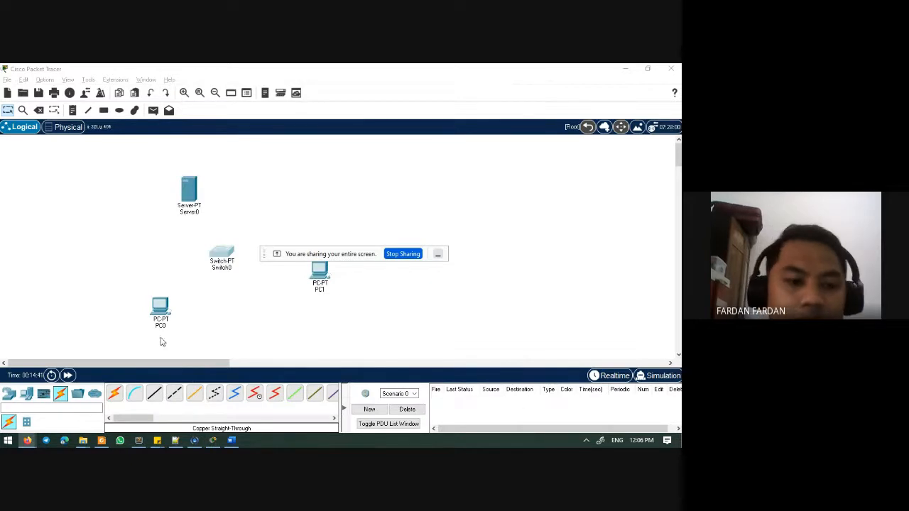
# - Connect PC0's FastEthernet0 to Switch0's FastEthernet1/1 with a copper straight-through cable
pyautogui.click(154, 393)
pyautogui.click(161, 311)
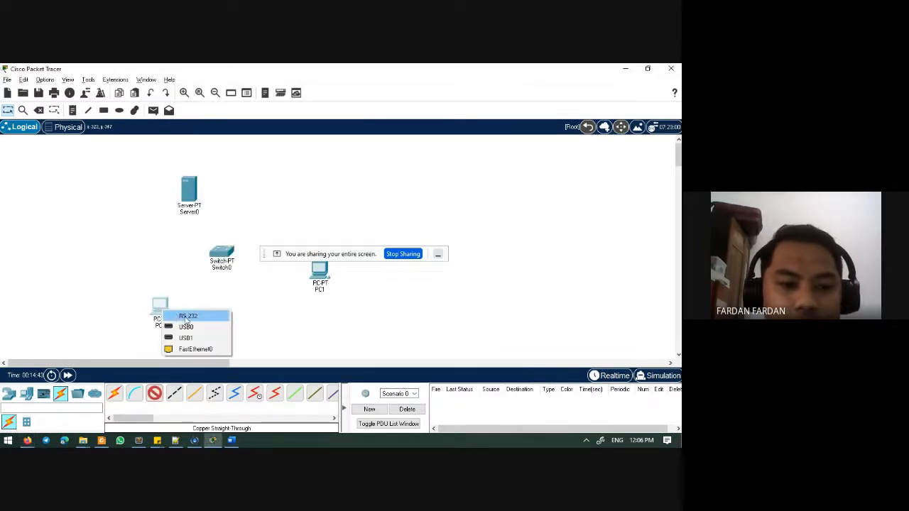
pyautogui.click(191, 349)
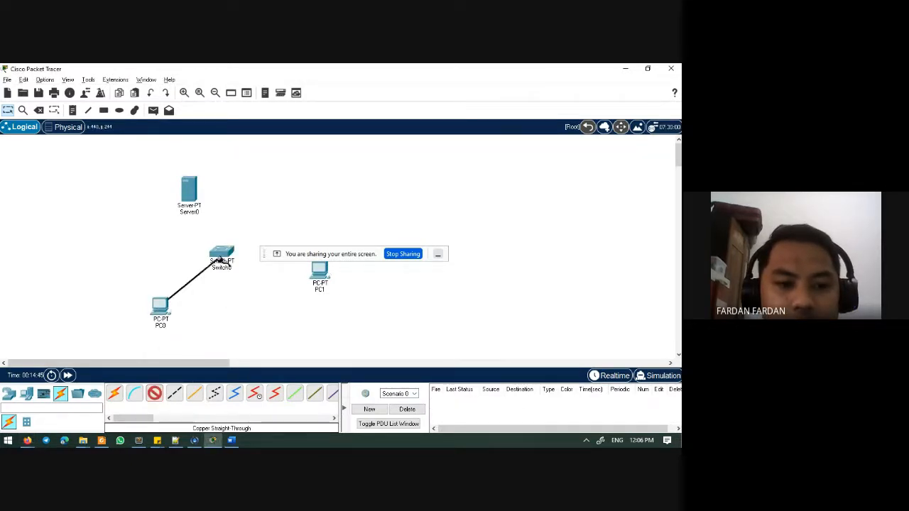
pyautogui.click(223, 255)
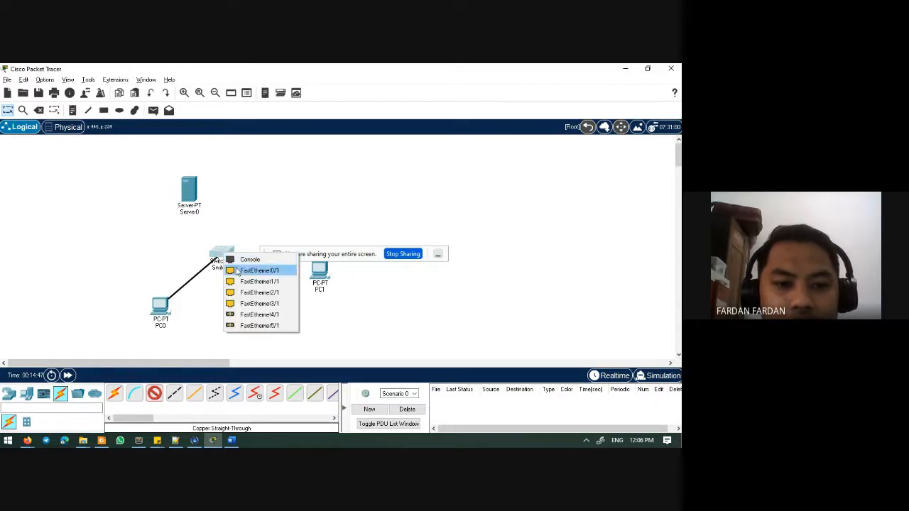
pyautogui.click(239, 282)
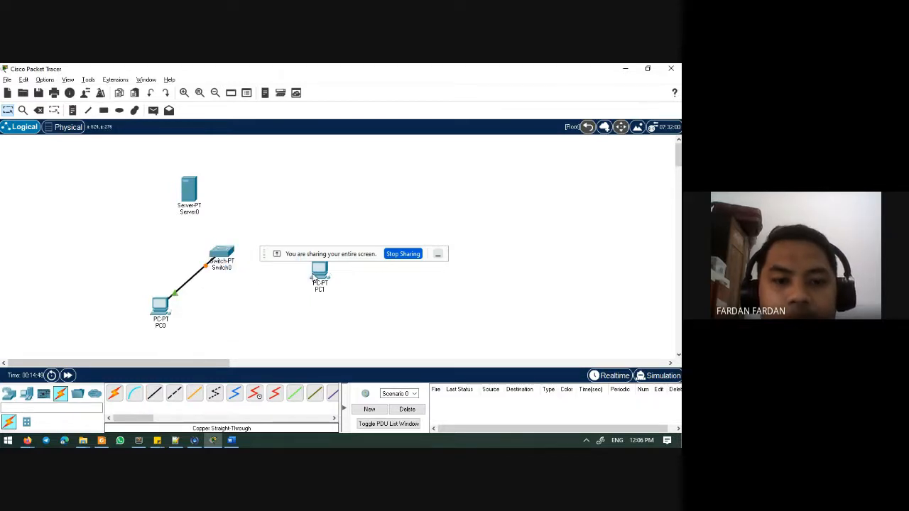
# - Connect PC1's FastEthernet0 to Switch0's FastEthernet2/1 with a copper straight-through cable
pyautogui.click(155, 400)
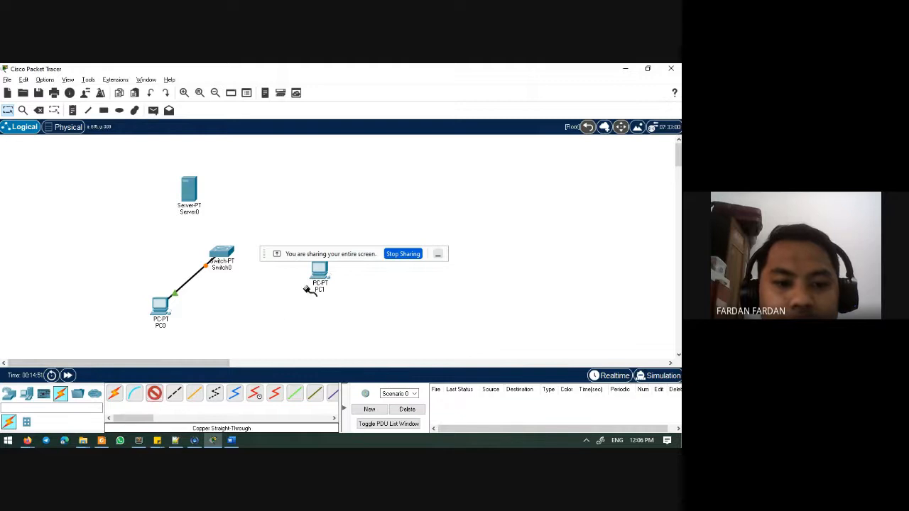
pyautogui.click(319, 276)
pyautogui.click(344, 316)
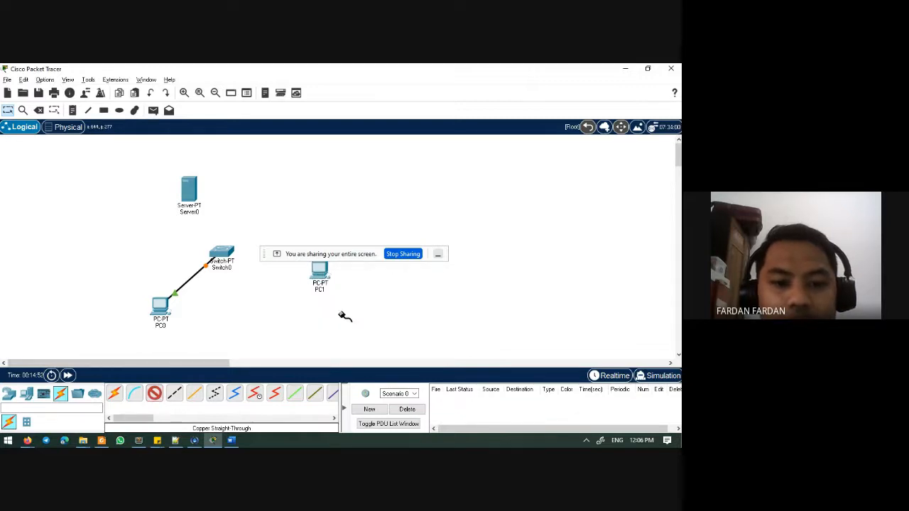
pyautogui.click(226, 257)
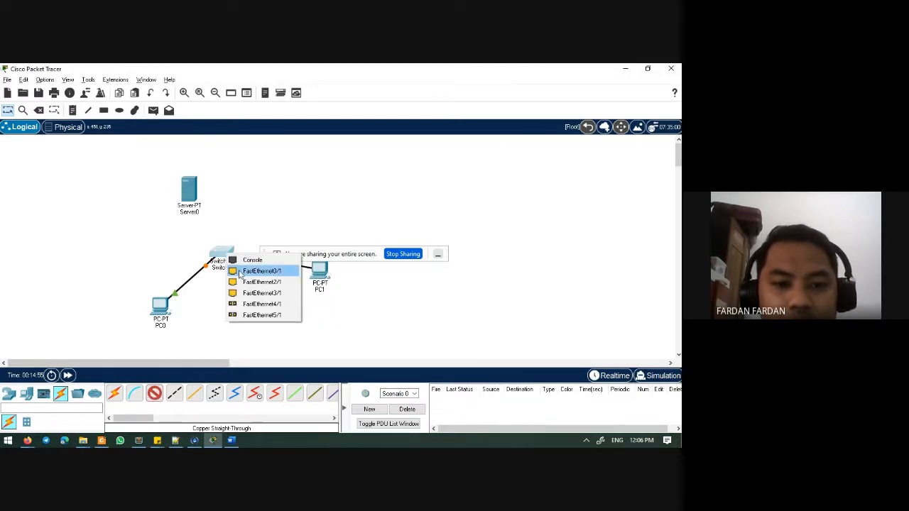
pyautogui.click(244, 283)
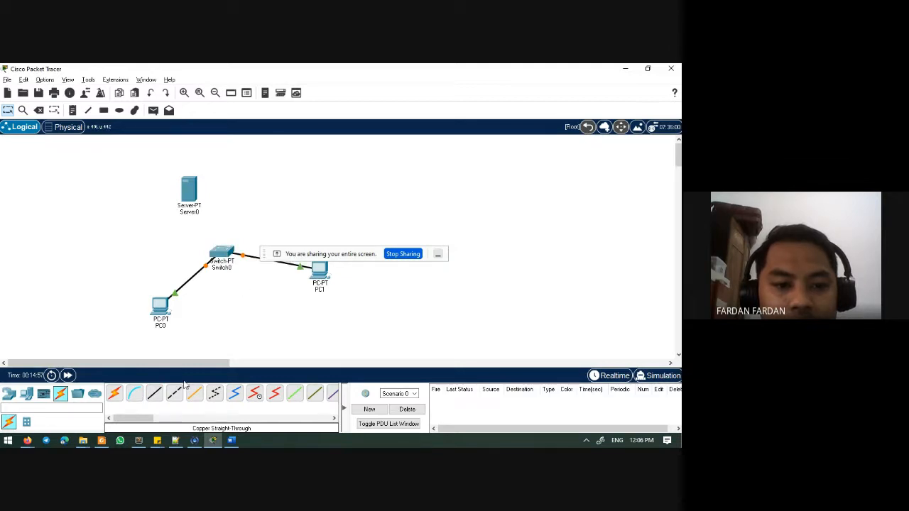
# - Connect Server0's FastEthernet0 to Switch0's FastEthernet0/1 with a copper straight-through cable
pyautogui.click(190, 199)
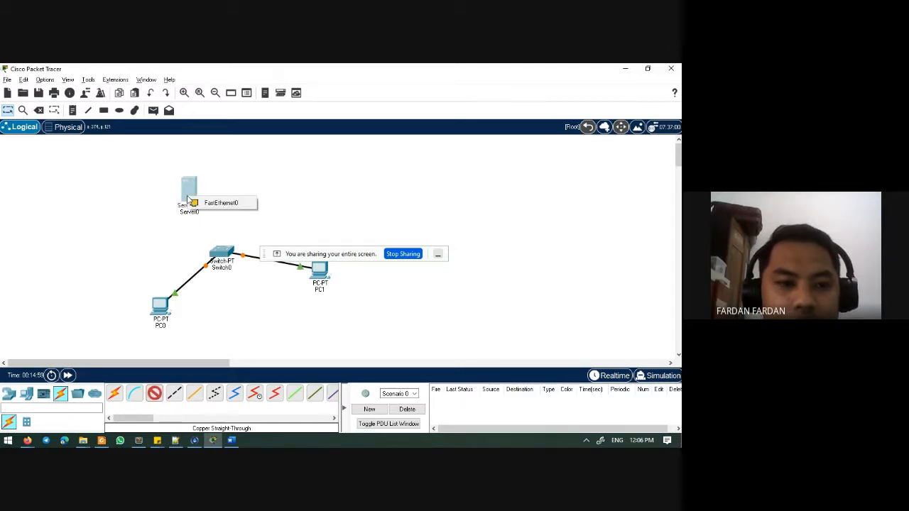
pyautogui.click(200, 202)
pyautogui.click(222, 253)
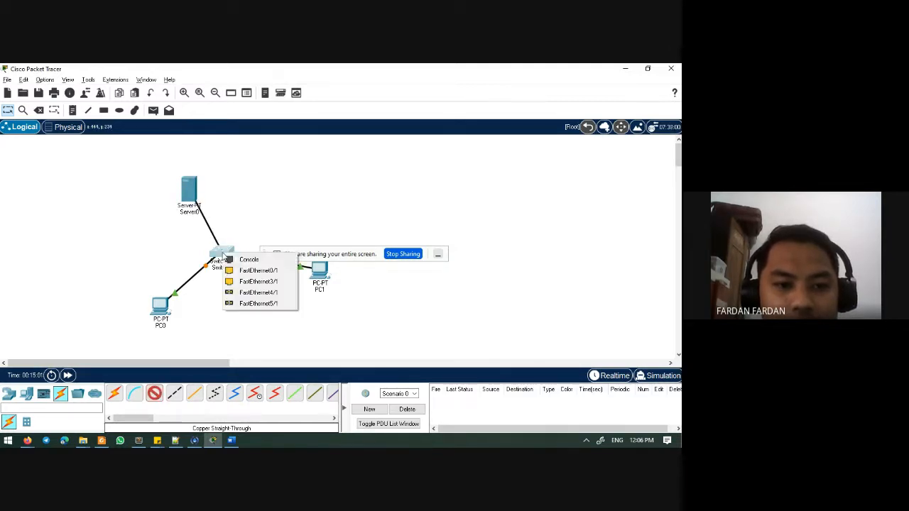
pyautogui.click(241, 272)
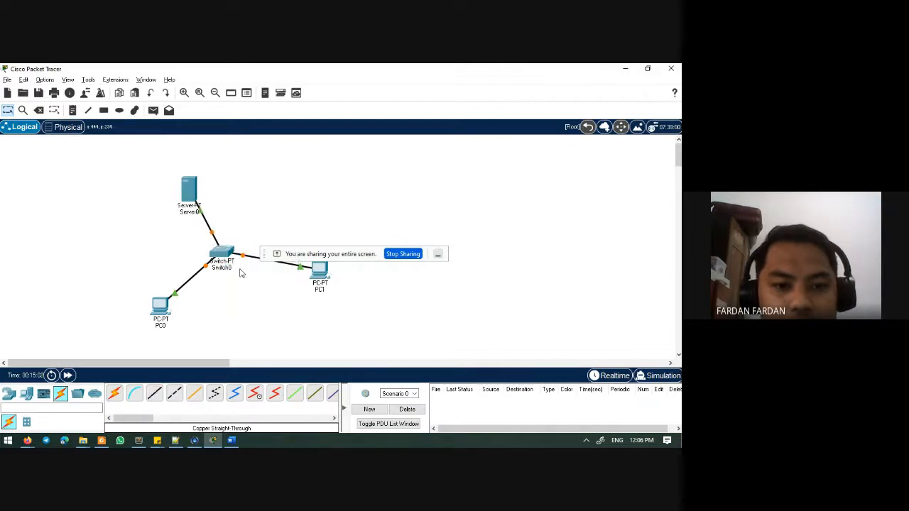
pyautogui.moveTo(349, 256); pyautogui.dragTo(460, 215)
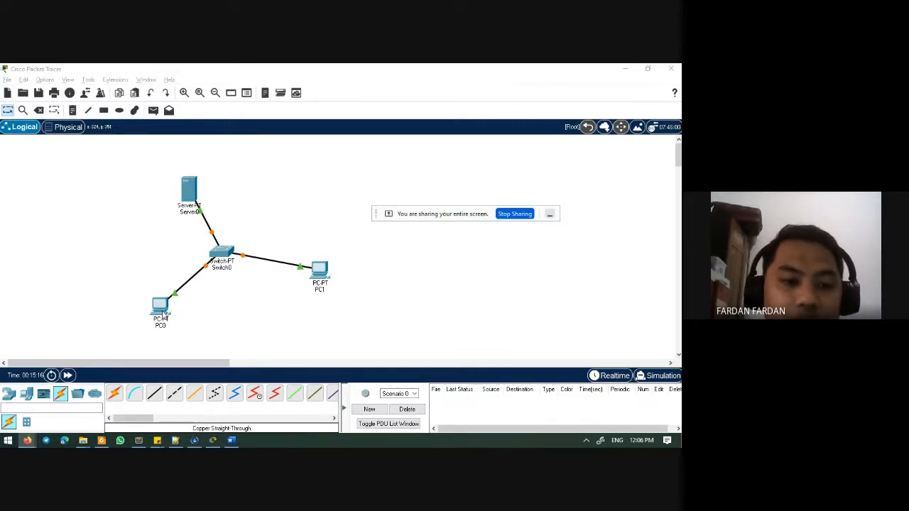
# - Review Server0's physical modules and its HTTP service settings, and close its window
pyautogui.click(193, 185)
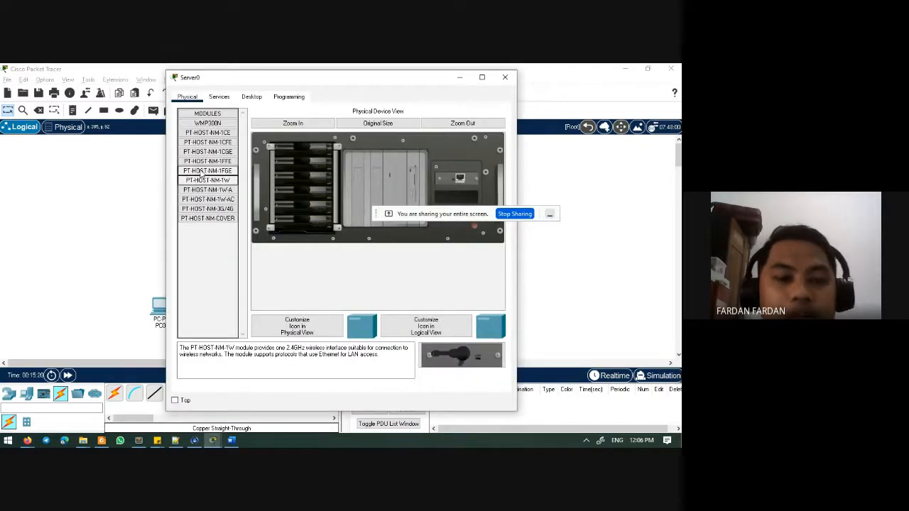
pyautogui.click(218, 97)
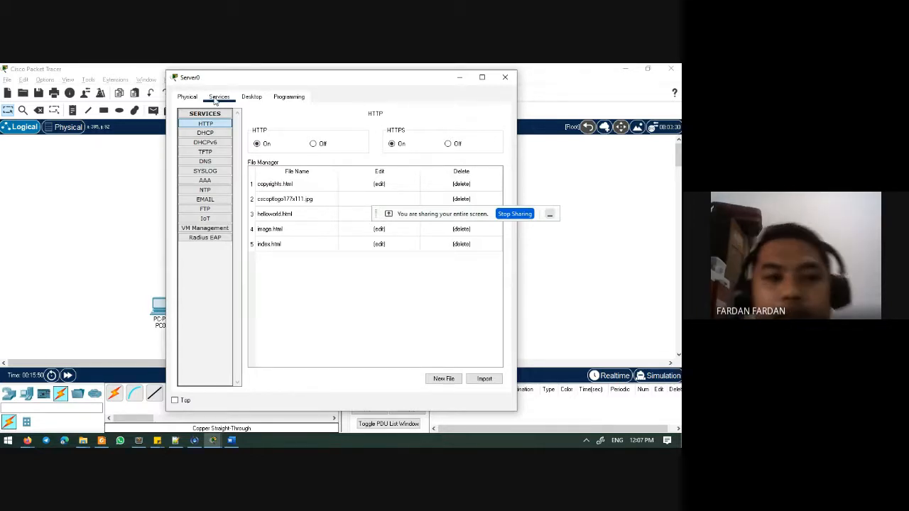
pyautogui.click(505, 77)
# - Review the interface and show/hide options in the Packet Tracer preferences, and close the preferences
pyautogui.click(45, 80)
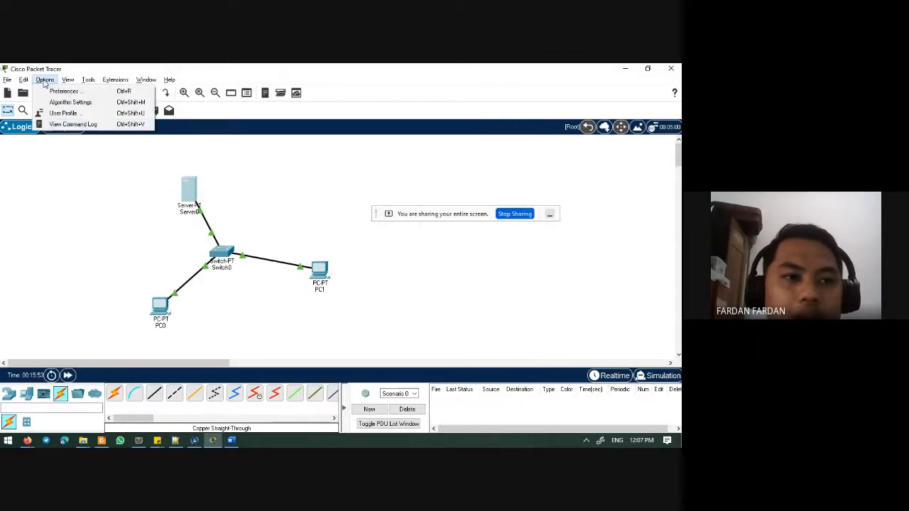
pyautogui.click(60, 91)
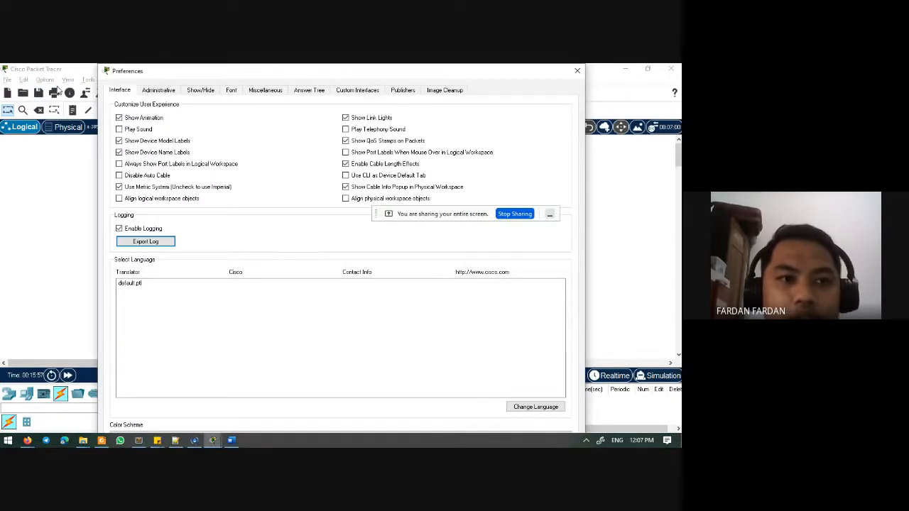
pyautogui.click(198, 91)
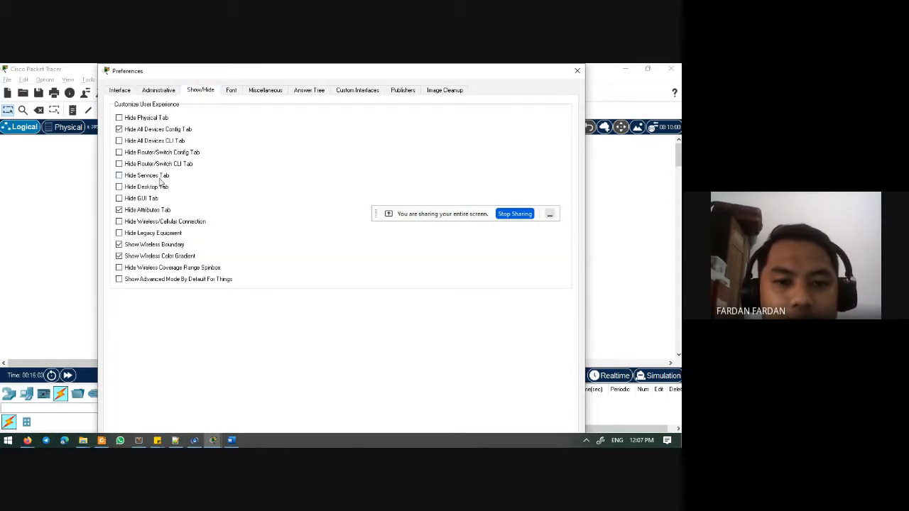
pyautogui.click(578, 70)
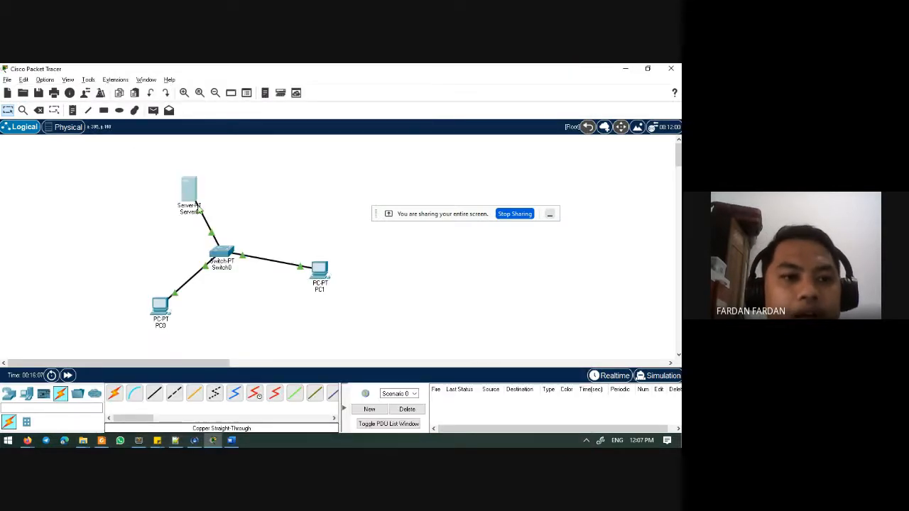
# - Open Server0 and examine its HTTP and DNS service settings
pyautogui.click(188, 195)
pyautogui.click(187, 191)
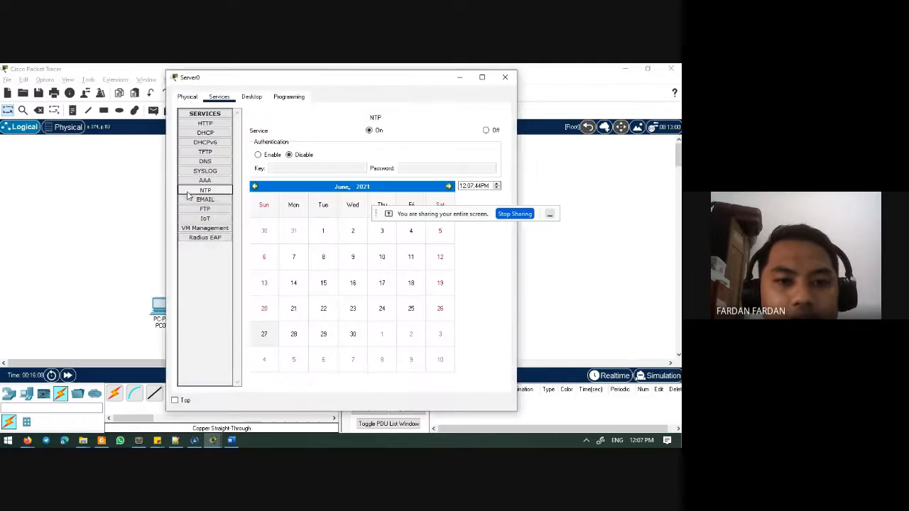
pyautogui.click(205, 124)
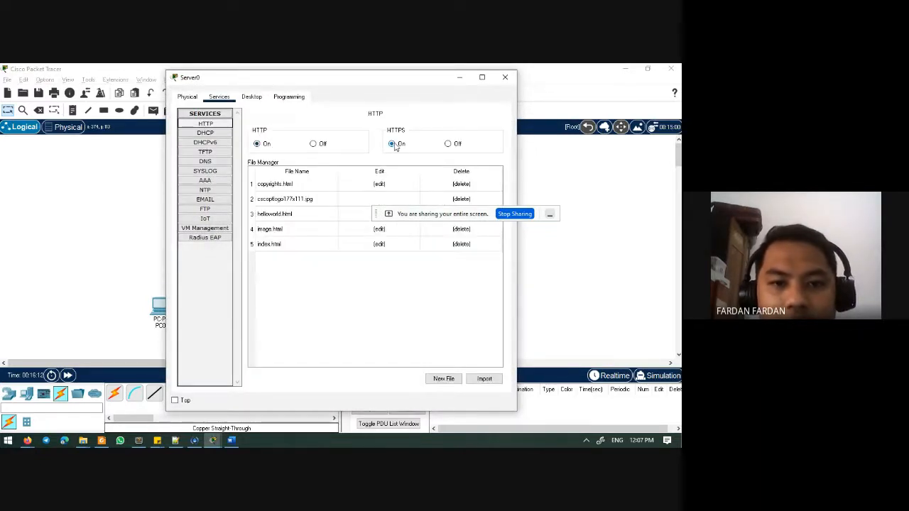
pyautogui.click(205, 162)
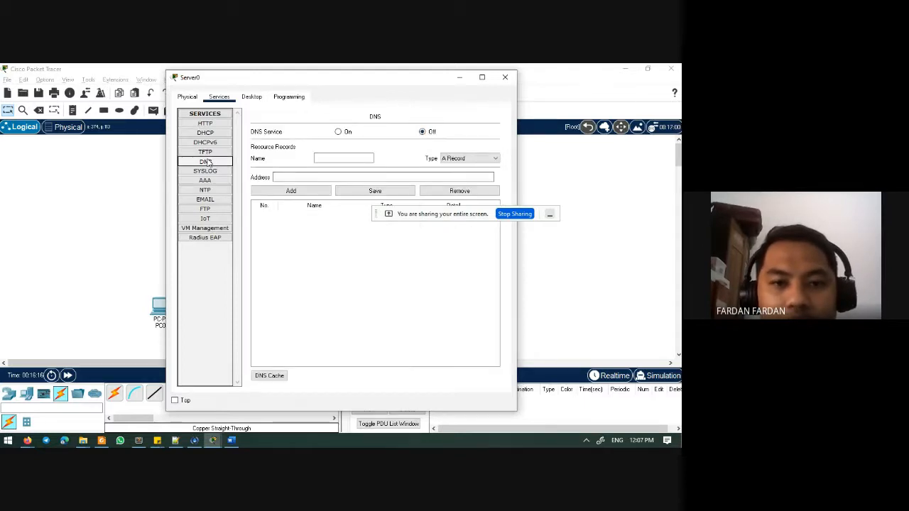
# - Switch to the Cisco Packet Tracer TCP UDP Exploration PDF in Foxit Reader and look back through its simulation, service and network setup slides
pyautogui.hotkey('alt', 'Tab')
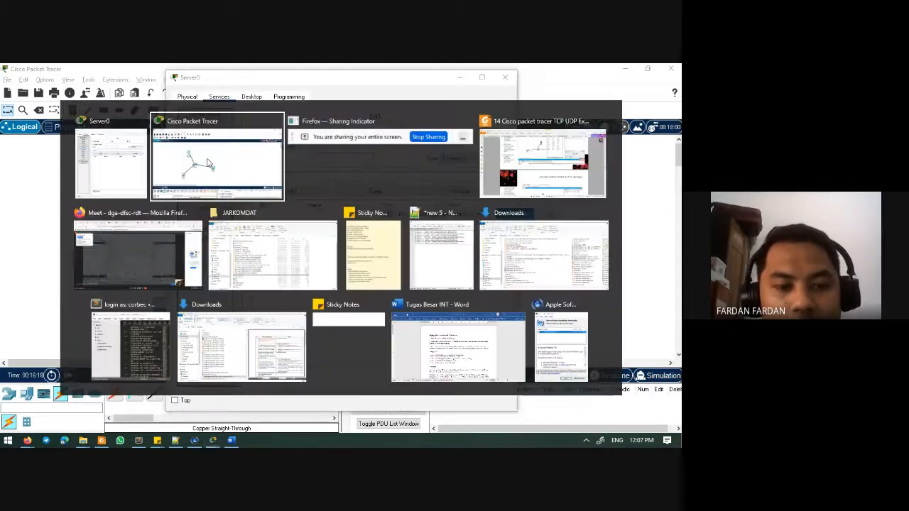
pyautogui.press('Tab')
pyautogui.press('Tab')
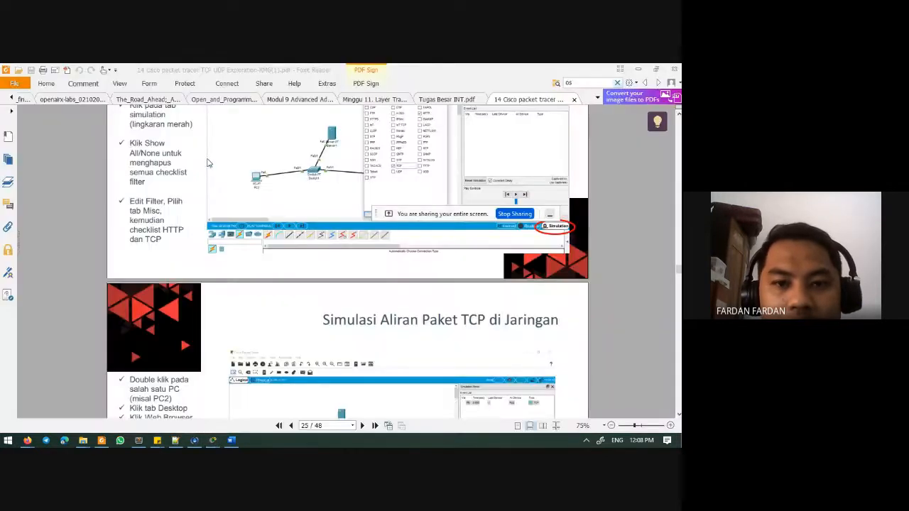
pyautogui.scroll(-10, 343, 158)
pyautogui.scroll(8, 343, 158)
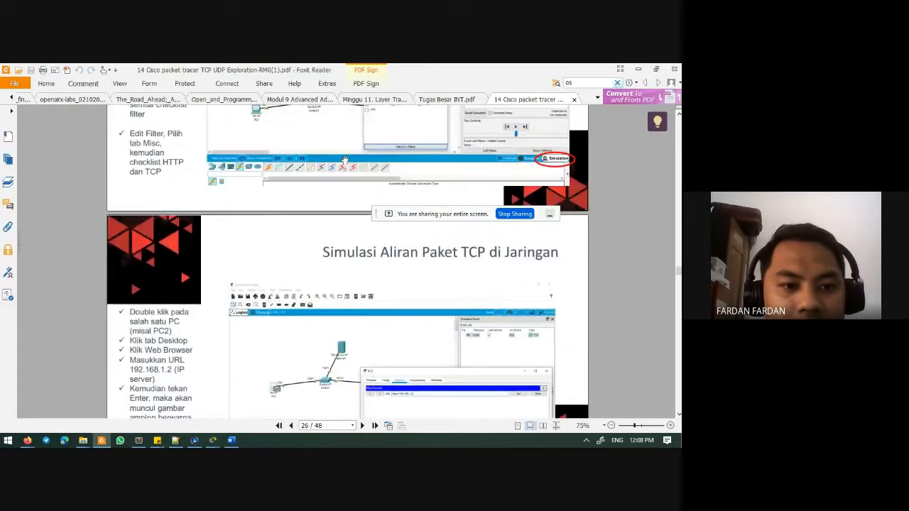
pyautogui.scroll(5, 345, 160)
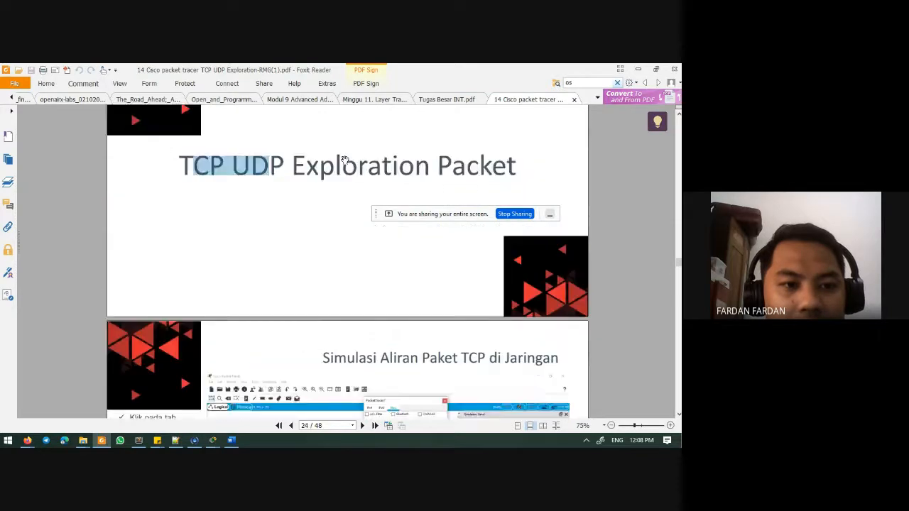
pyautogui.scroll(-2, 344, 160)
pyautogui.scroll(-4, 345, 160)
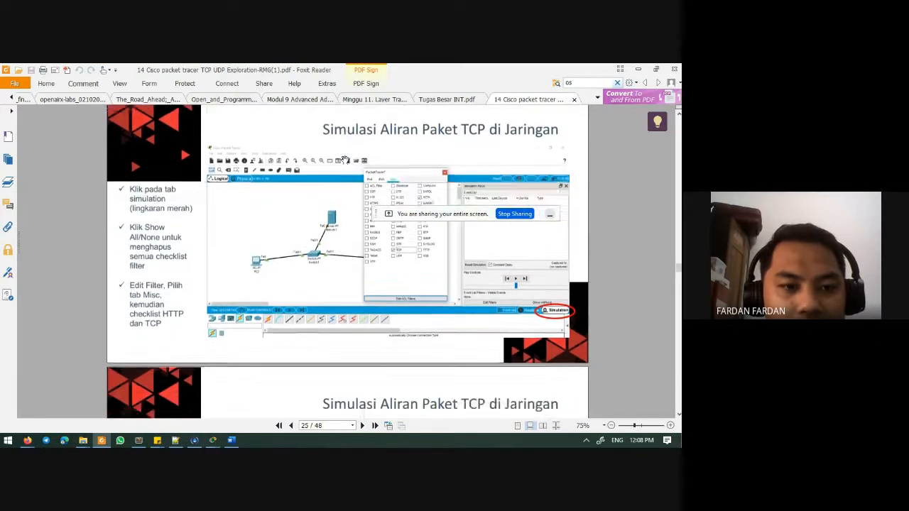
pyautogui.scroll(10, 344, 160)
pyautogui.scroll(5, 345, 160)
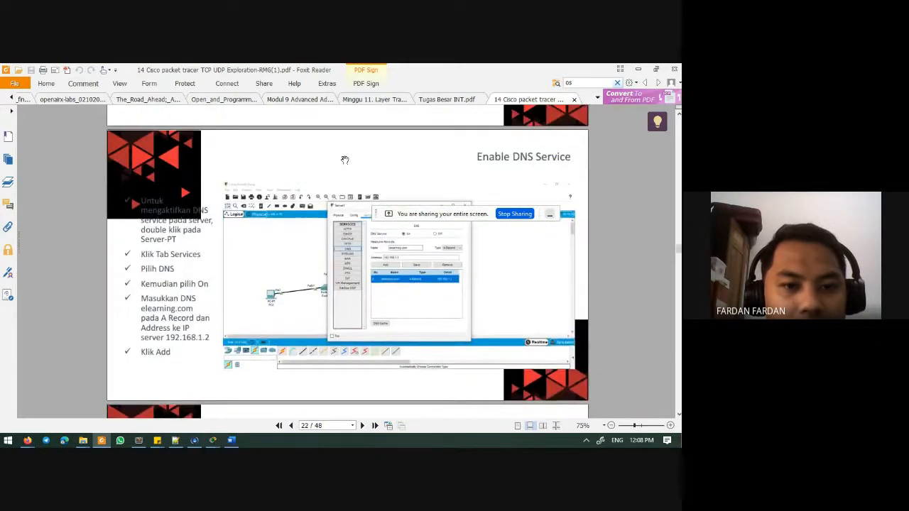
pyautogui.scroll(-8, 344, 160)
pyautogui.scroll(15, 345, 160)
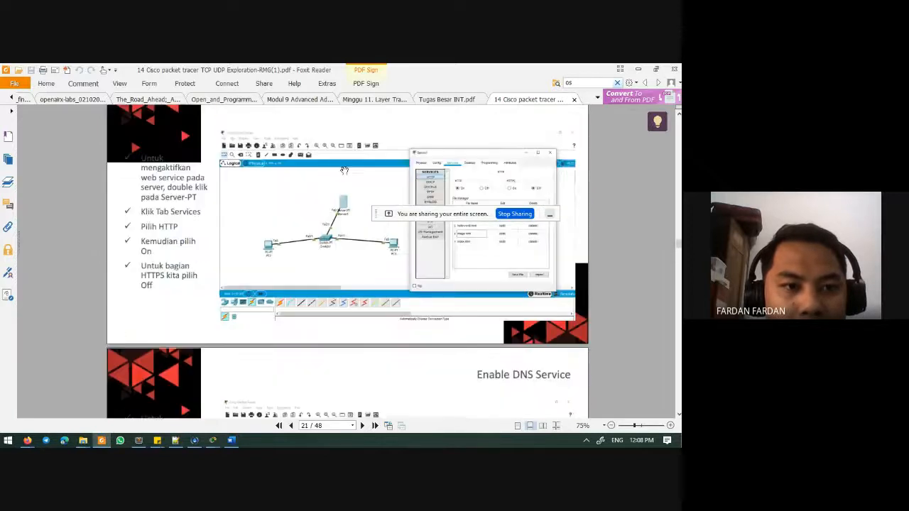
pyautogui.scroll(6, 344, 171)
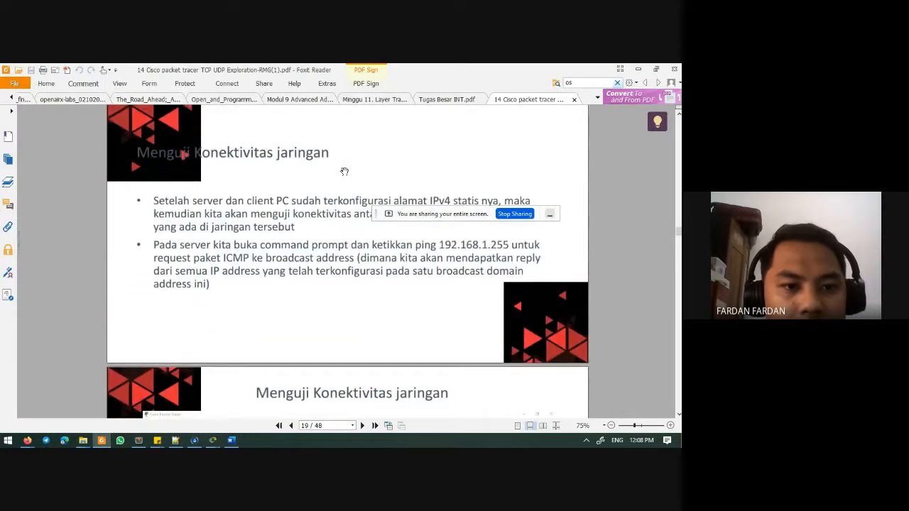
pyautogui.scroll(12, 344, 171)
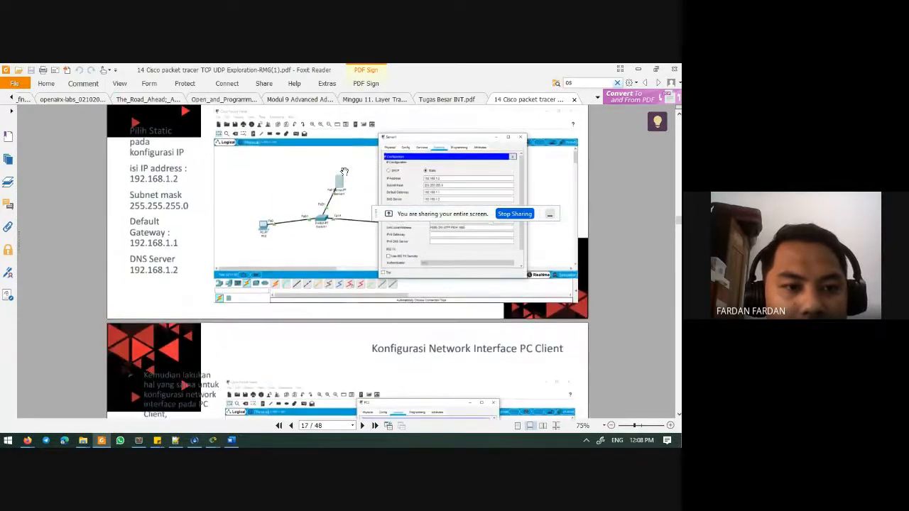
pyautogui.scroll(12, 345, 172)
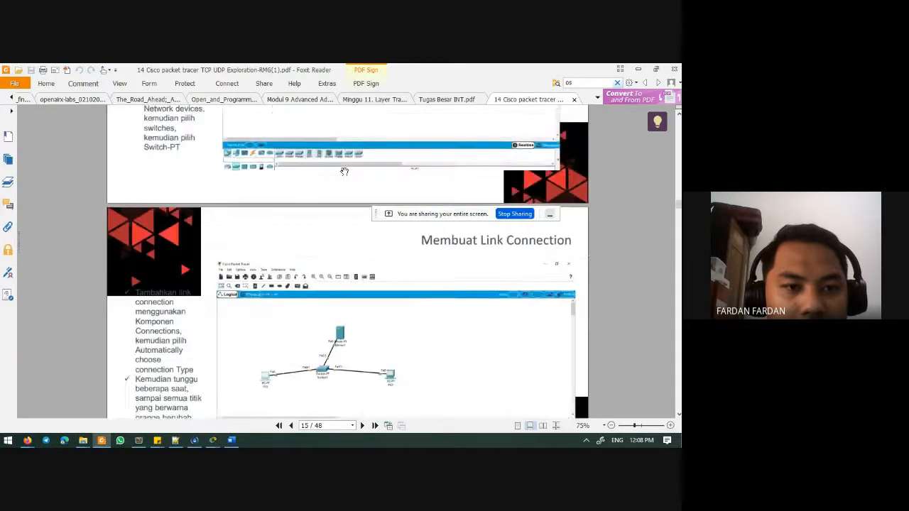
pyautogui.scroll(6, 345, 172)
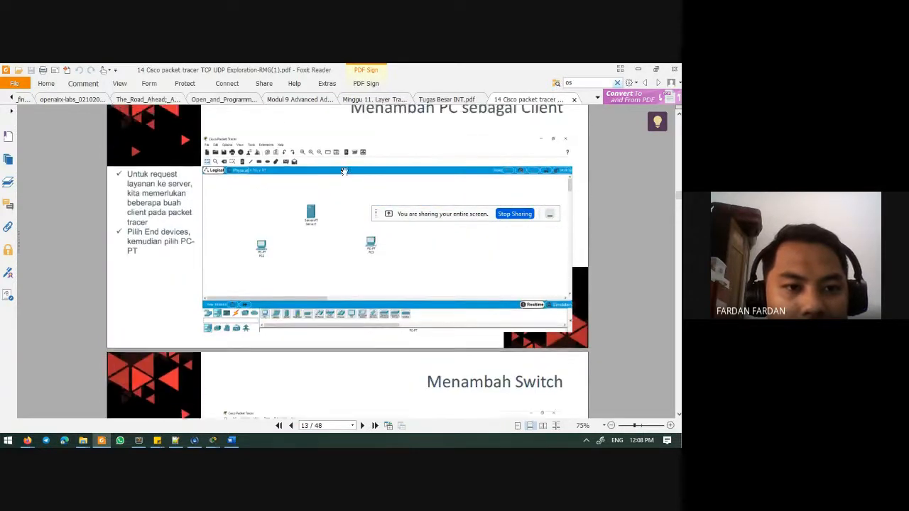
# - Look forward through the PDF's slides, from the server network interface configuration to the HTTP request connection
pyautogui.scroll(-8, 345, 172)
pyautogui.scroll(-20, 345, 171)
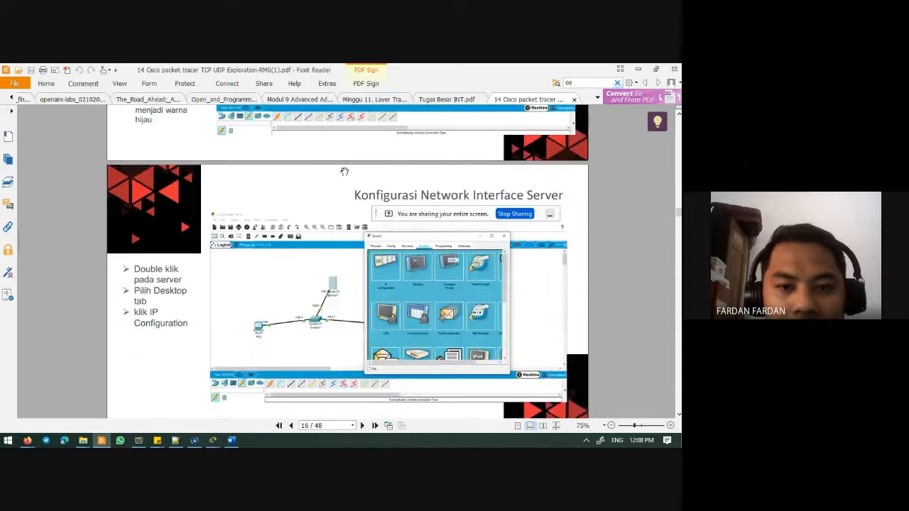
pyautogui.scroll(-14, 345, 171)
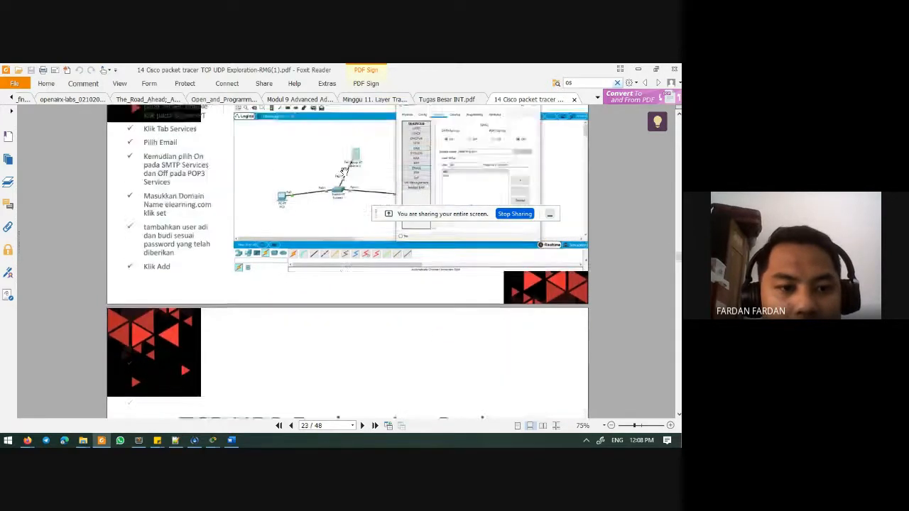
pyautogui.scroll(-5, 344, 171)
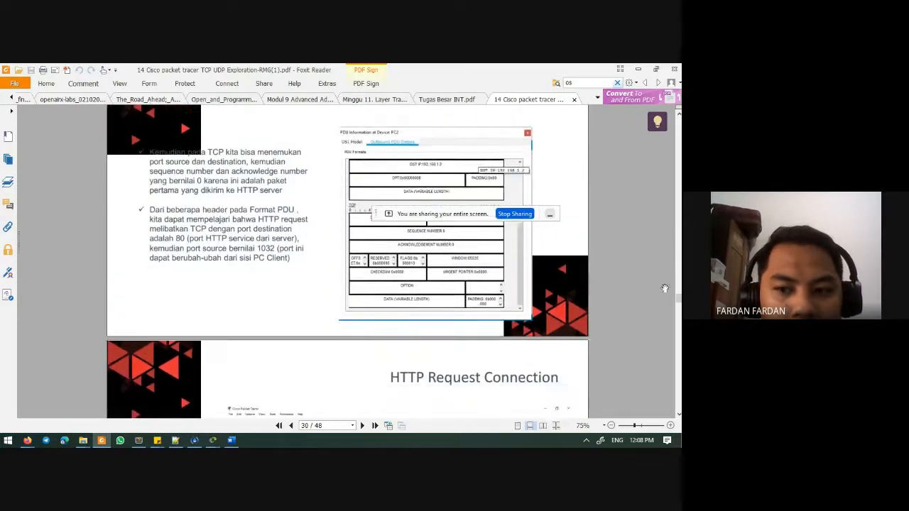
pyautogui.scroll(-5, 345, 171)
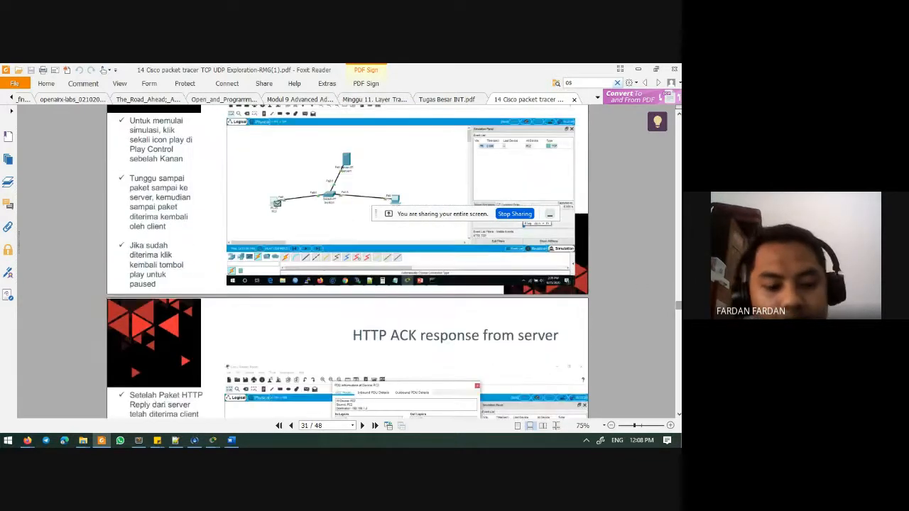
# - Search the PDF for "dns" and read the instructions on the Enable DNS Service slide
pyautogui.hotkey('ctrl', 'f')
pyautogui.write('o')
pyautogui.press('Return')
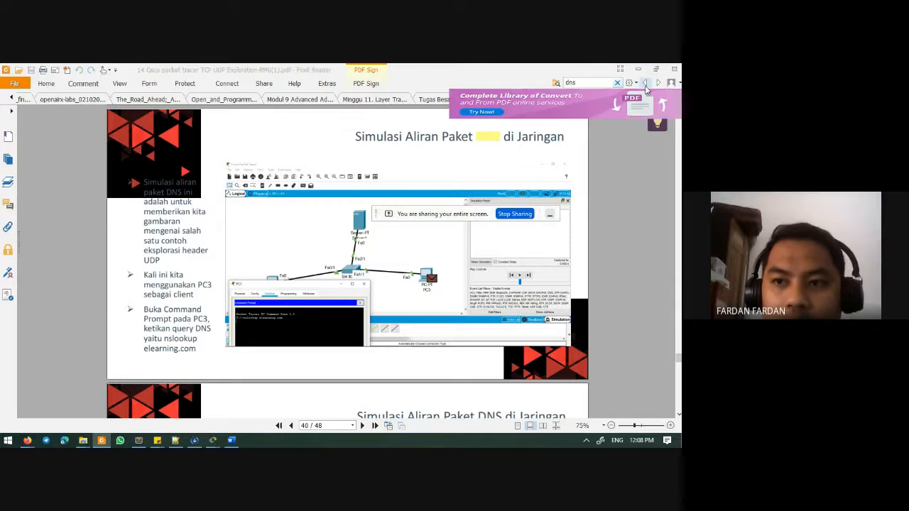
pyautogui.click(645, 83)
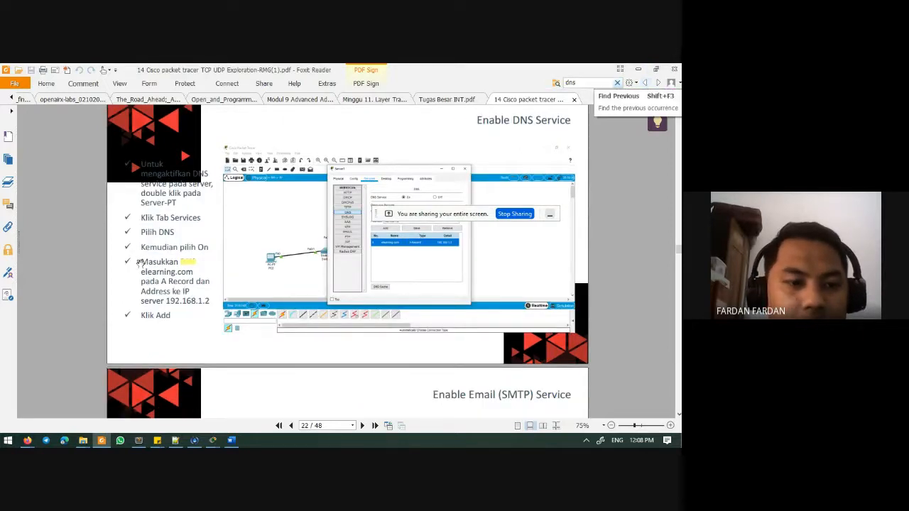
pyautogui.click(182, 272)
pyautogui.moveTo(181, 263); pyautogui.dragTo(195, 268)
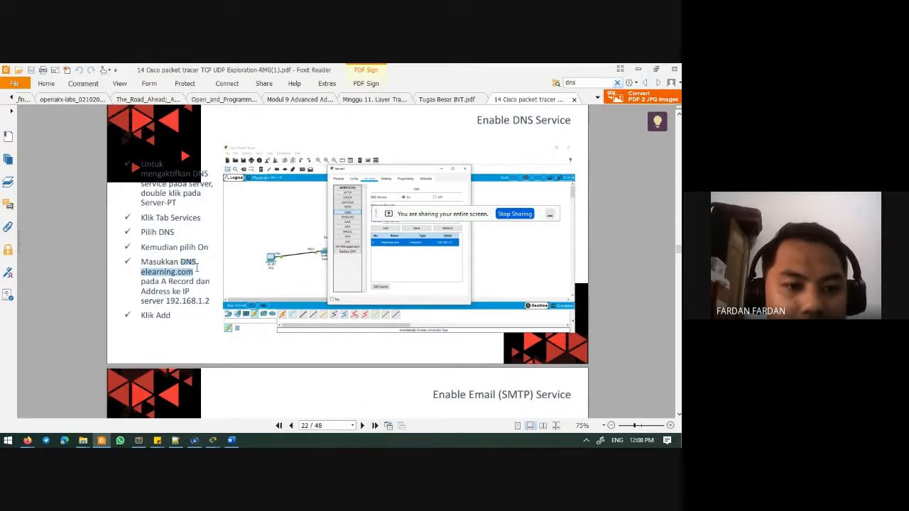
pyautogui.click(160, 273)
# - Switch back to Server0 in Packet Tracer, turn on its DNS service and add an A record for elearning.com with address 192.168.1.2
pyautogui.hotkey('alt', 'Tab')
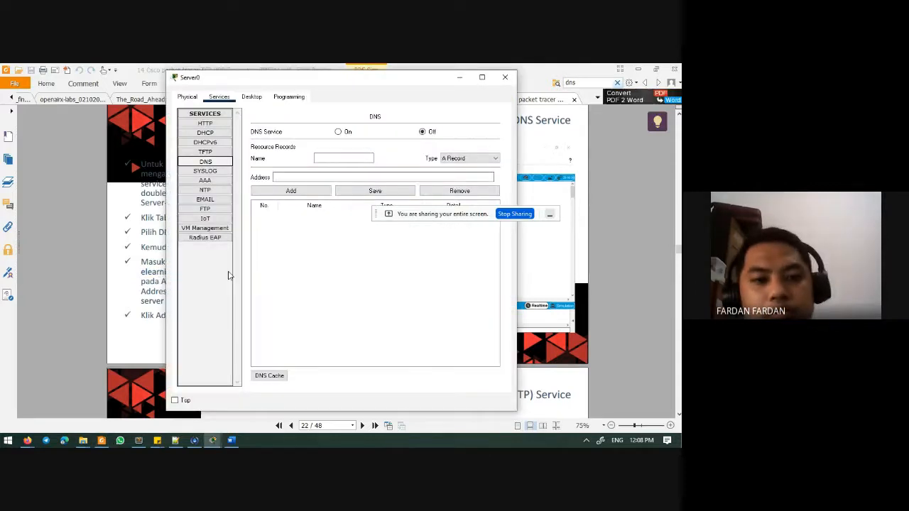
pyautogui.click(330, 159)
pyautogui.write('e')
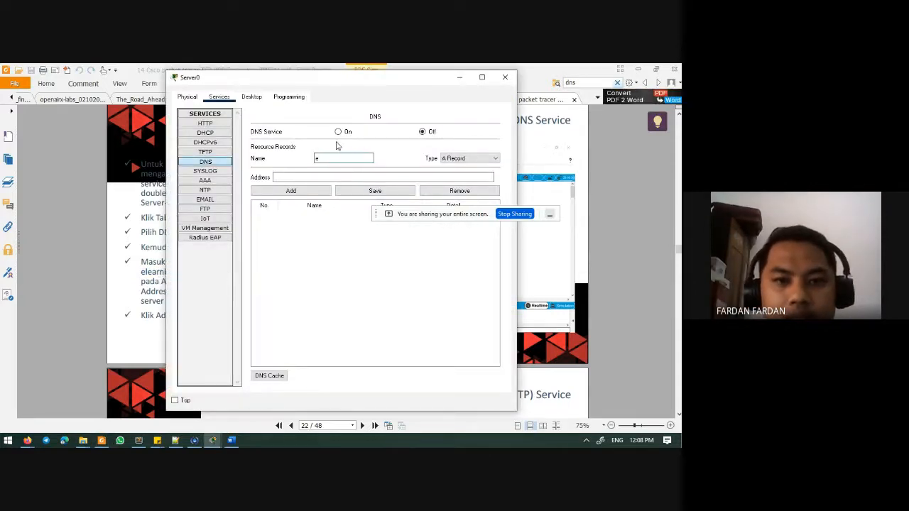
pyautogui.click(338, 132)
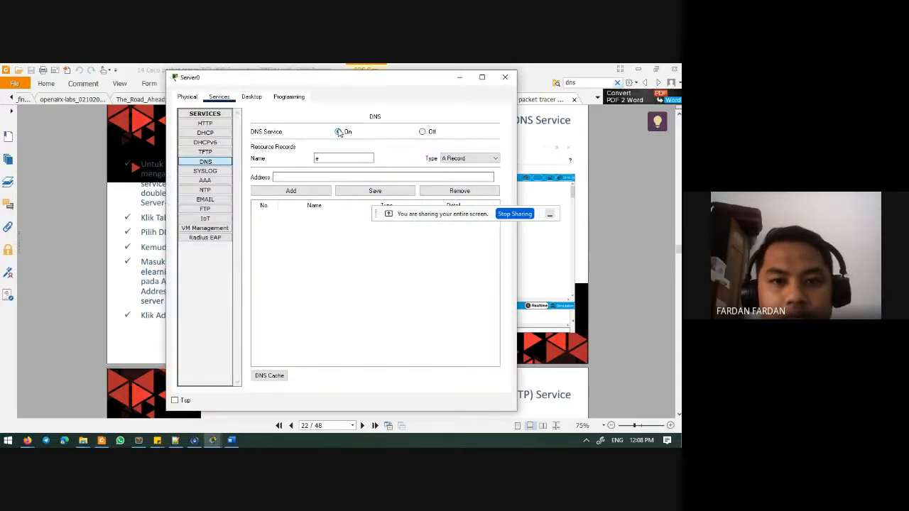
pyautogui.click(335, 158)
pyautogui.write('learning.com')
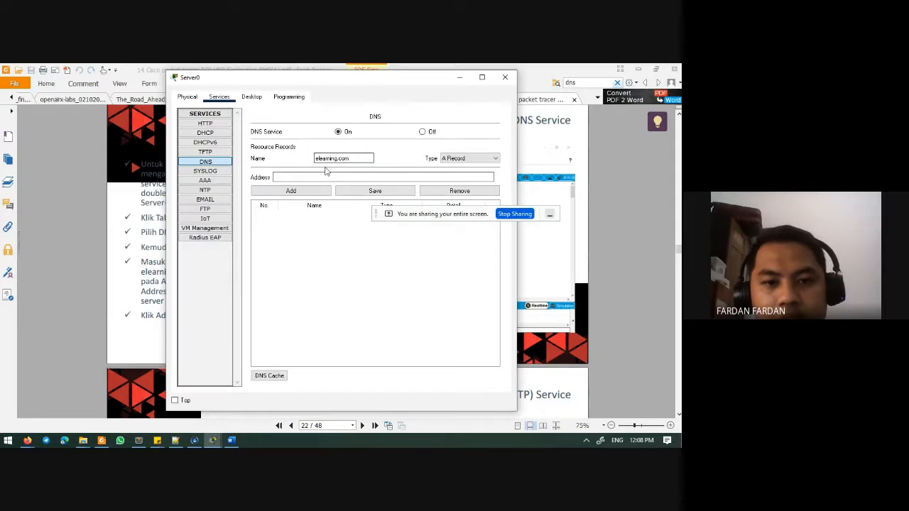
pyautogui.click(314, 177)
pyautogui.write('192.1')
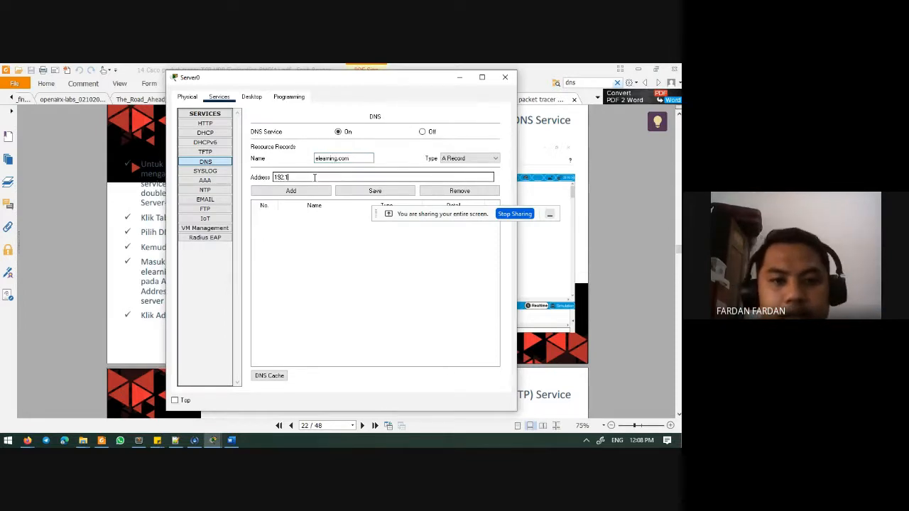
pyautogui.write('68.1')
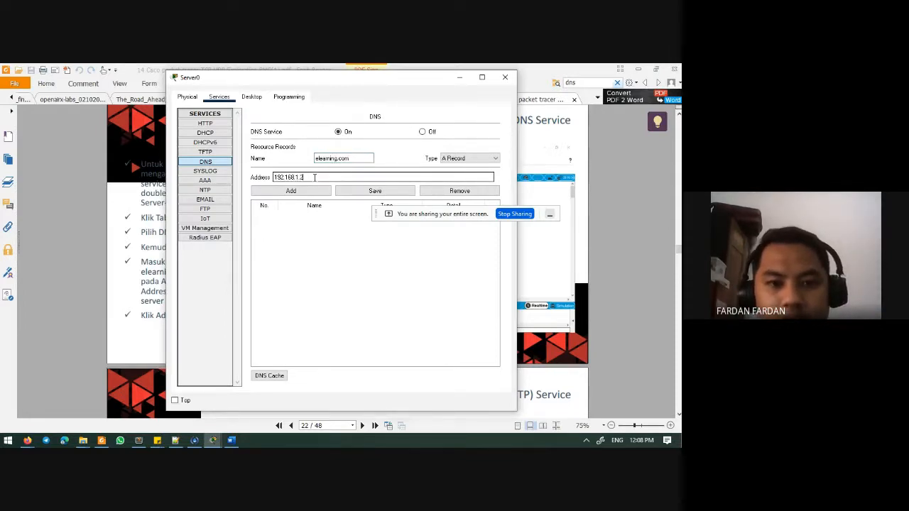
pyautogui.write('.2')
pyautogui.click(305, 191)
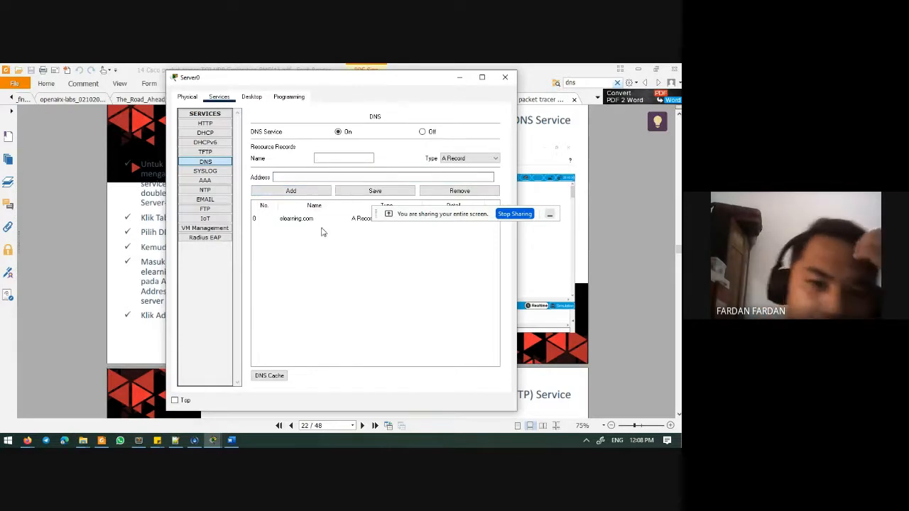
# - On Server0's email service, turn POP3 off and set the domain name to elearning.com
pyautogui.click(203, 201)
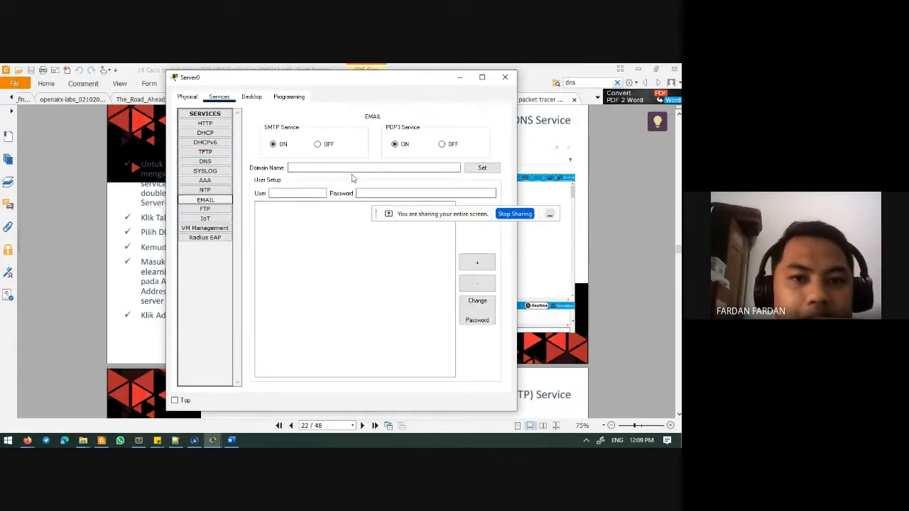
pyautogui.click(451, 147)
pyautogui.click(348, 167)
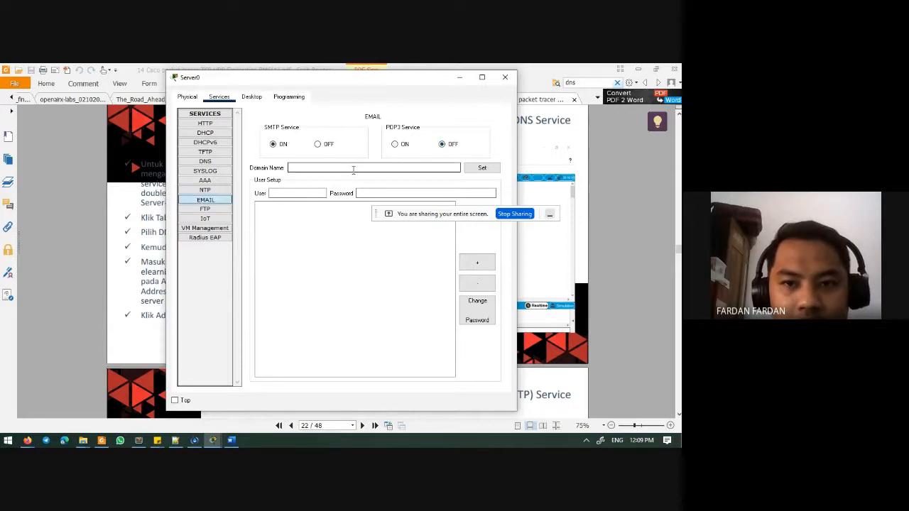
pyautogui.write('el')
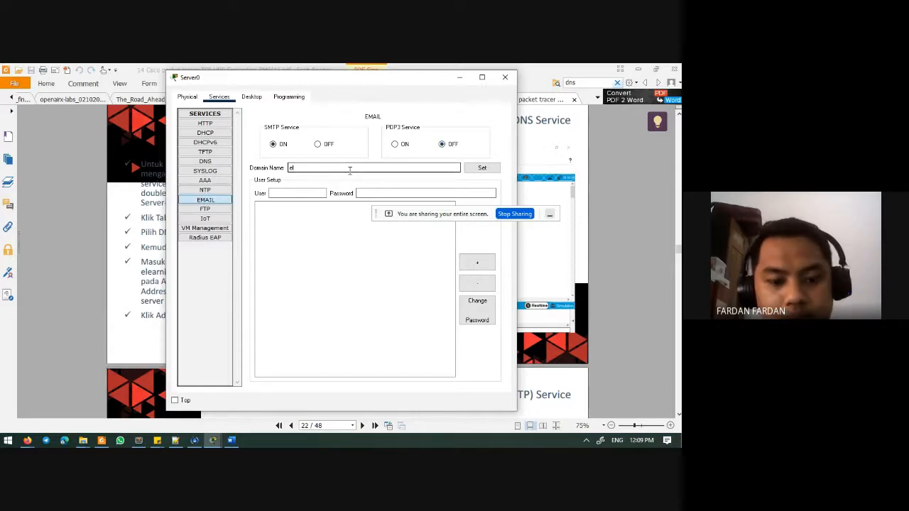
pyautogui.write('earning.com')
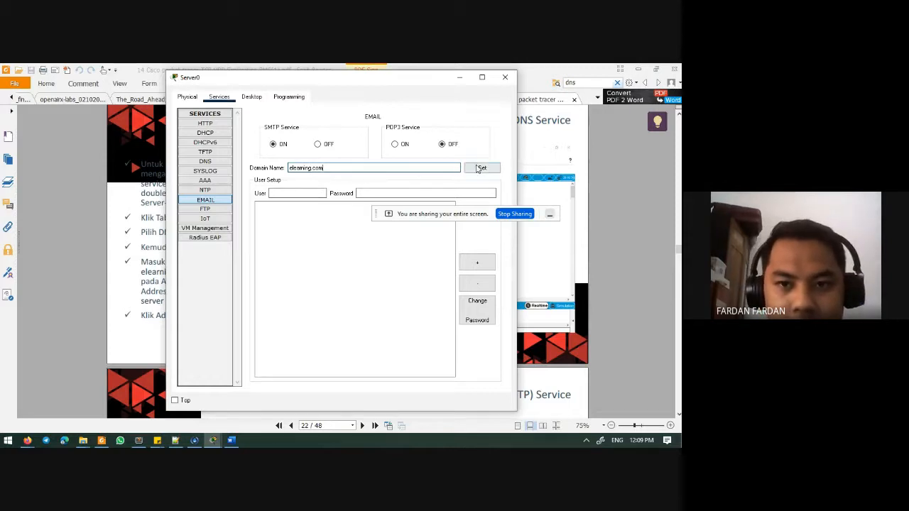
pyautogui.click(480, 167)
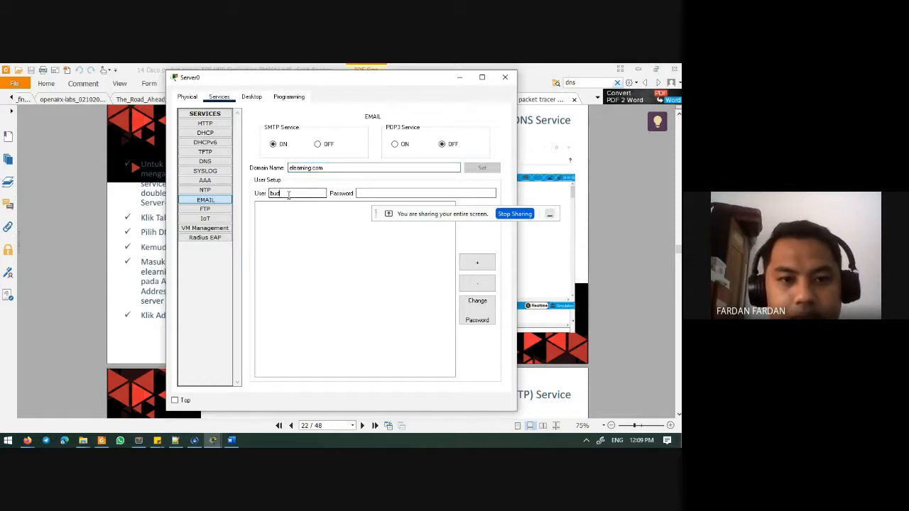
# - Add an email account with its username and password, close Server0's window and return to the Packet Tracer workspace
pyautogui.press('Tab')
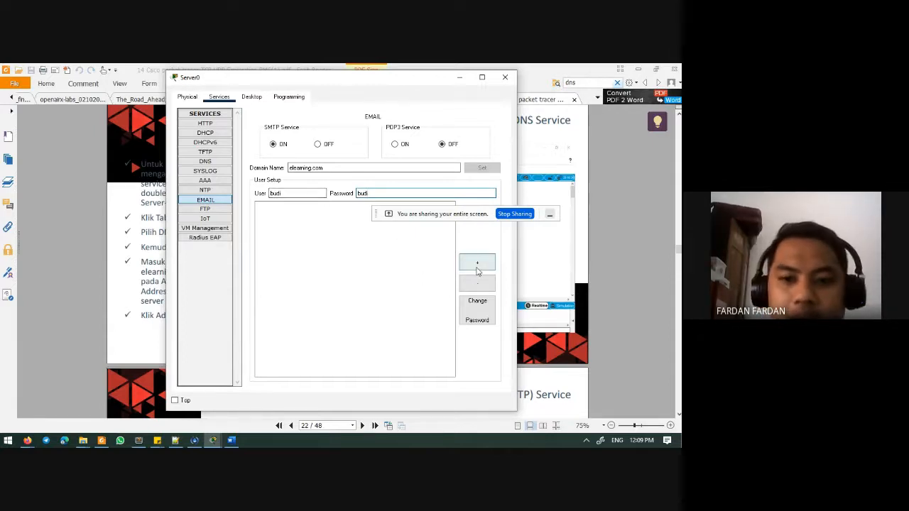
pyautogui.click(477, 267)
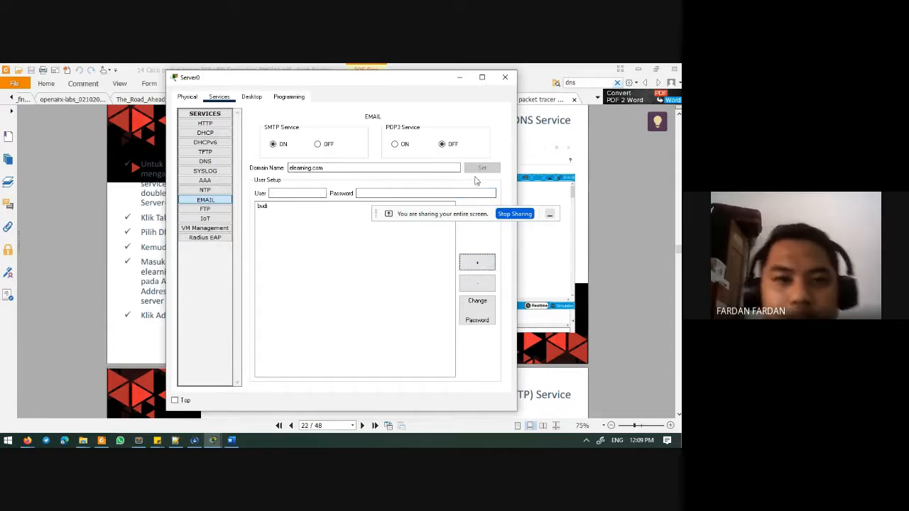
pyautogui.click(506, 79)
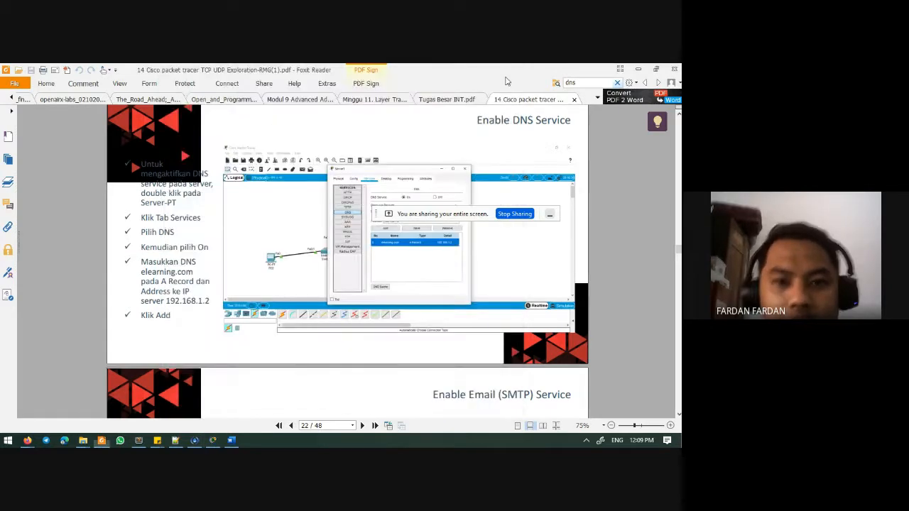
pyautogui.hotkey('alt', 'Tab')
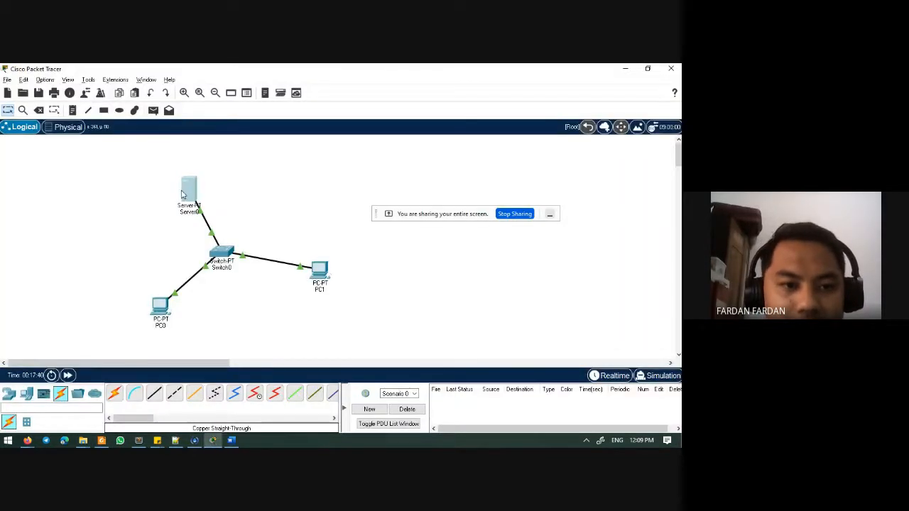
# - Open PC0's IP configuration and assign the static IPv4 address 192.168.1.3 with subnet mask 255.255.255.0
pyautogui.moveTo(191, 198)
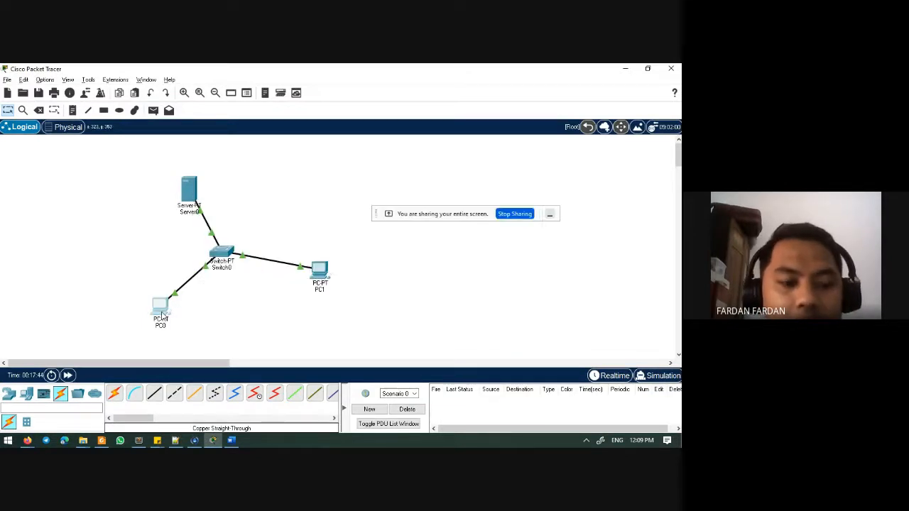
pyautogui.click(160, 312)
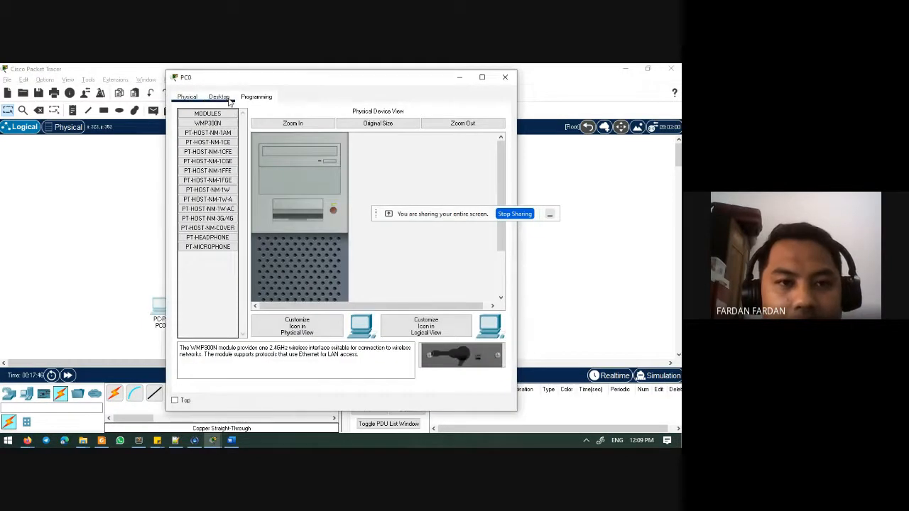
pyautogui.click(505, 77)
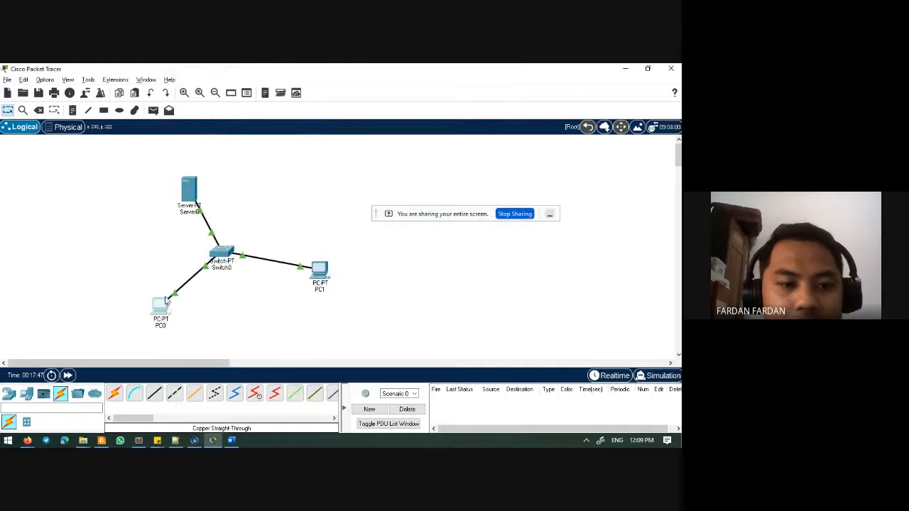
pyautogui.click(159, 306)
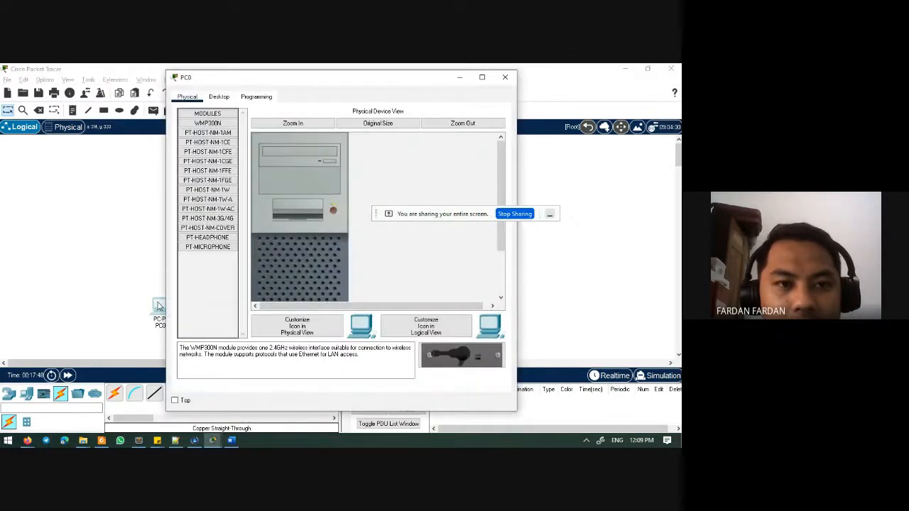
pyautogui.click(227, 97)
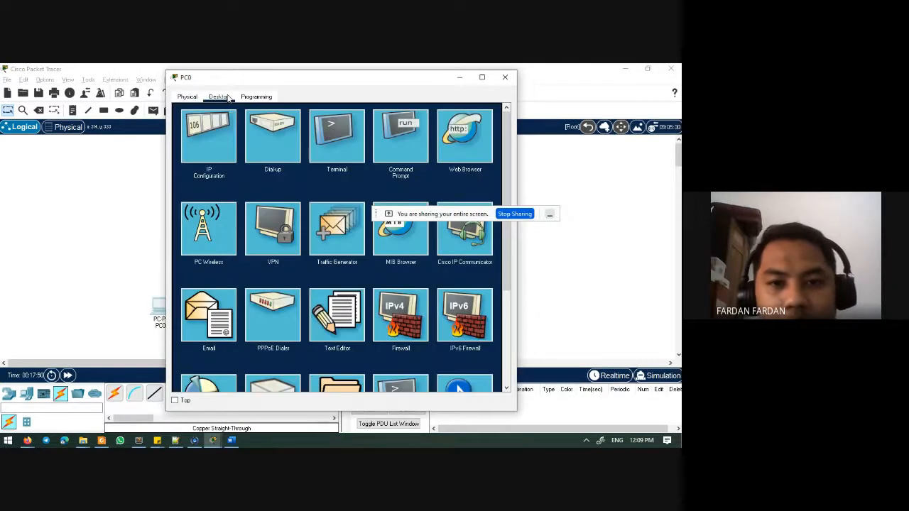
pyautogui.click(210, 162)
pyautogui.click(306, 165)
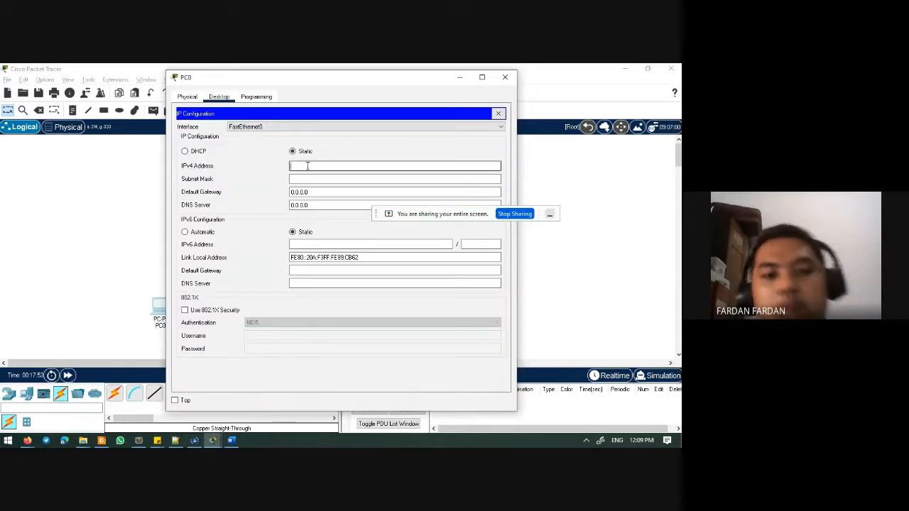
pyautogui.write('192.1')
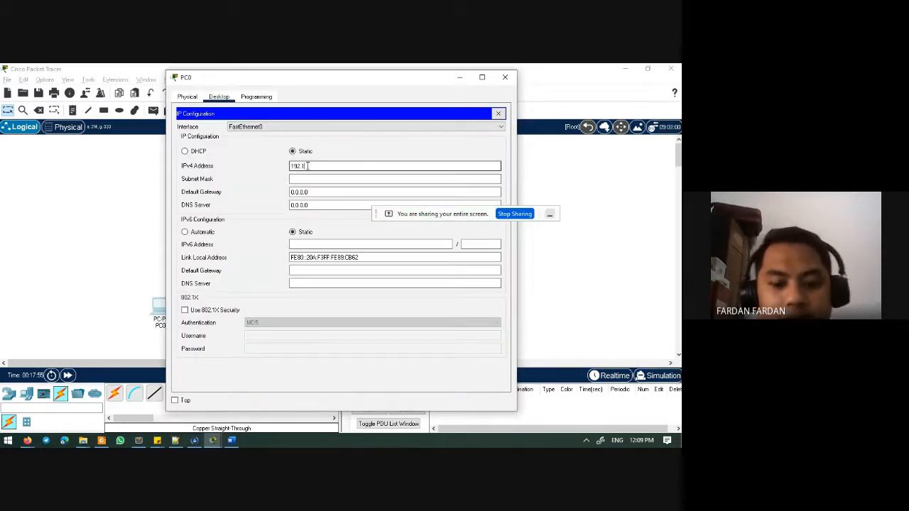
pyautogui.write('68.1')
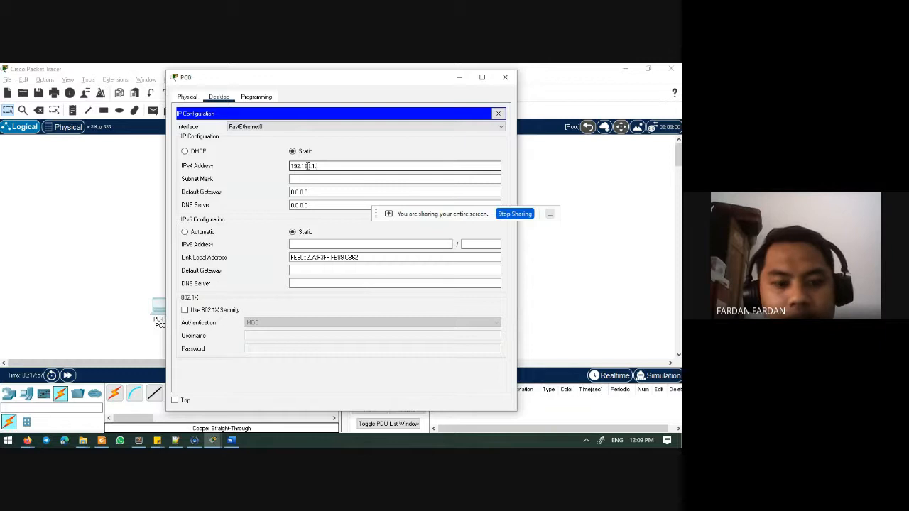
pyautogui.write('.3')
pyautogui.click(321, 181)
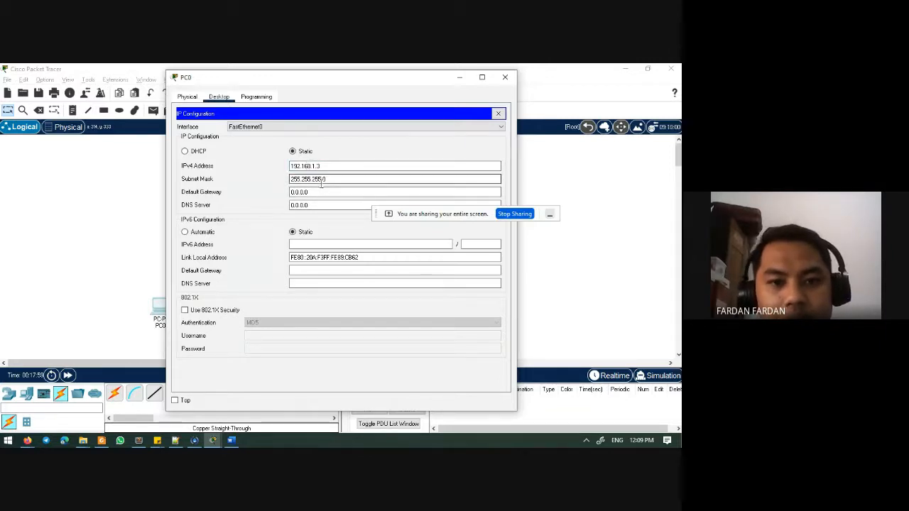
# - Set PC0's default gateway to 192.168.1.1 and DNS server to 192.168.1.2, and close its window
pyautogui.press('Tab')
pyautogui.write('1')
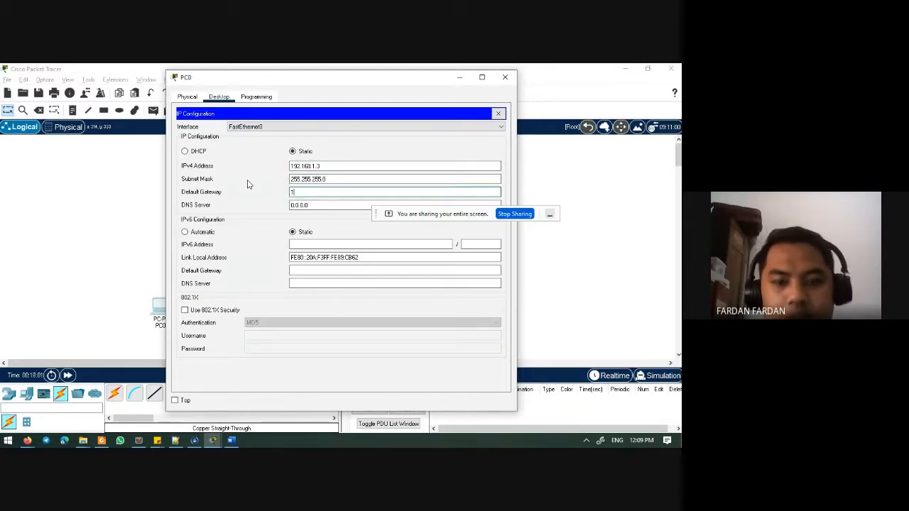
pyautogui.write('92.168')
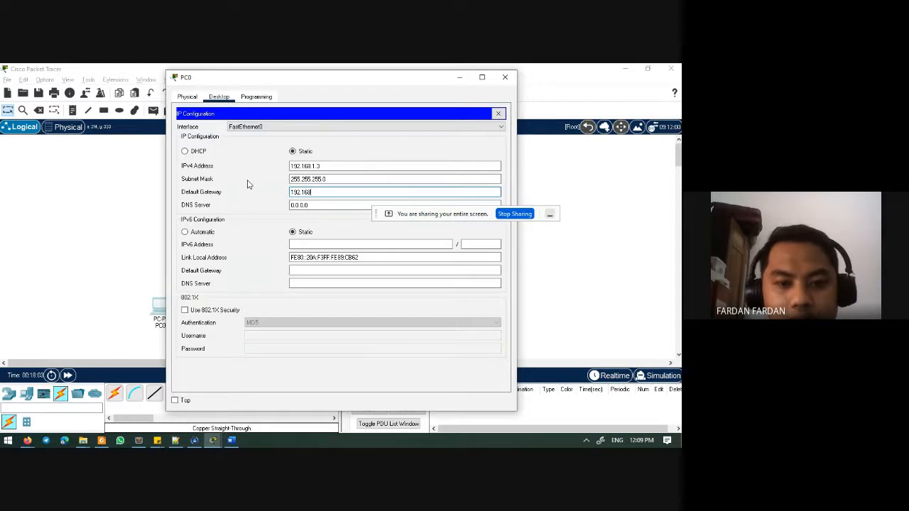
pyautogui.write('.1.1')
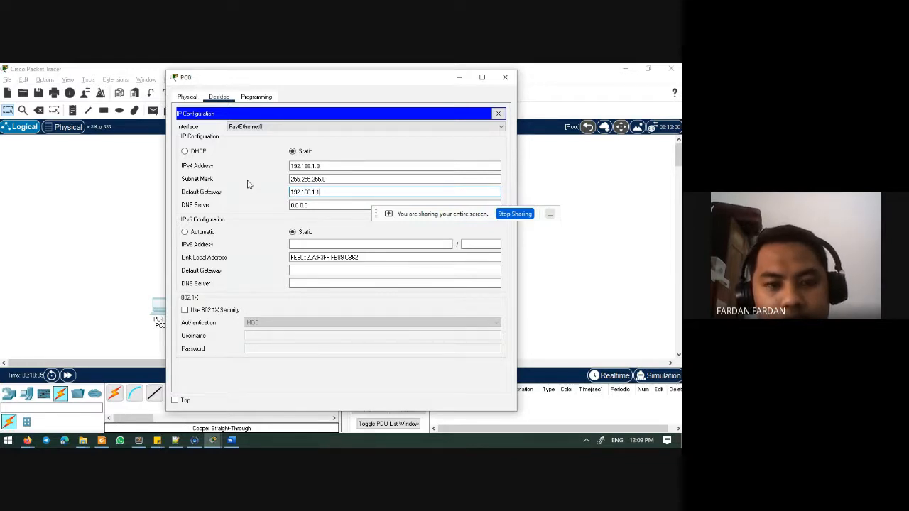
pyautogui.press('Tab')
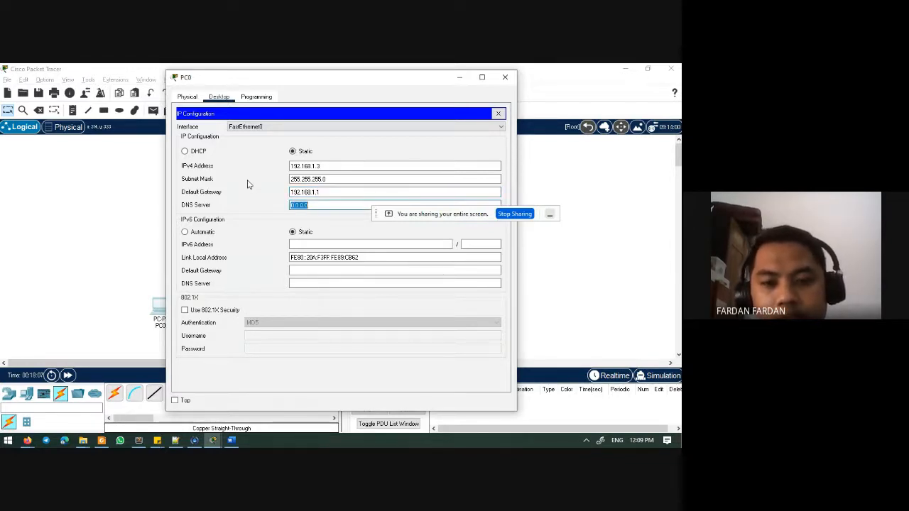
pyautogui.write('192.168.')
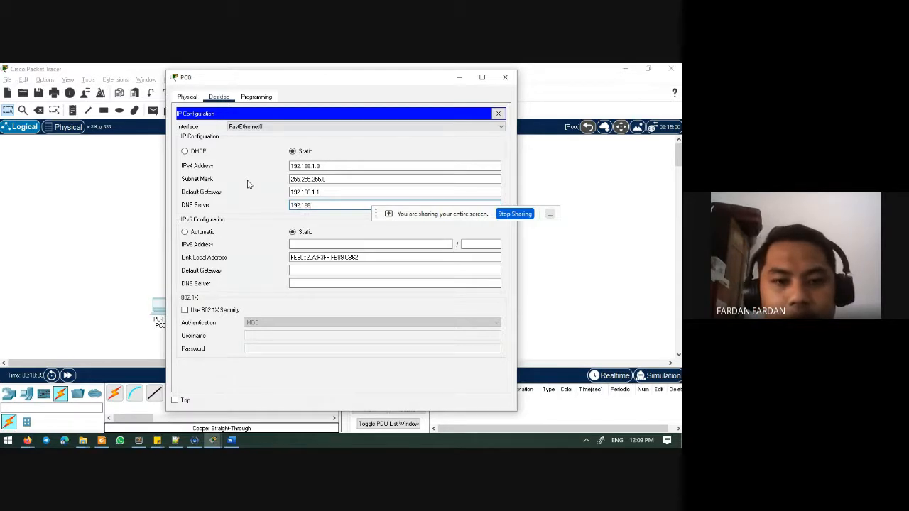
pyautogui.write('1.2')
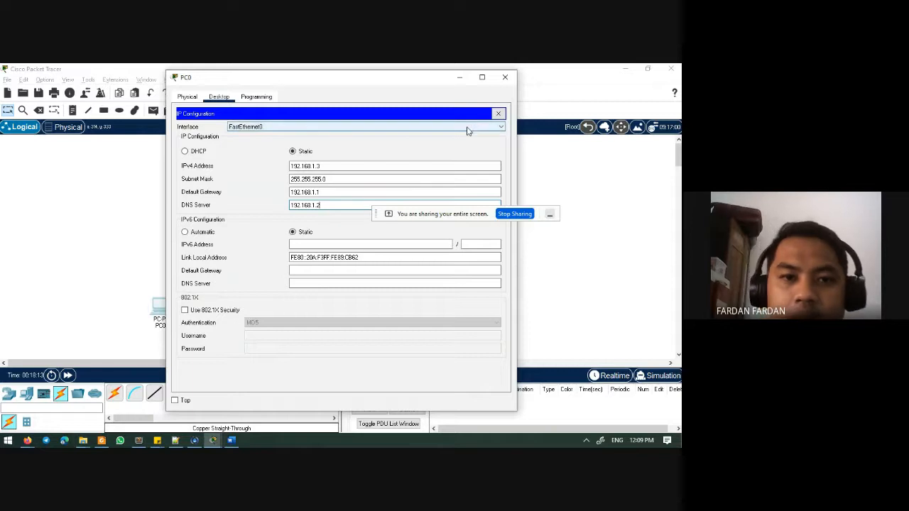
pyautogui.click(504, 77)
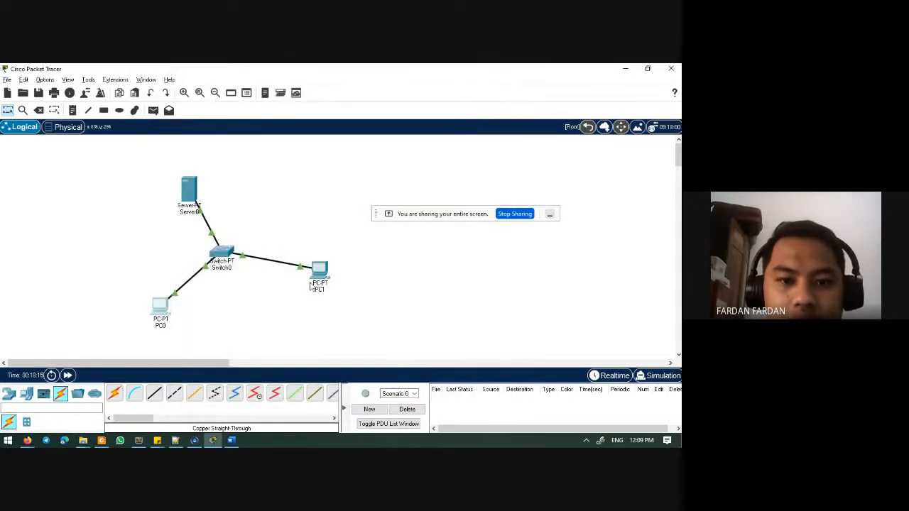
# - Open PC1's IP configuration and assign the static IPv4 address 192.168.1.4 with subnet mask 255.255.255.0
pyautogui.click(320, 273)
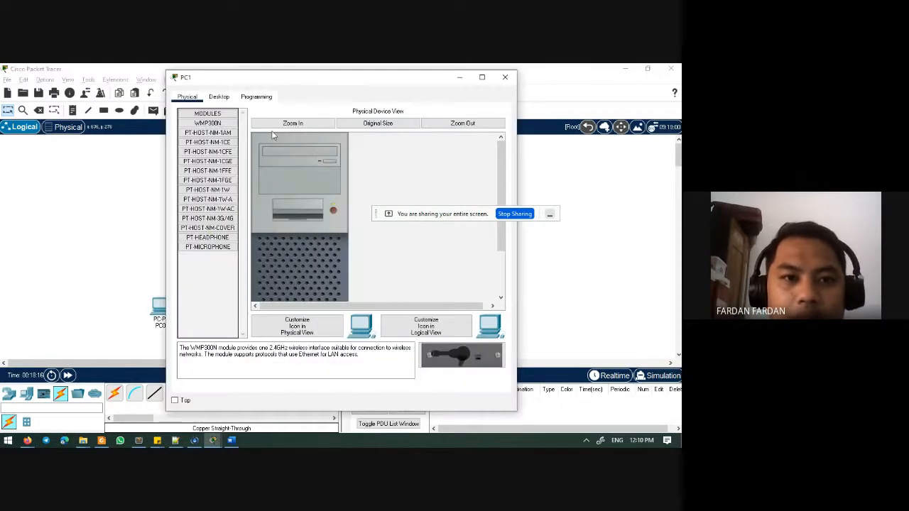
pyautogui.click(218, 97)
pyautogui.click(226, 136)
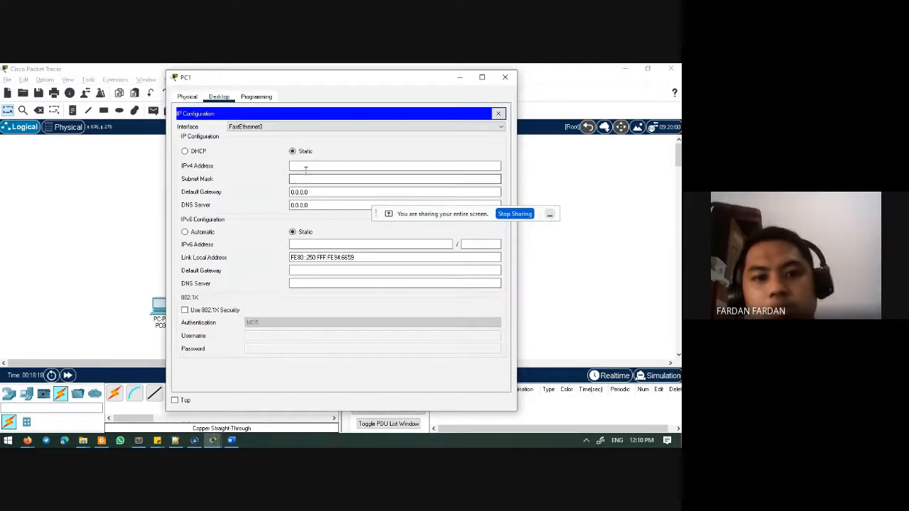
pyautogui.click(305, 167)
pyautogui.write('192.')
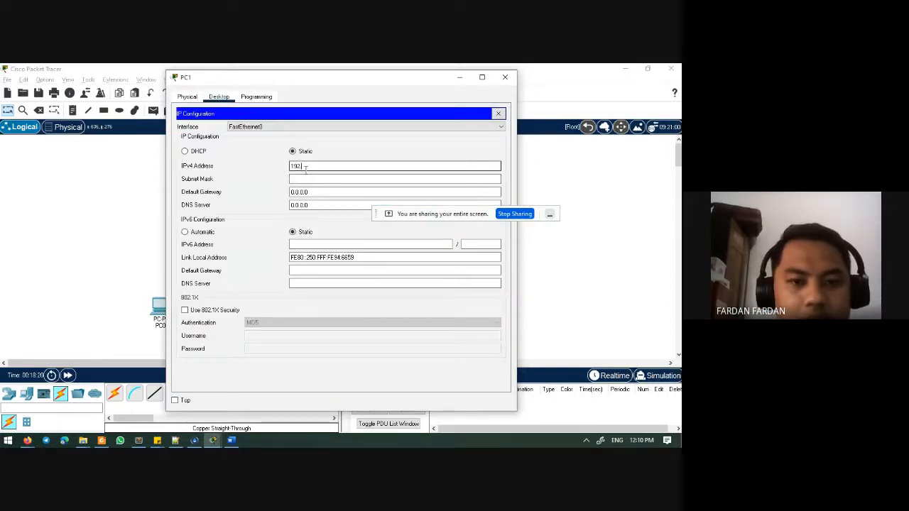
pyautogui.write('168.1.')
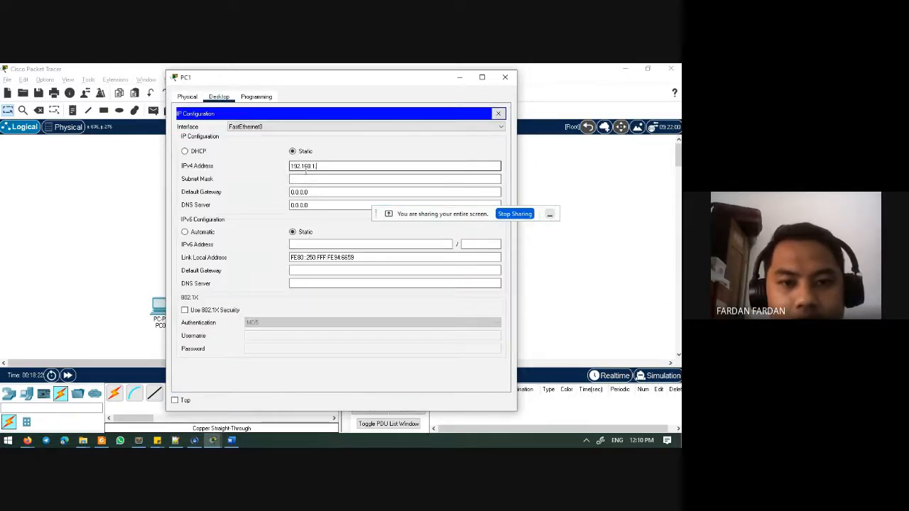
pyautogui.write('4')
pyautogui.press('Tab')
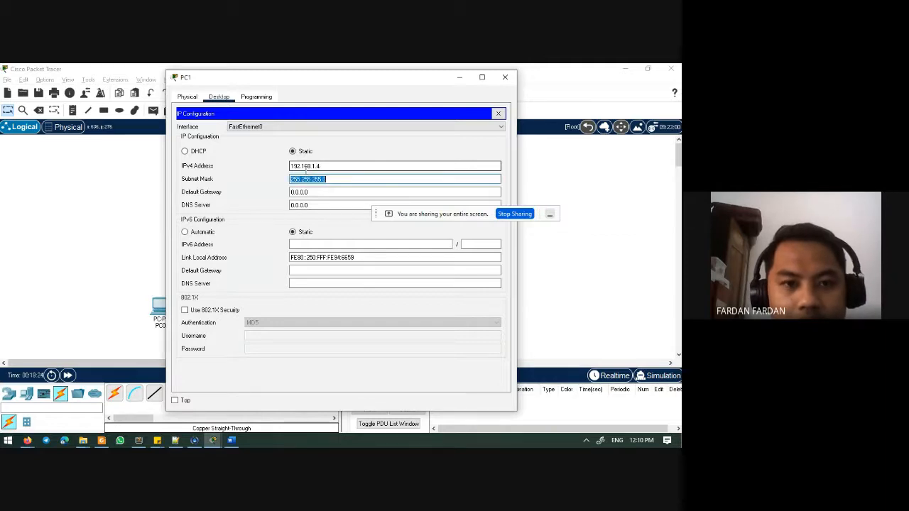
# - Set PC1's default gateway to 192.168.1.1 and DNS server to 192.168.1.2, and close its window
pyautogui.press('Tab')
pyautogui.write('19')
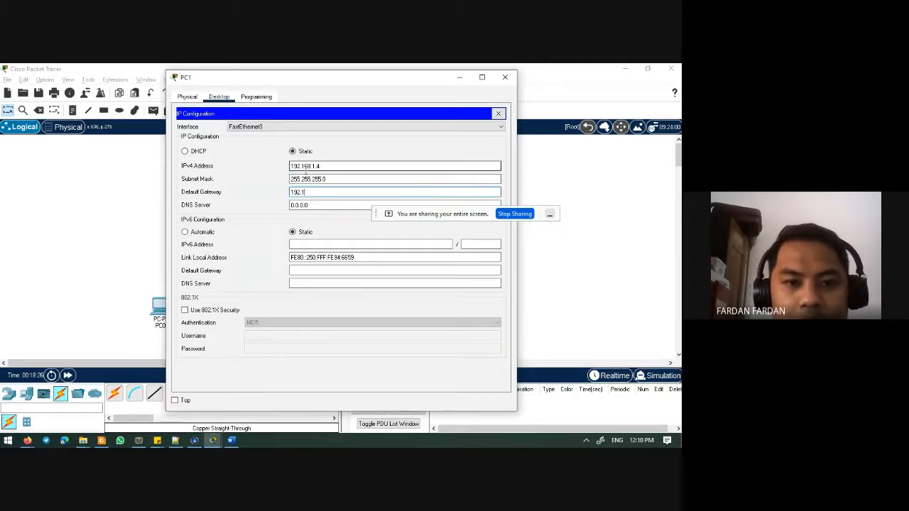
pyautogui.press('BackSpace')
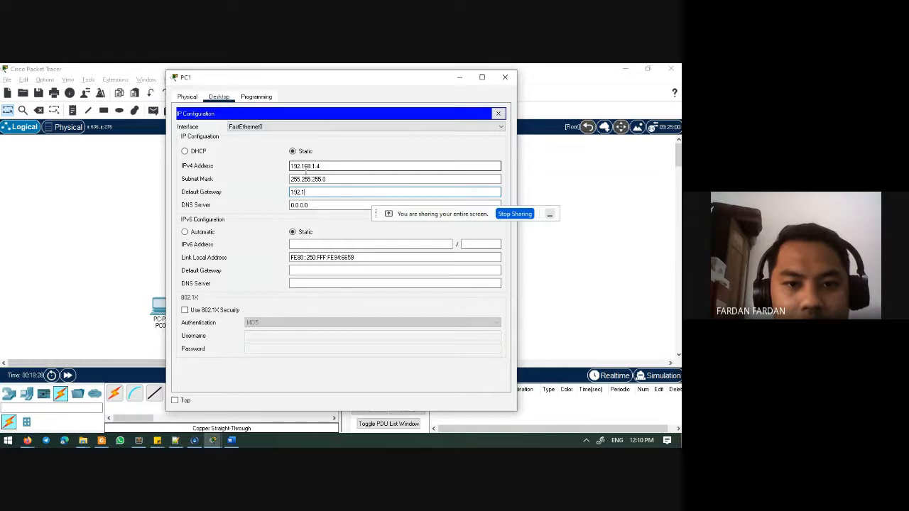
pyautogui.write('68.1.1')
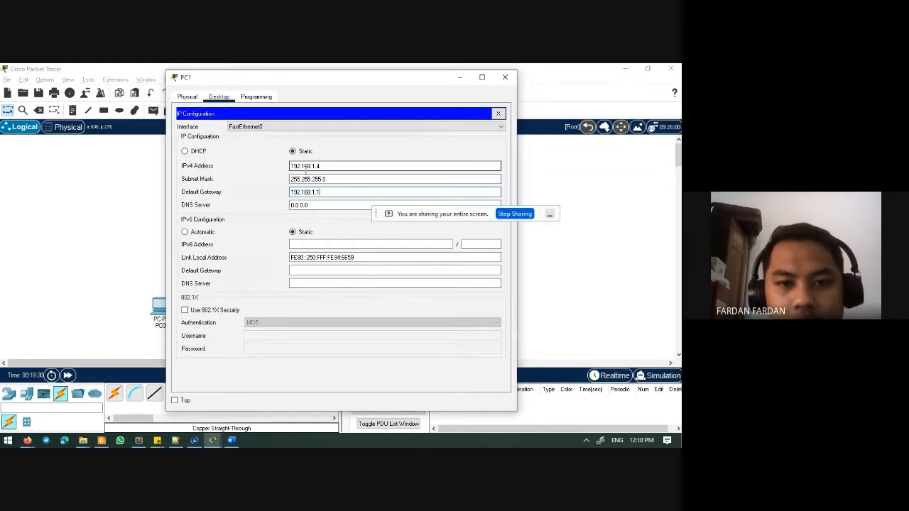
pyautogui.press('Tab')
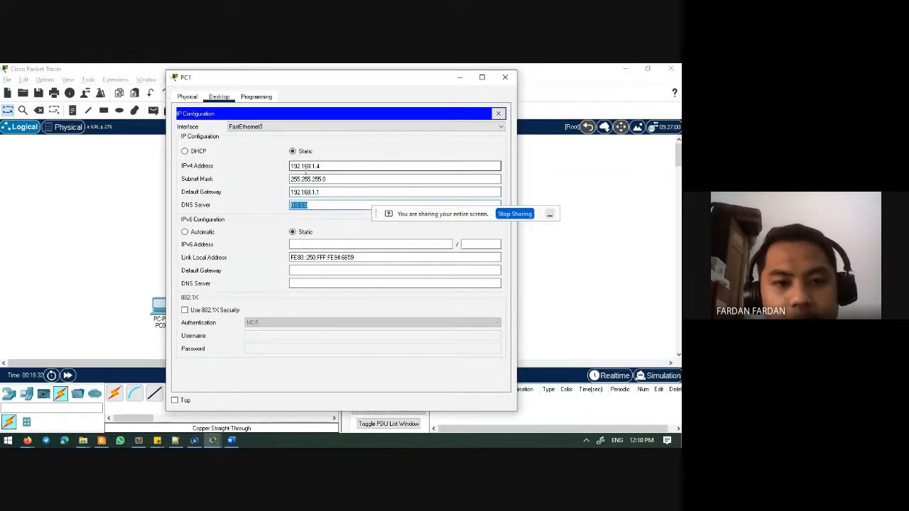
pyautogui.write('192.168')
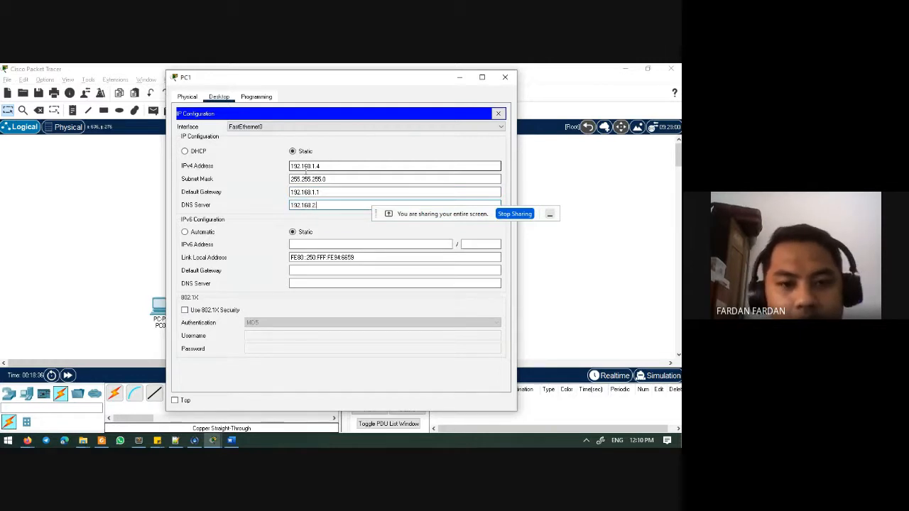
pyautogui.write('.1.2')
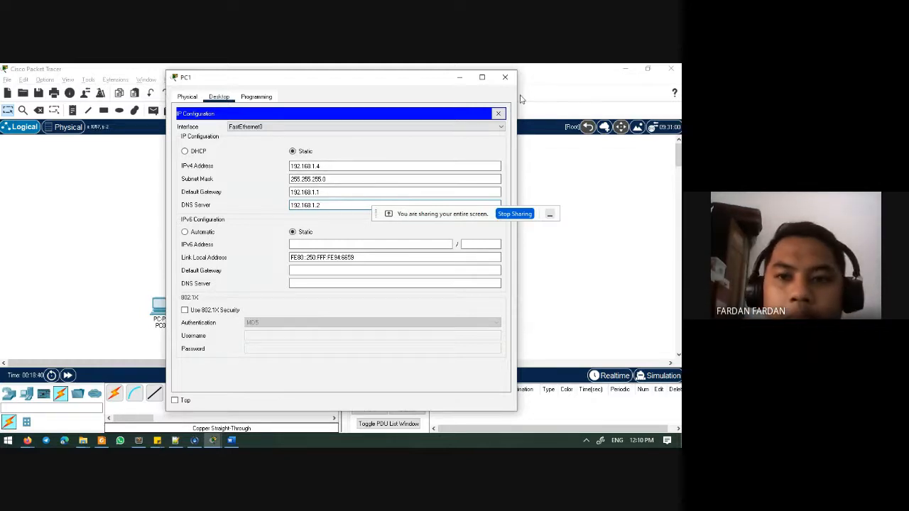
pyautogui.click(498, 114)
pyautogui.click(504, 79)
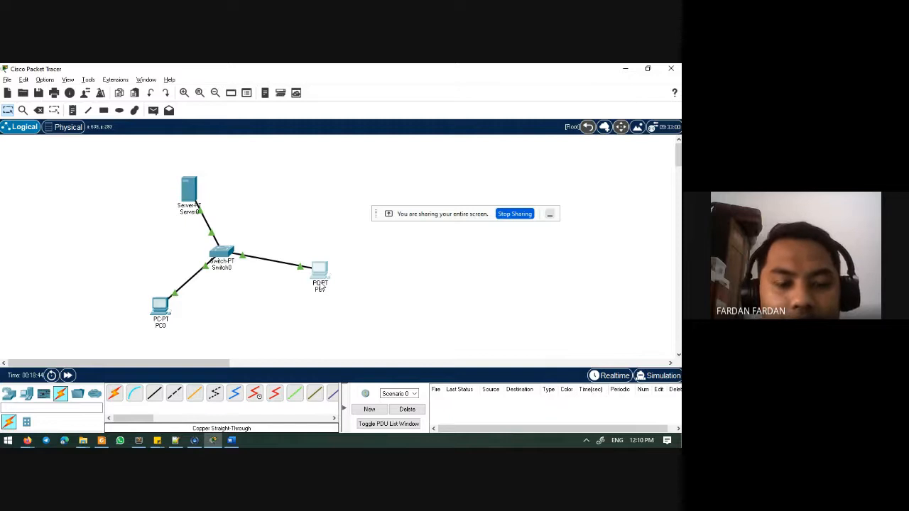
pyautogui.click(163, 309)
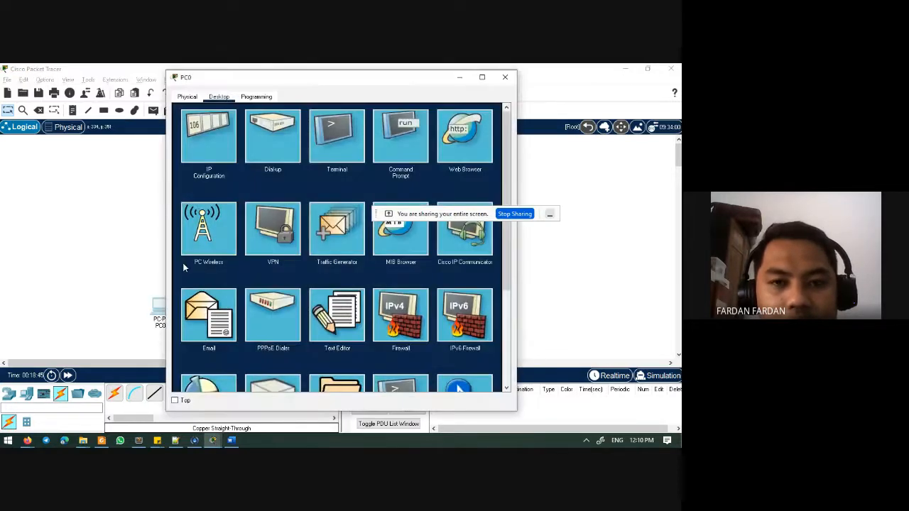
pyautogui.click(504, 77)
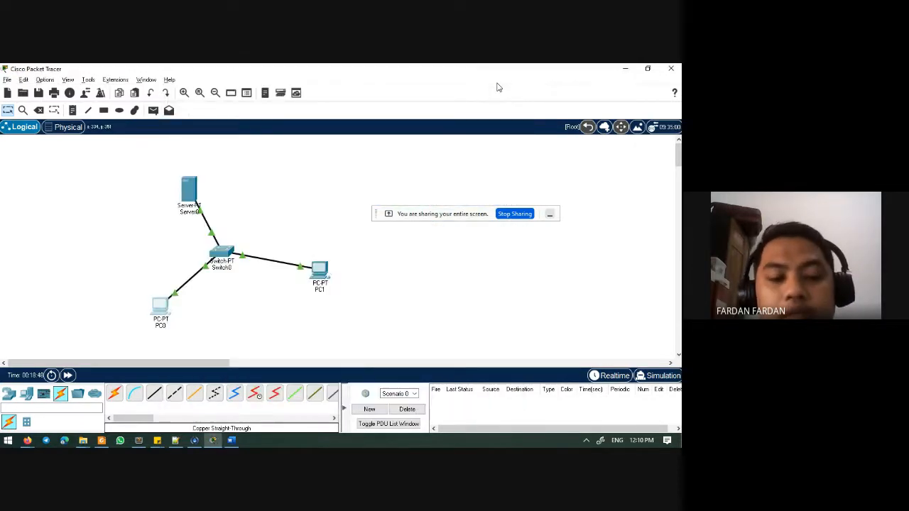
pyautogui.click(160, 308)
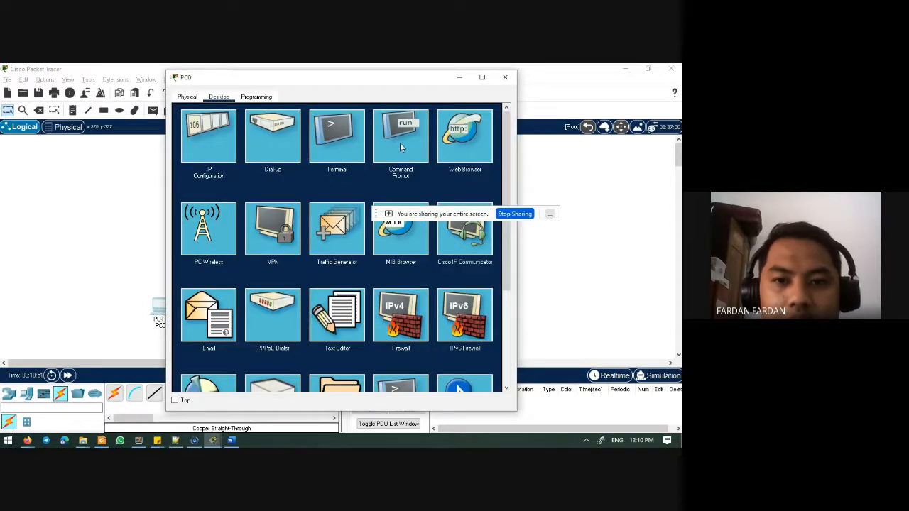
pyautogui.click(504, 78)
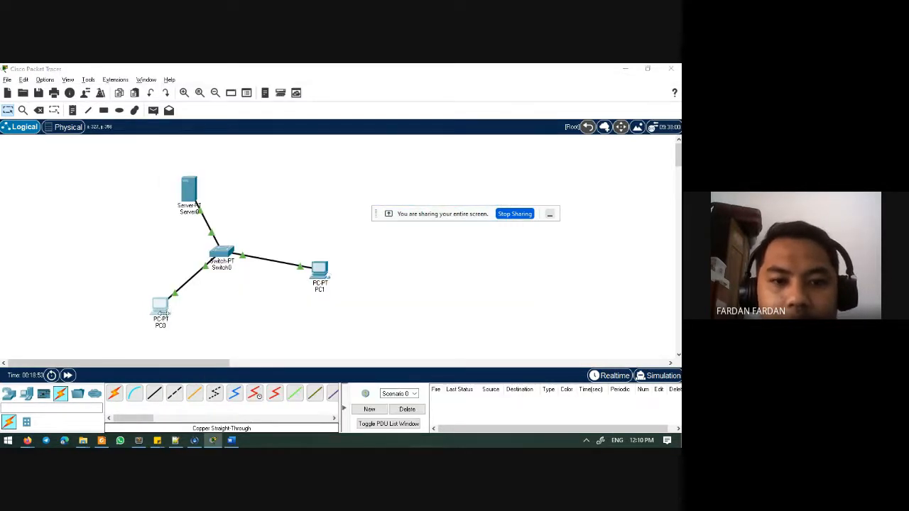
# - Open PC0's Command Prompt, ping the server address 192.168.1.2 and interrupt the ping
pyautogui.click(162, 312)
pyautogui.click(408, 148)
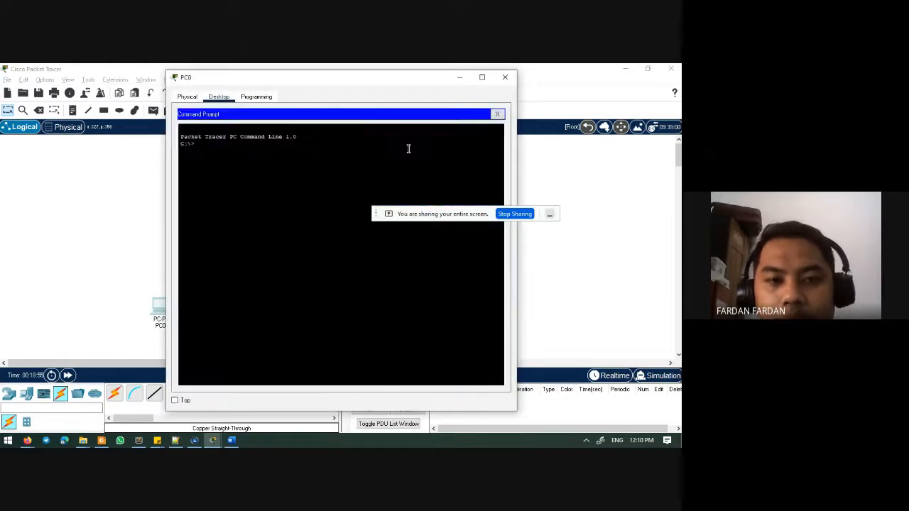
pyautogui.write('PIN')
pyautogui.press('BackSpace')
pyautogui.press('BackSpace')
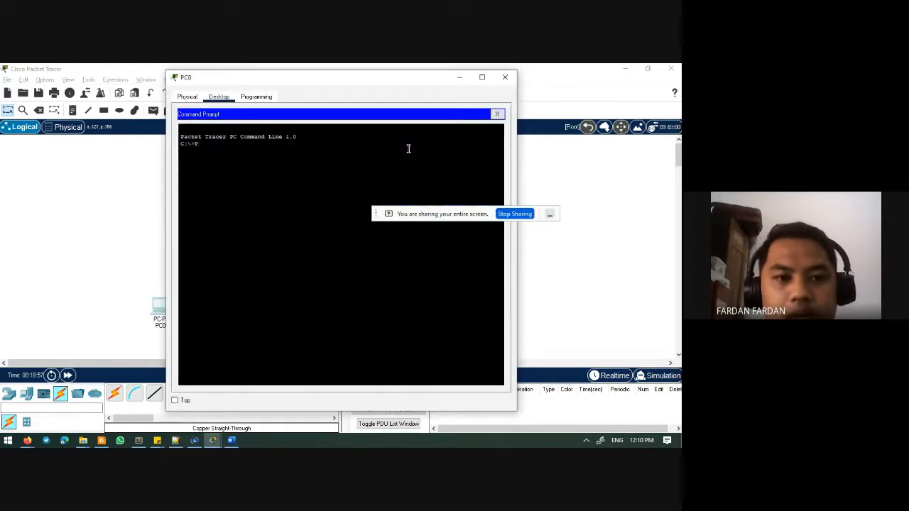
pyautogui.write('ping')
pyautogui.moveTo(390, 82); pyautogui.dragTo(526, 84)
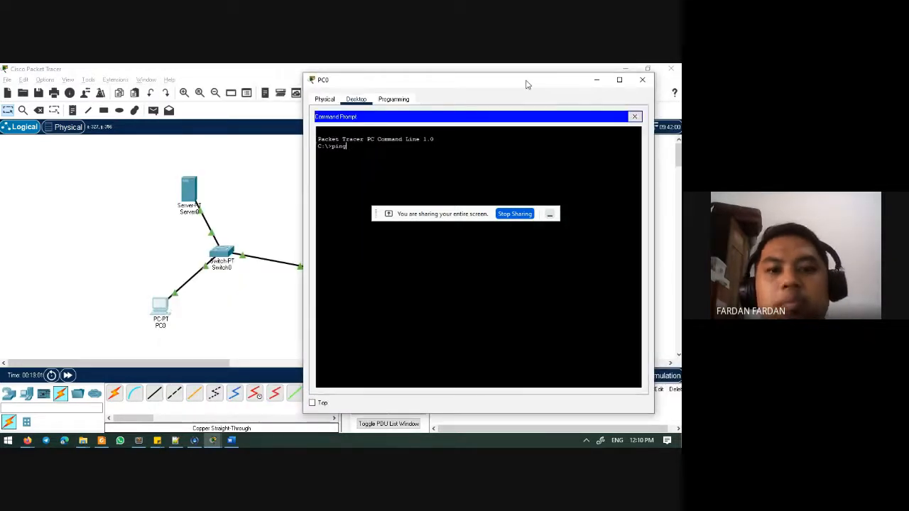
pyautogui.write('192.16')
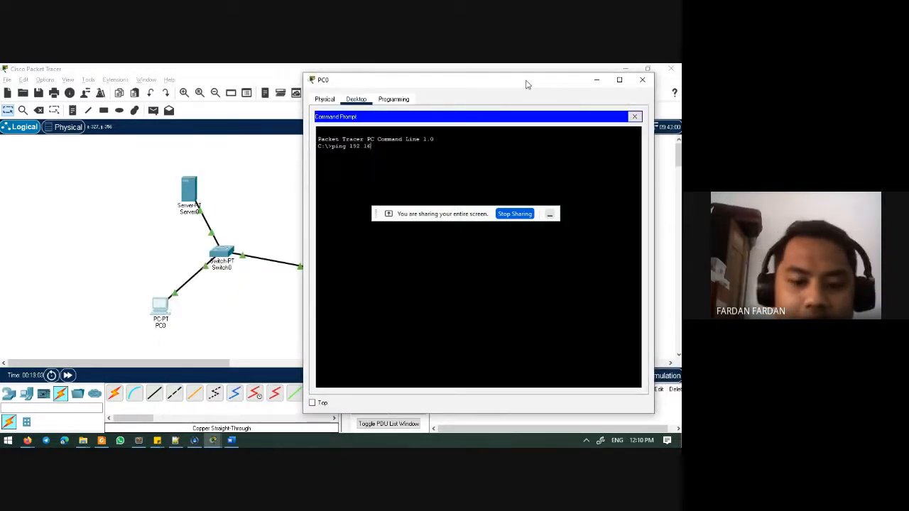
pyautogui.write('8.1.2')
pyautogui.press('Return')
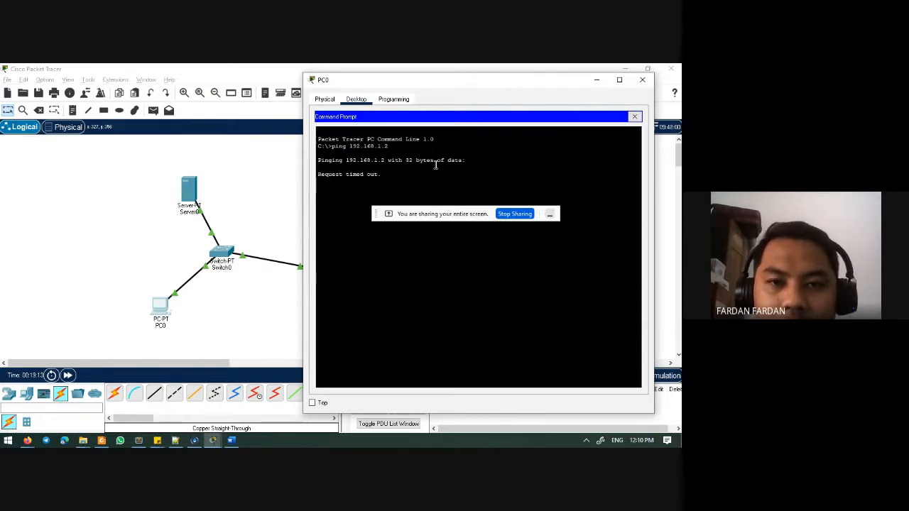
pyautogui.moveTo(391, 85); pyautogui.dragTo(394, 78)
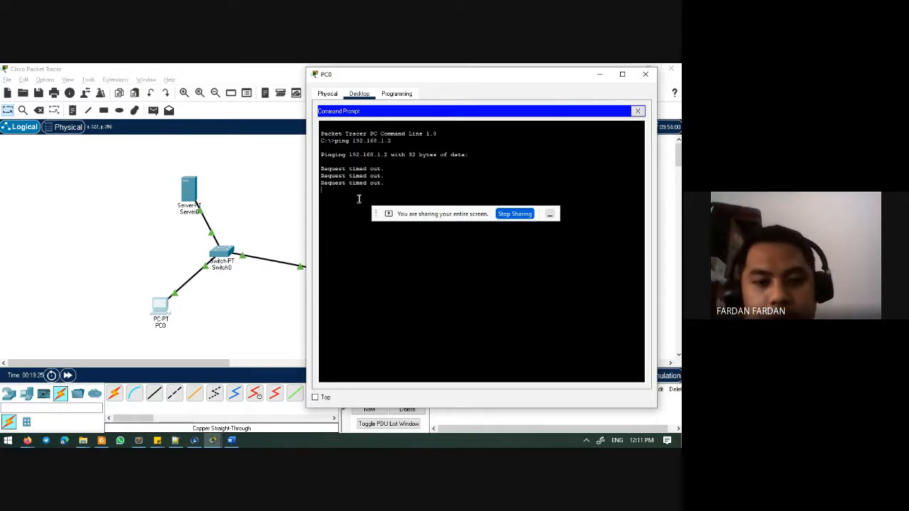
pyautogui.hotkey('ctrl', 'c')
# - Check PC0's IP settings by running ipconfig in its Command Prompt
pyautogui.moveTo(433, 213); pyautogui.dragTo(439, 246)
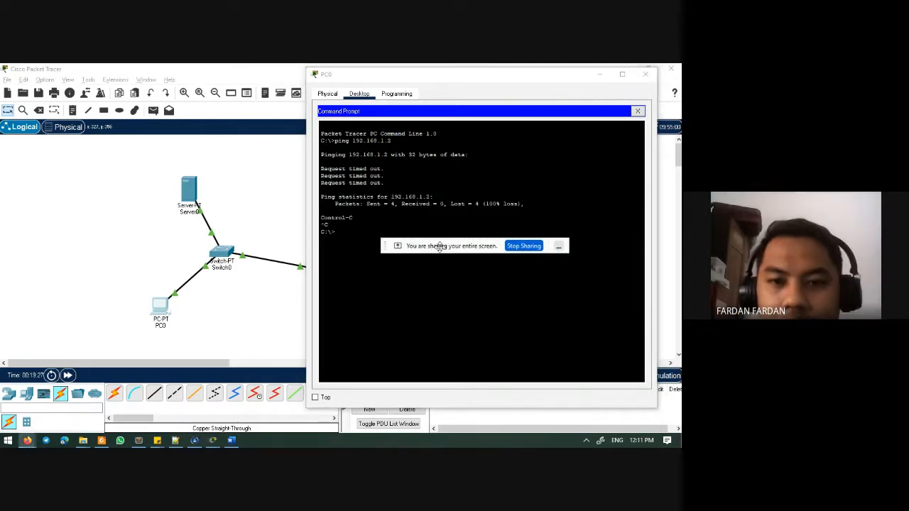
pyautogui.click(389, 225)
pyautogui.press('Return')
pyautogui.press('Return')
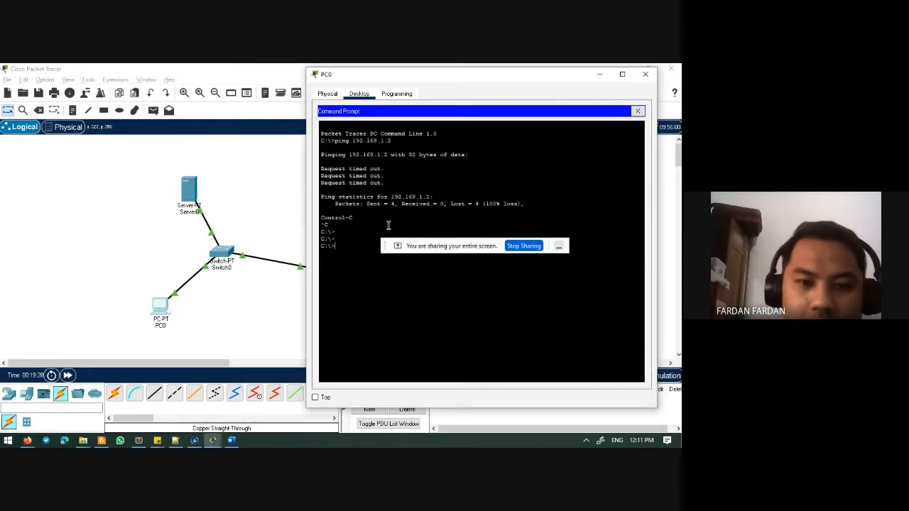
pyautogui.press('Return')
pyautogui.write('upc')
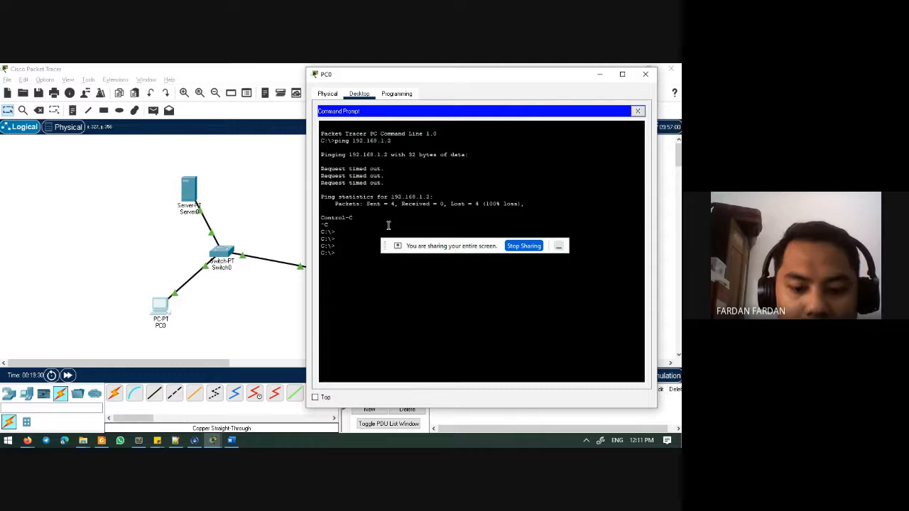
pyautogui.write('onfig')
pyautogui.press('Return')
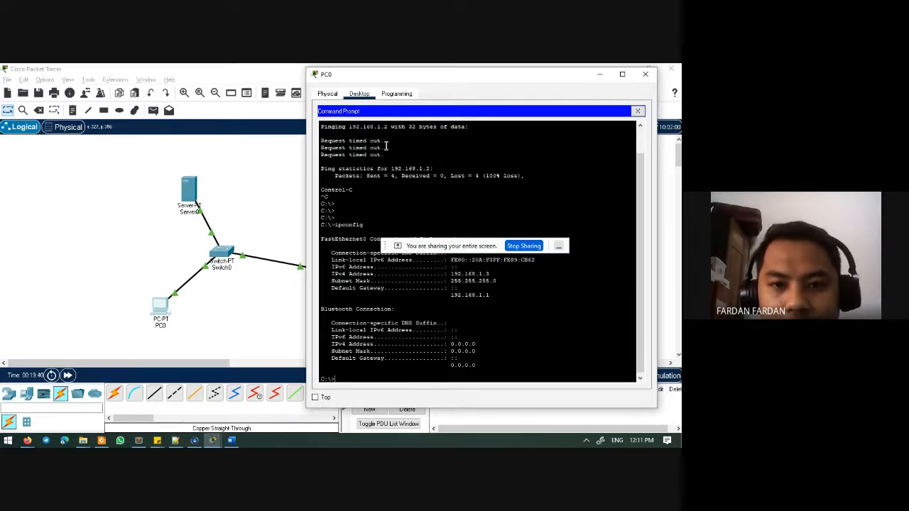
# - Test the connection from PC0 to PC1 by pinging 192.168.1.4
pyautogui.write('p')
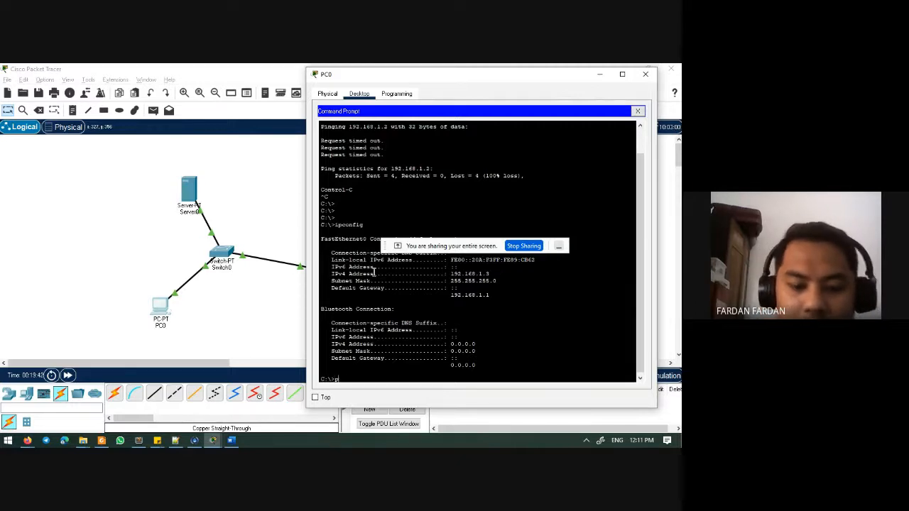
pyautogui.write('ing 1')
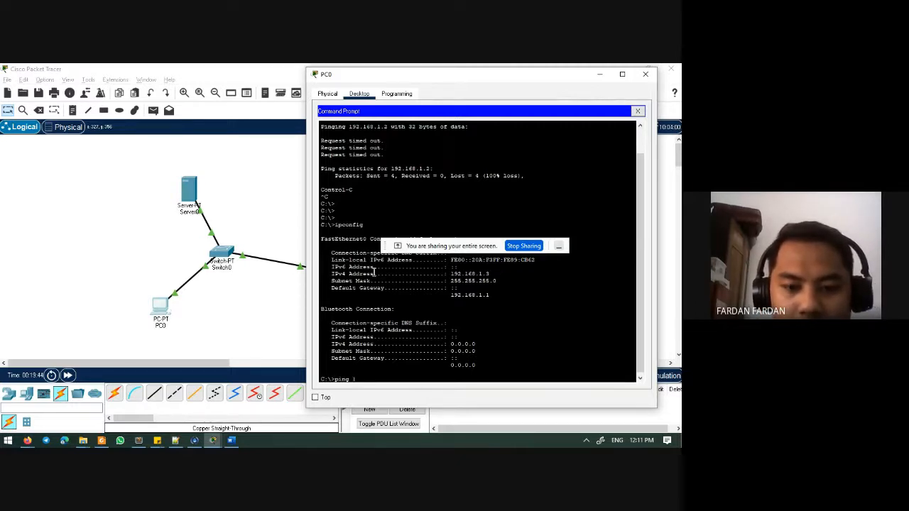
pyautogui.write('92.168')
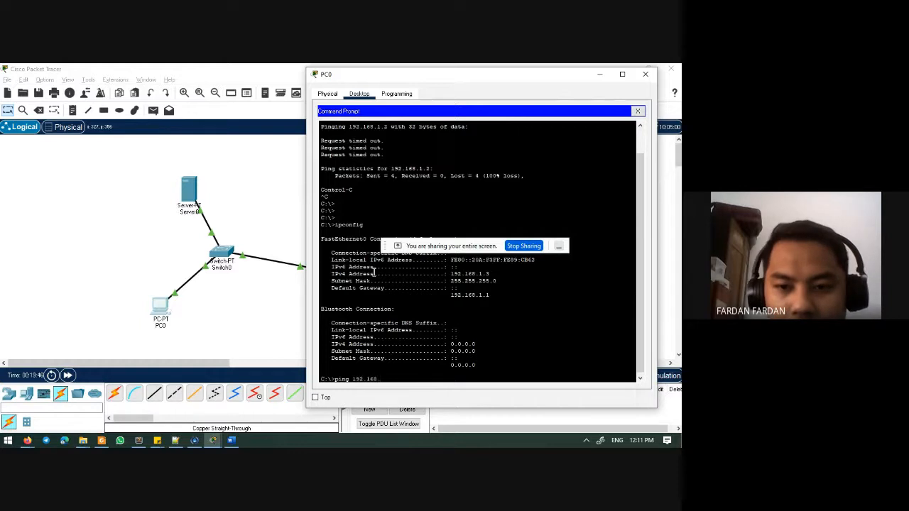
pyautogui.write('.1.4')
pyautogui.press('Return')
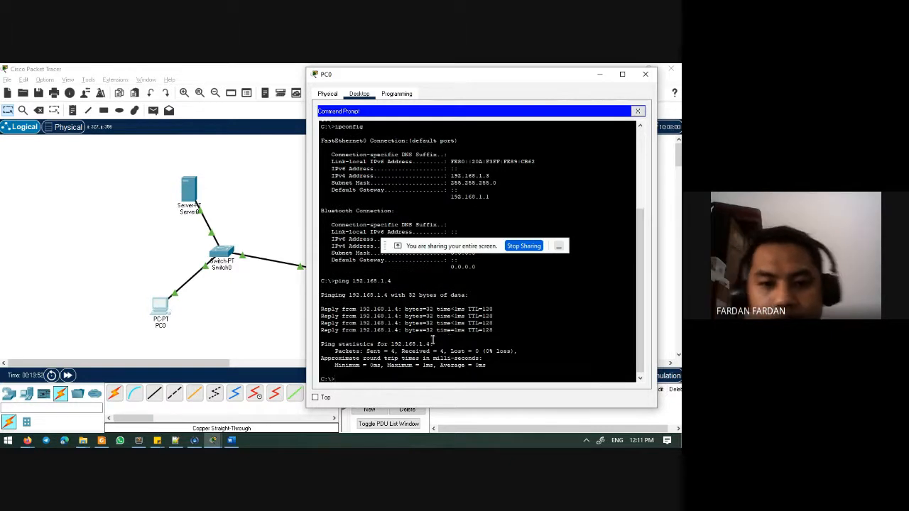
# - Repeat the ping from PC0 to the server at 192.168.1.2 and interrupt it
pyautogui.press('Up')
pyautogui.press('Up')
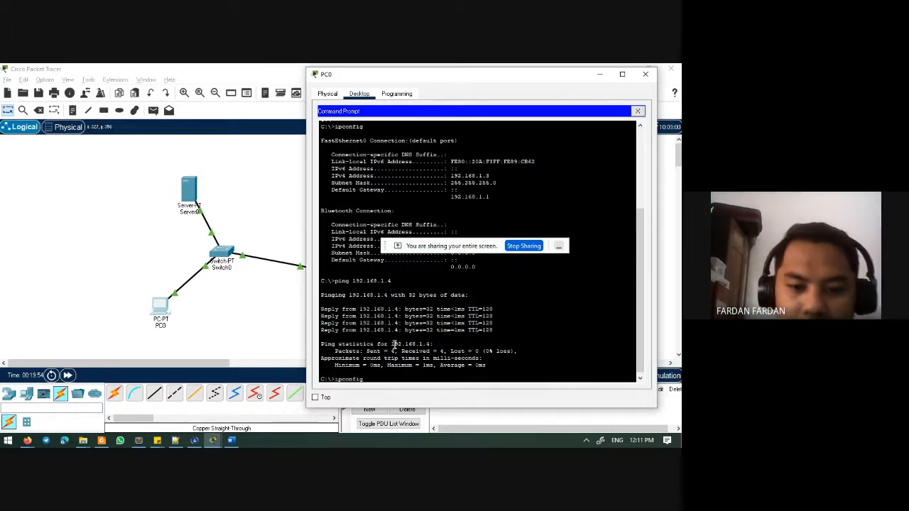
pyautogui.press('Up')
pyautogui.write('2')
pyautogui.press('Return')
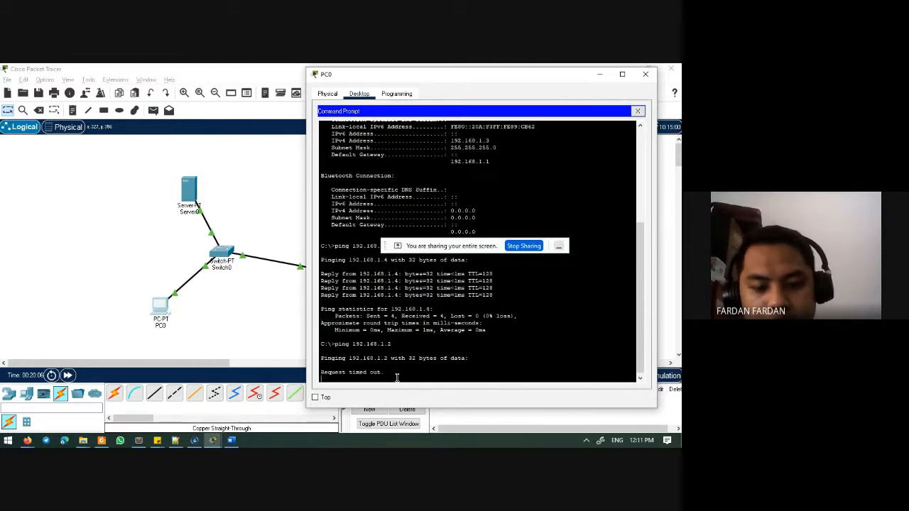
pyautogui.hotkey('ctrl', 'c')
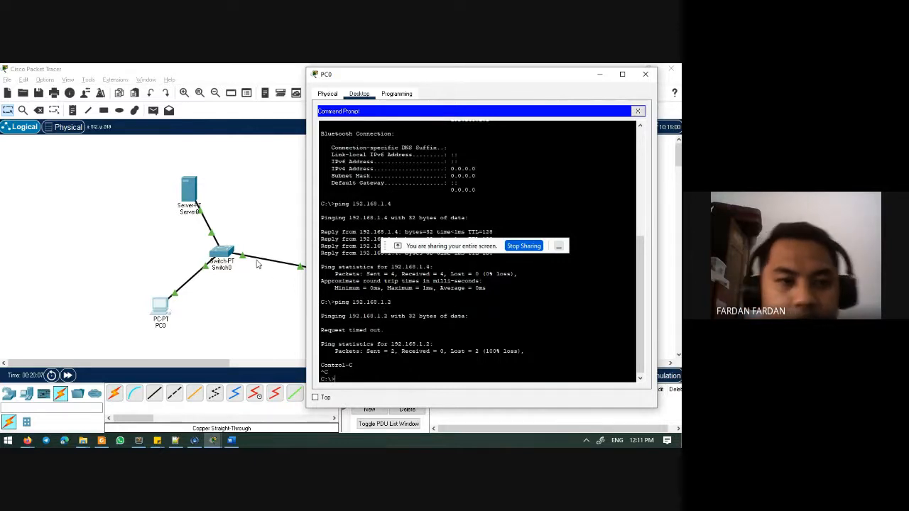
pyautogui.click(190, 199)
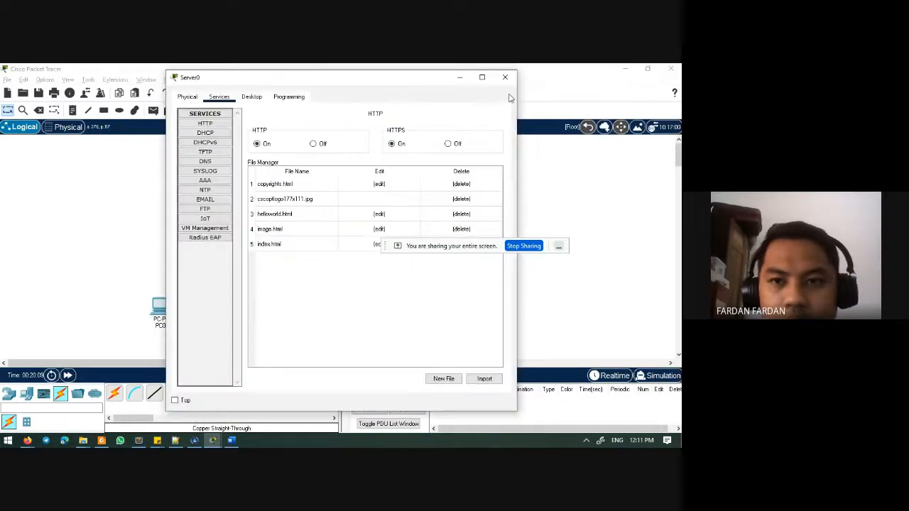
pyautogui.click(508, 78)
pyautogui.click(320, 270)
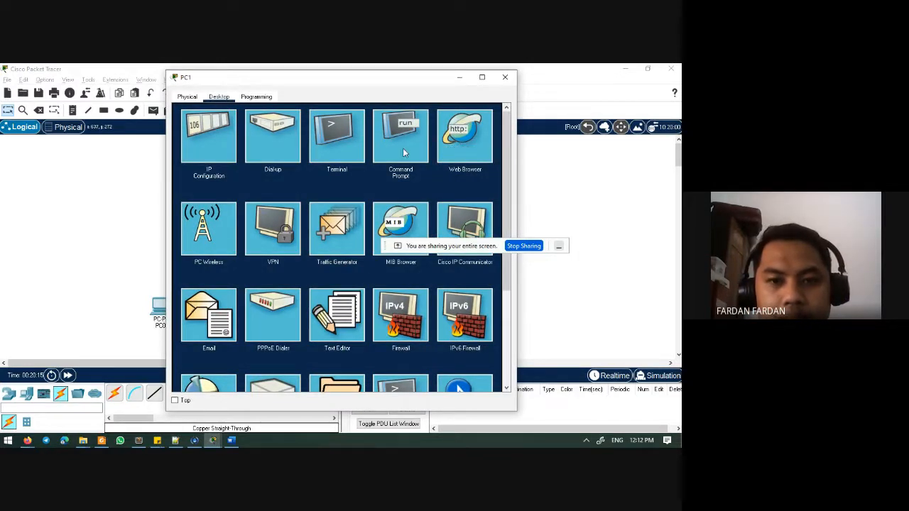
pyautogui.click(404, 152)
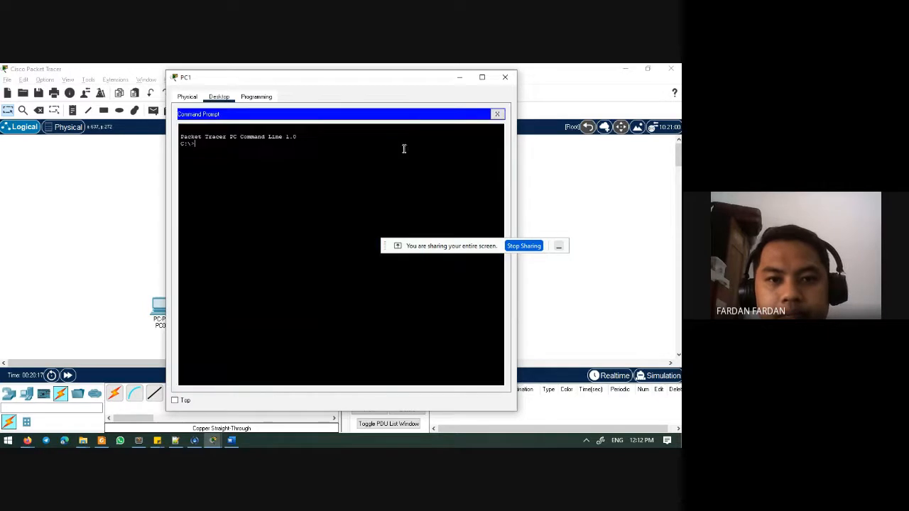
pyautogui.click(505, 77)
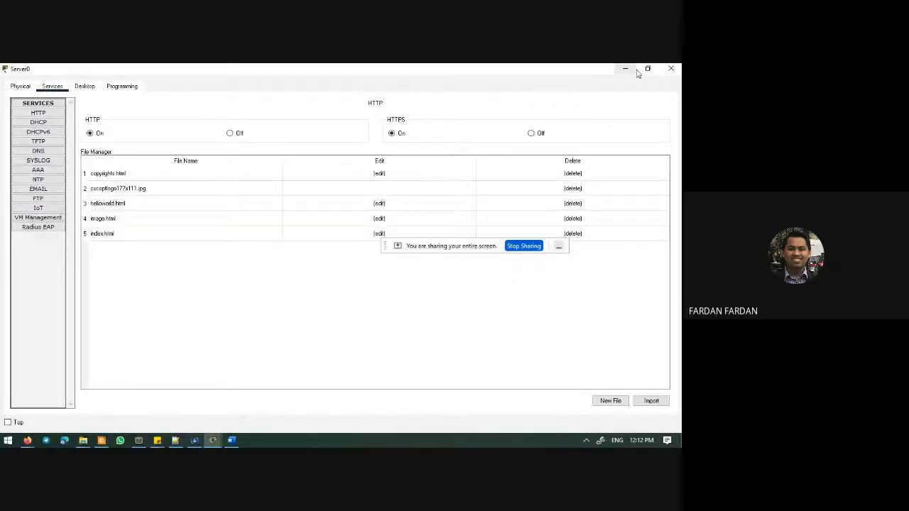
# - Assign the static IPv4 address 192.168.1.2 in Server0's IP configuration
pyautogui.click(645, 68)
pyautogui.moveTo(274, 80); pyautogui.dragTo(422, 79)
pyautogui.click(404, 93)
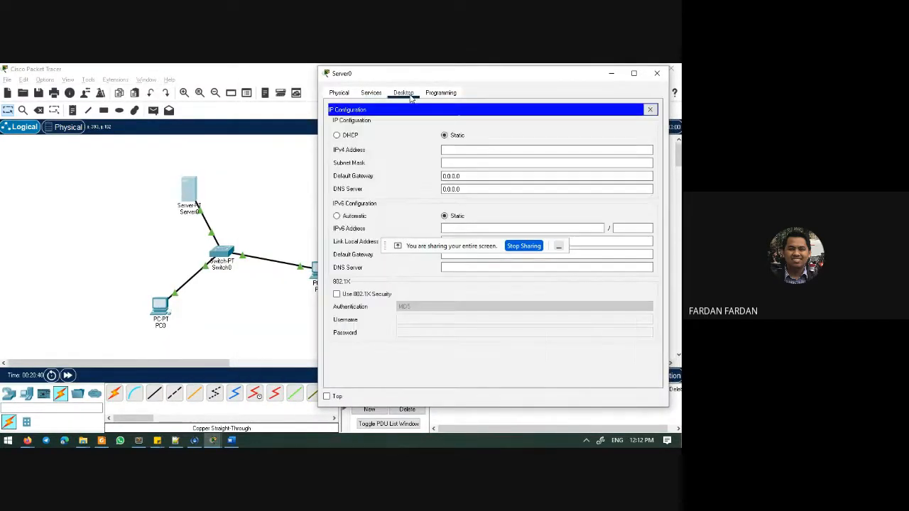
pyautogui.click(455, 150)
pyautogui.write('192')
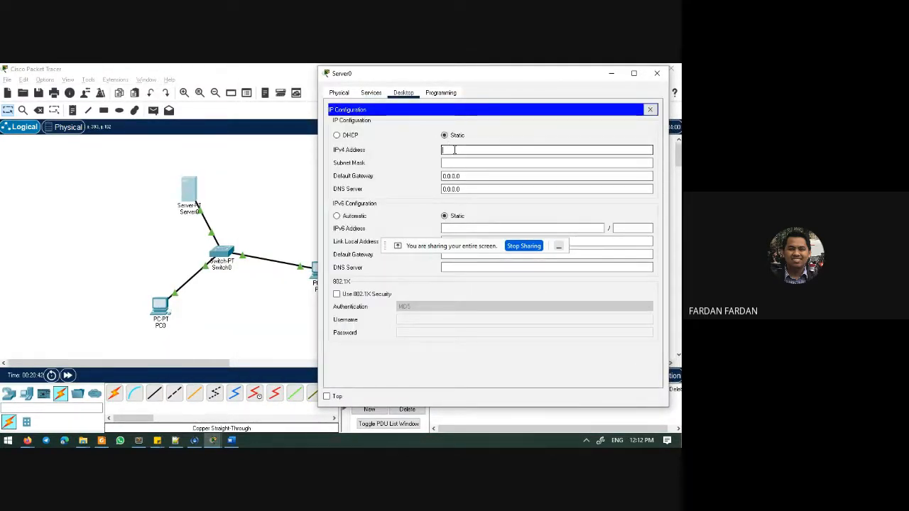
pyautogui.write('.168')
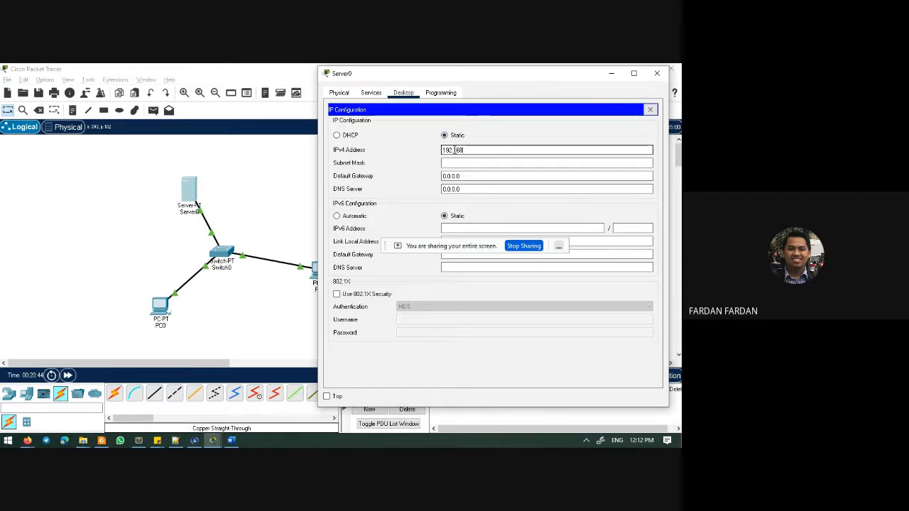
pyautogui.write('.1.2')
pyautogui.press('Tab')
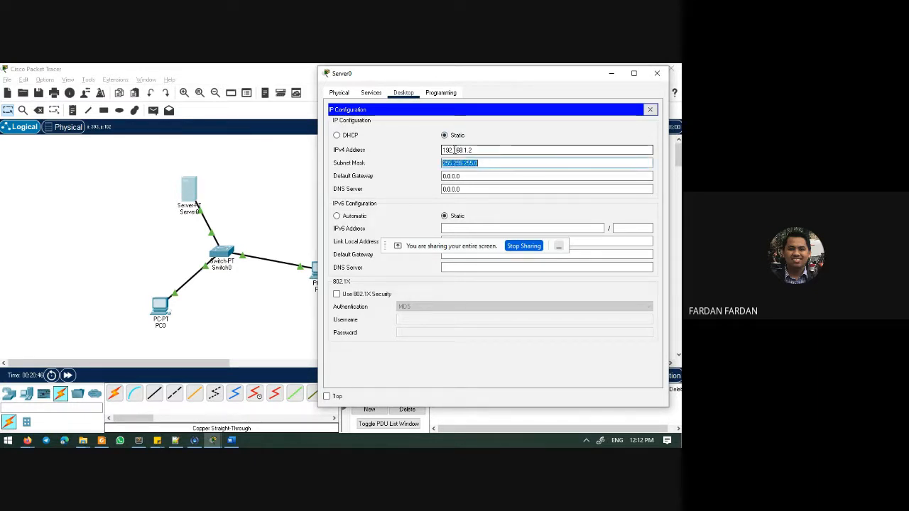
# - Set Server0's subnet mask to 255.255.255.0
pyautogui.write('1')
pyautogui.press('BackSpace')
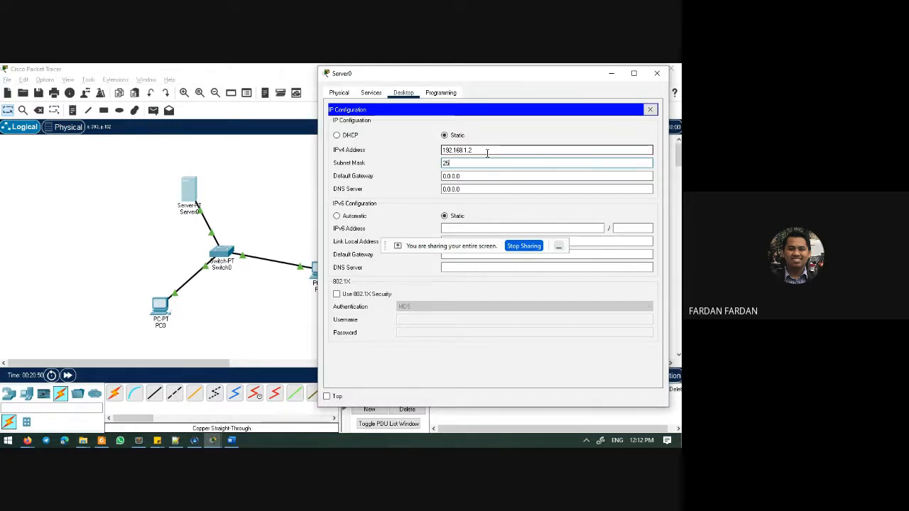
pyautogui.write('255.255.25')
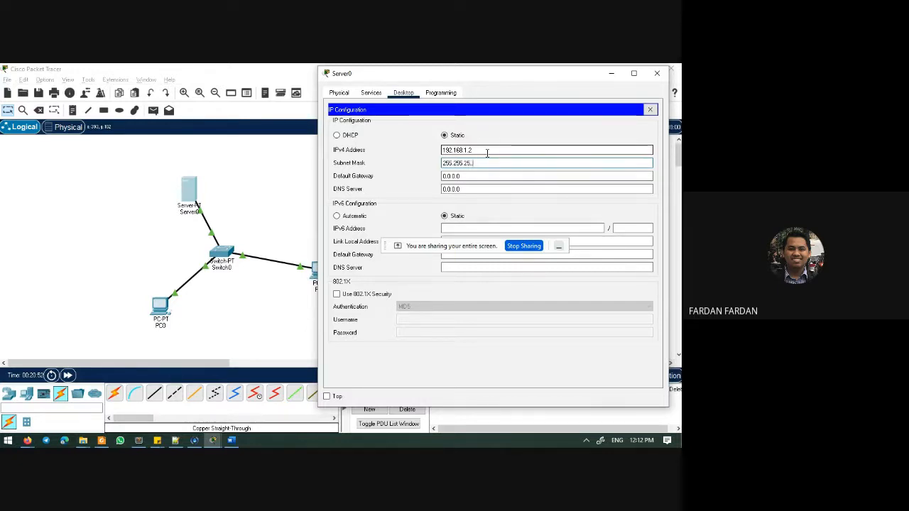
pyautogui.write('5.0')
pyautogui.press('Tab')
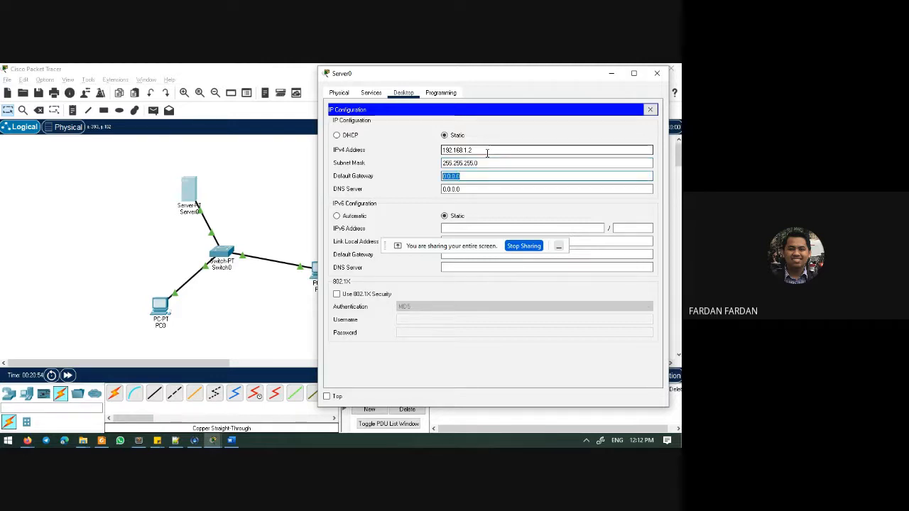
# - Set Server0's default gateway to 192.168.1.1 and DNS server to 192.168.1.2, and close its window
pyautogui.write('192.168.1.1')
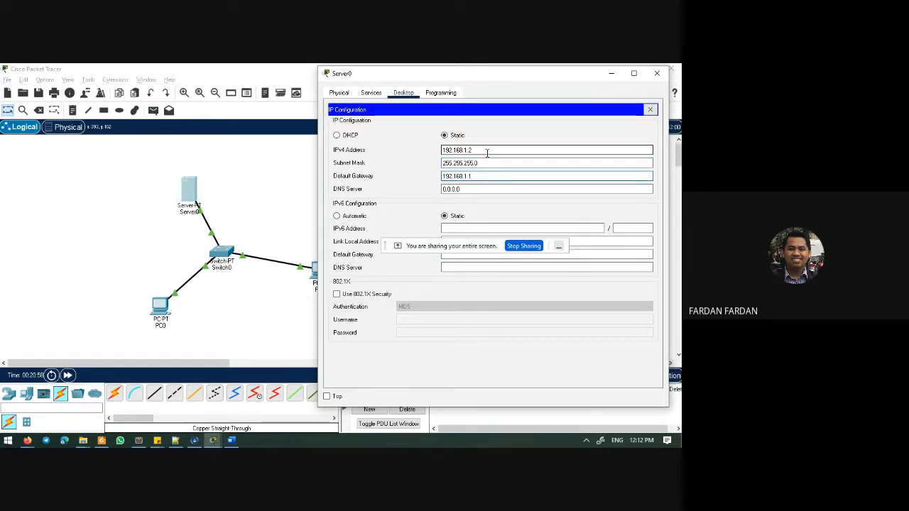
pyautogui.press('Tab')
pyautogui.write('19')
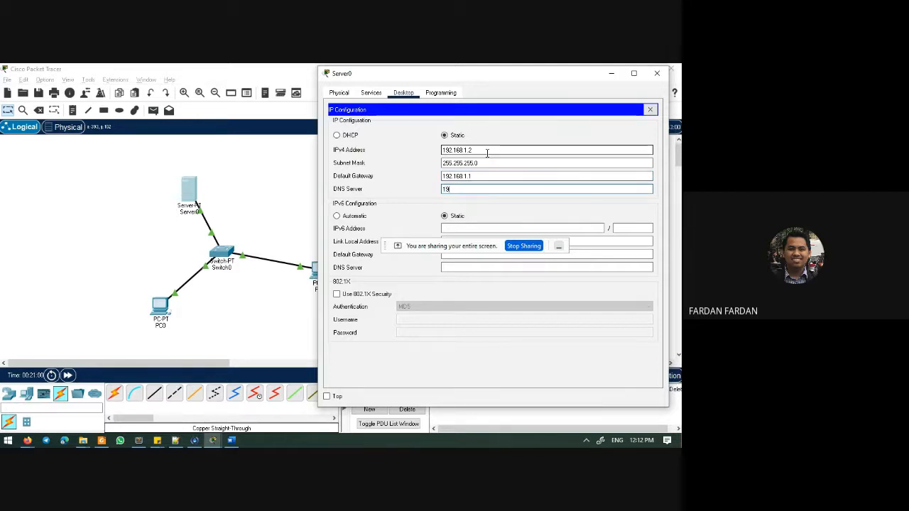
pyautogui.write('2.168.1')
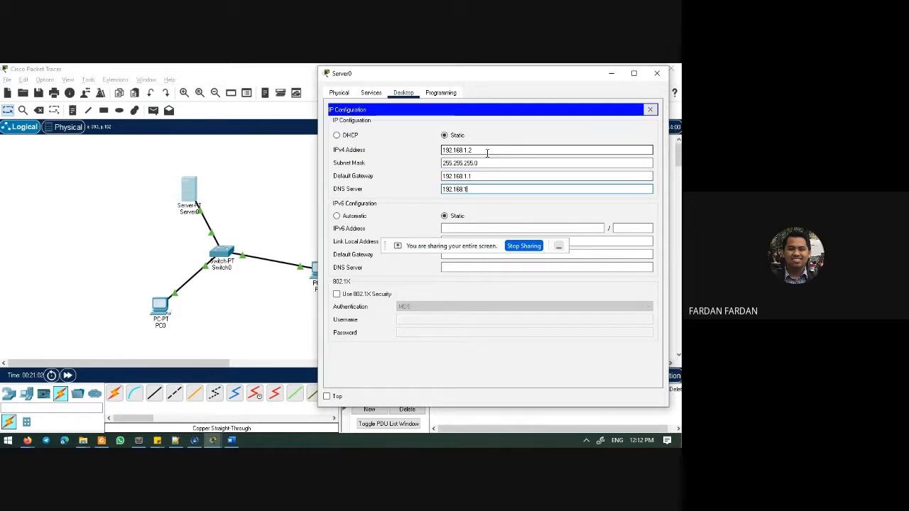
pyautogui.write('.2')
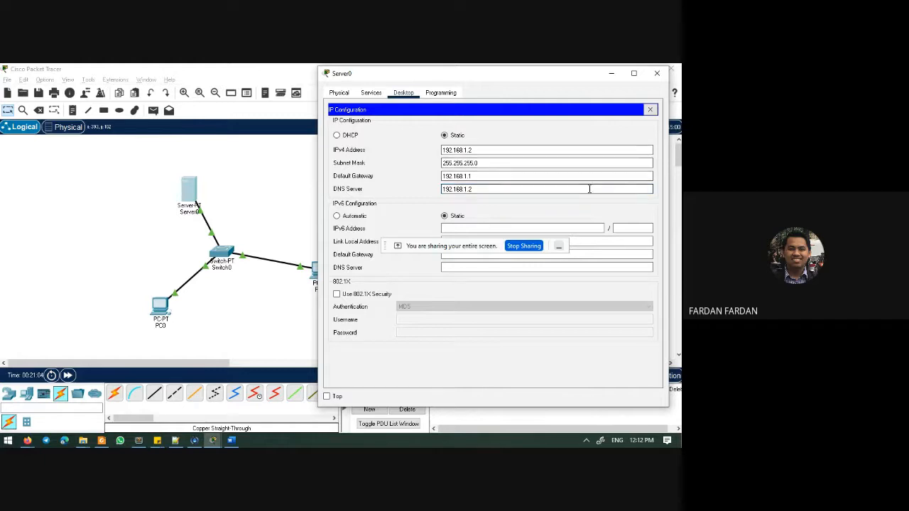
pyautogui.click(657, 73)
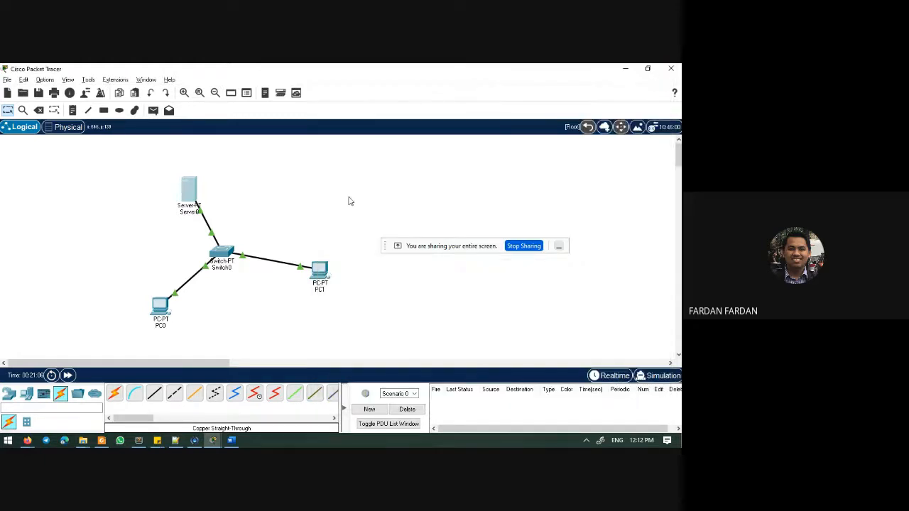
# - Rerun the ping from PC0's Command Prompt to the server at 192.168.1.2, interrupt it and close PC0's window
pyautogui.click(161, 306)
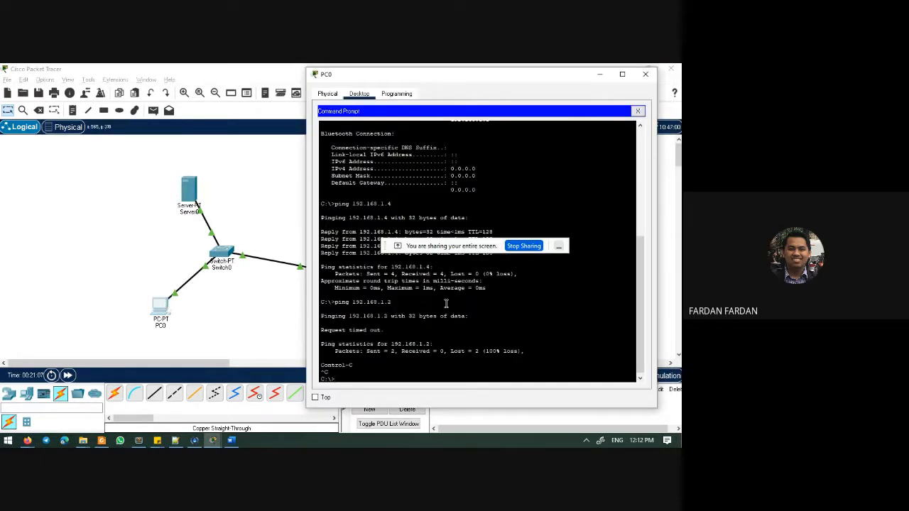
pyautogui.press('Up')
pyautogui.press('Return')
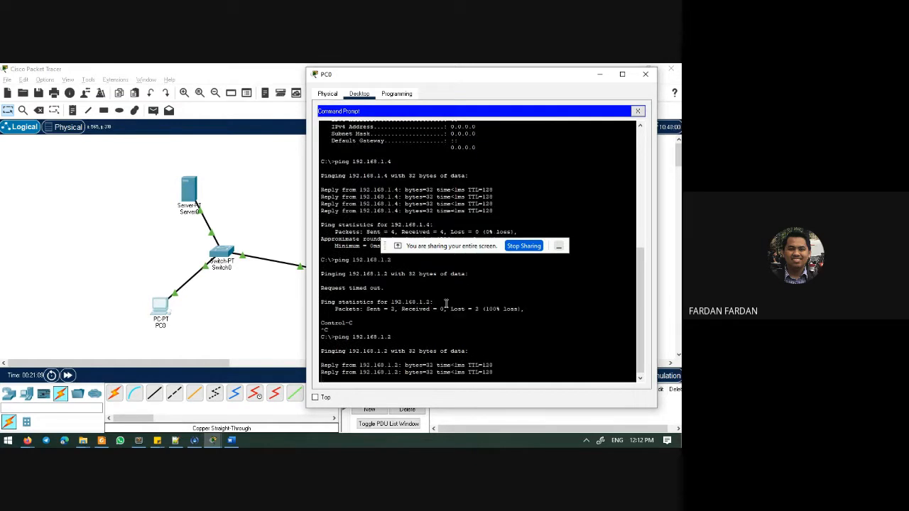
pyautogui.hotkey('ctrl', 'c')
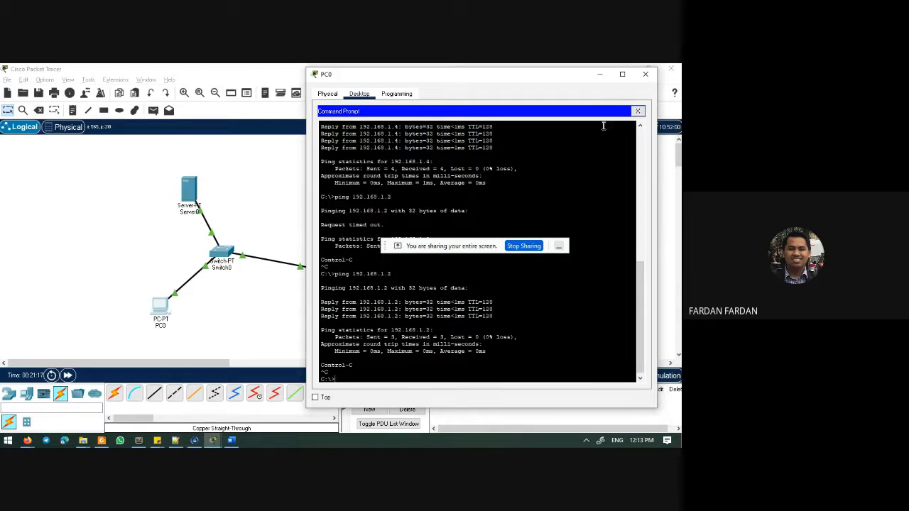
pyautogui.moveTo(572, 80); pyautogui.dragTo(595, 81)
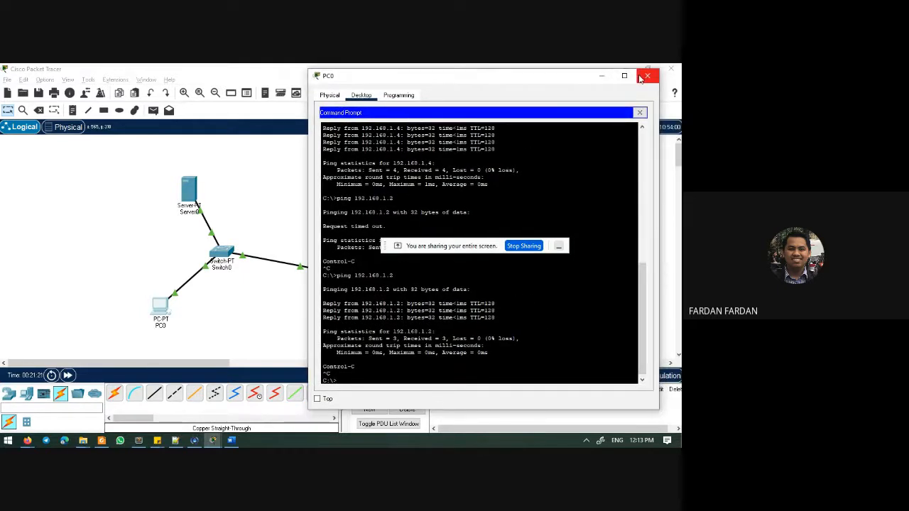
pyautogui.moveTo(145, 363); pyautogui.dragTo(169, 368)
pyautogui.hotkey('alt', 'Tab')
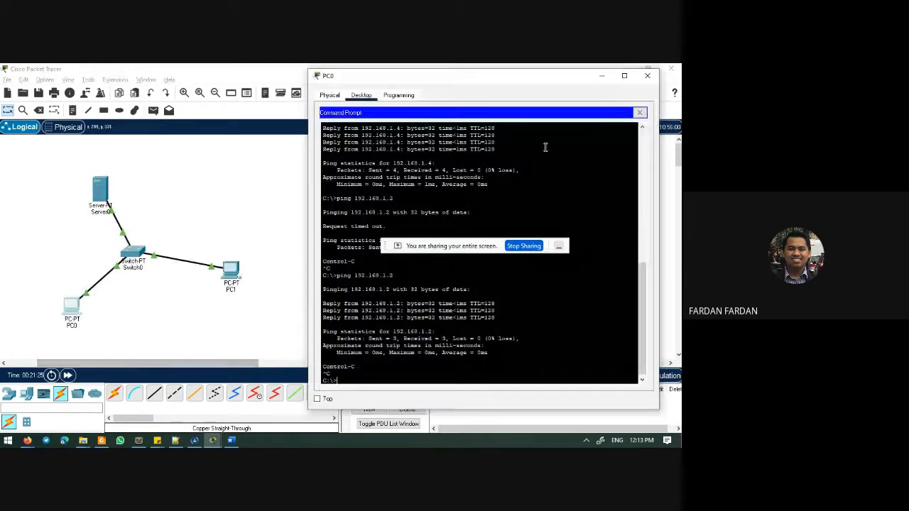
pyautogui.click(646, 79)
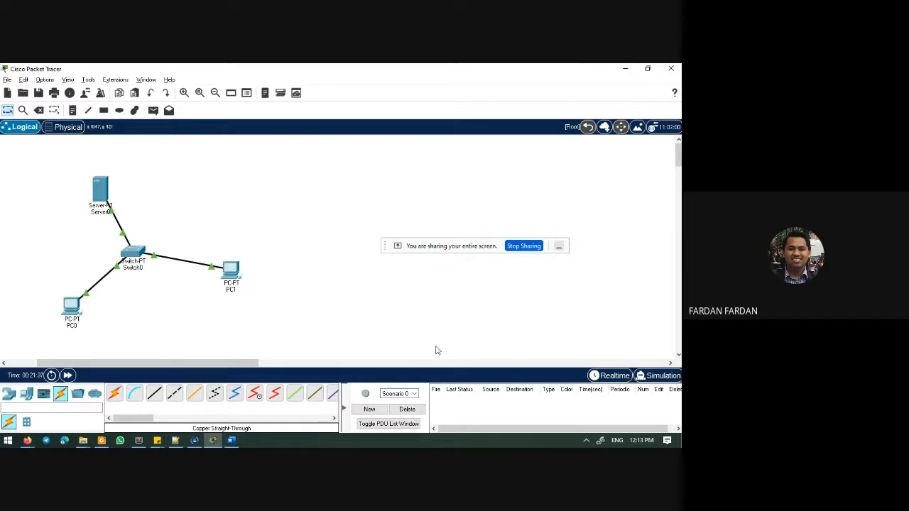
# - Switch to Simulation mode and reduce the visible event filters to DNS only
pyautogui.click(648, 377)
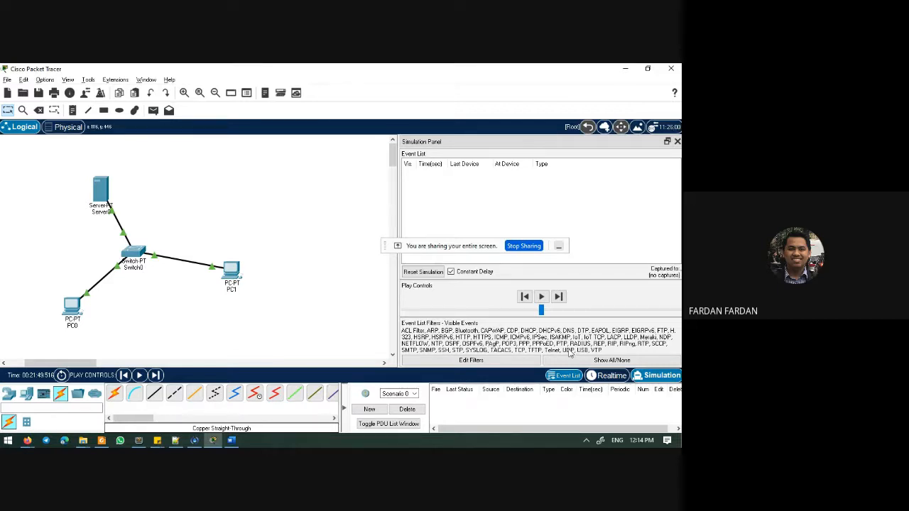
pyautogui.click(576, 362)
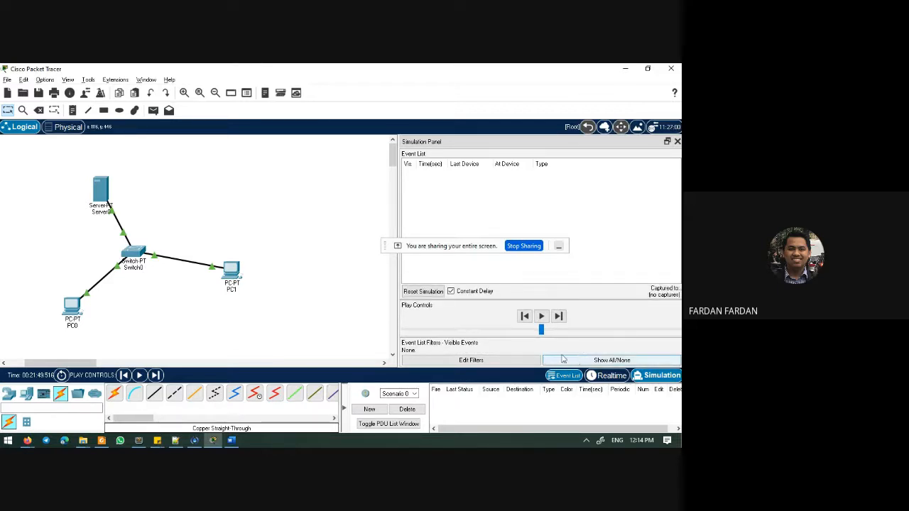
pyautogui.click(507, 362)
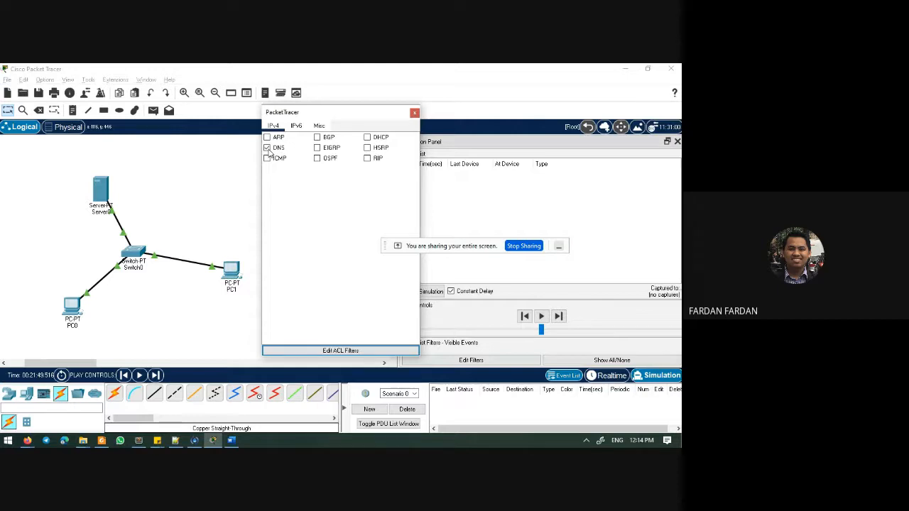
# - Add HTTP, SMTP, TCP and UDP to the visible simulation events and close the filter window
pyautogui.click(313, 125)
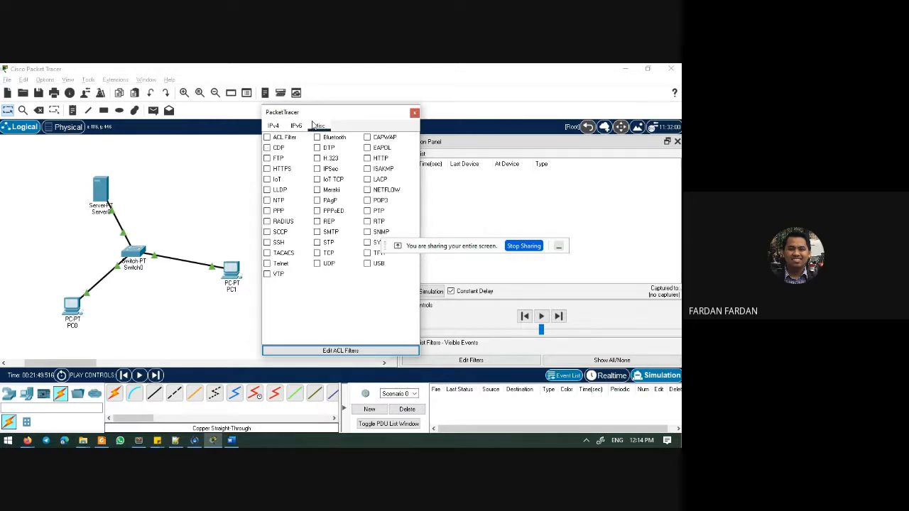
pyautogui.click(367, 158)
pyautogui.click(317, 232)
pyautogui.click(276, 126)
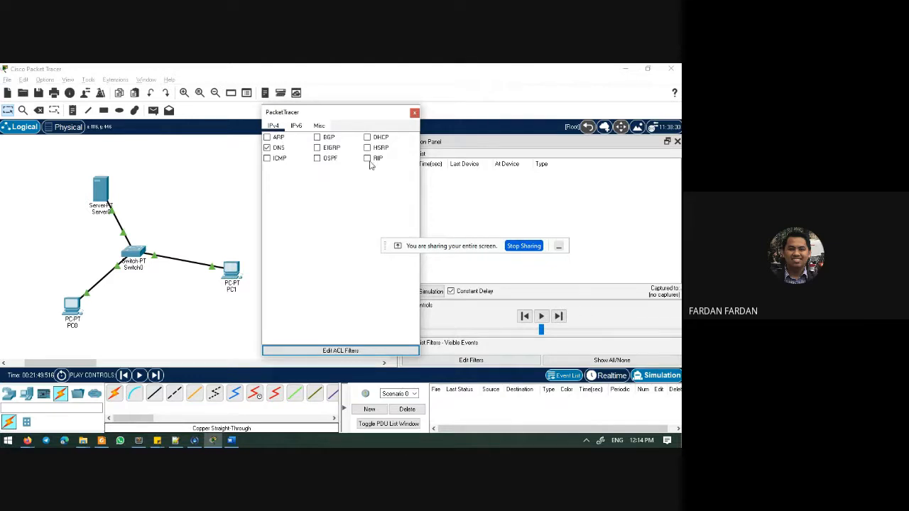
pyautogui.click(319, 125)
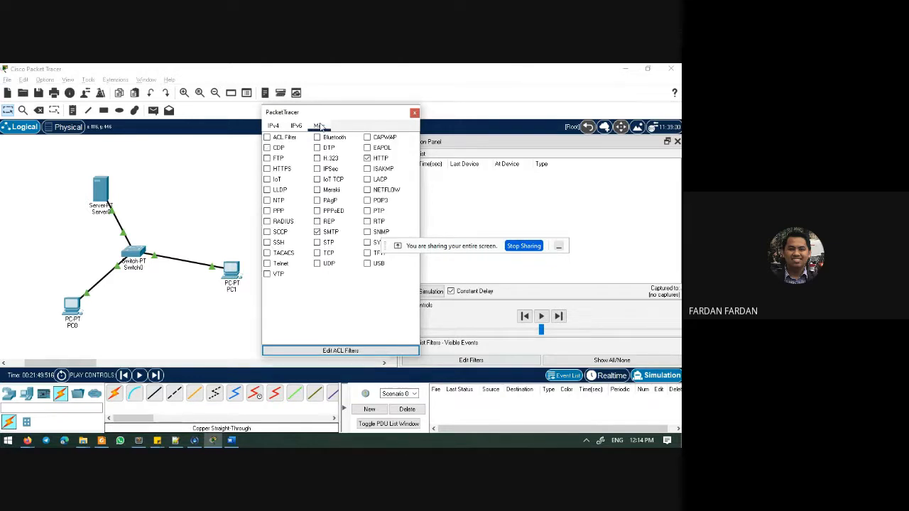
pyautogui.click(317, 264)
pyautogui.click(415, 113)
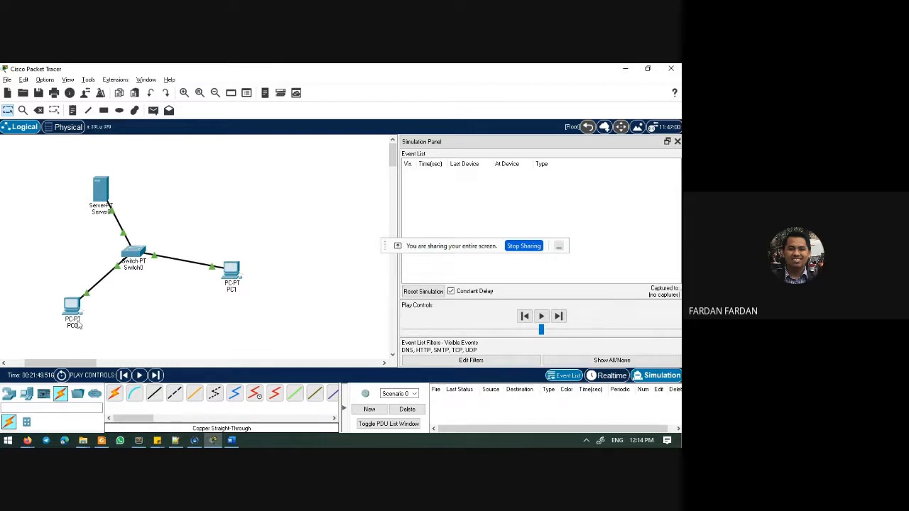
pyautogui.moveTo(76, 320)
pyautogui.click(73, 309)
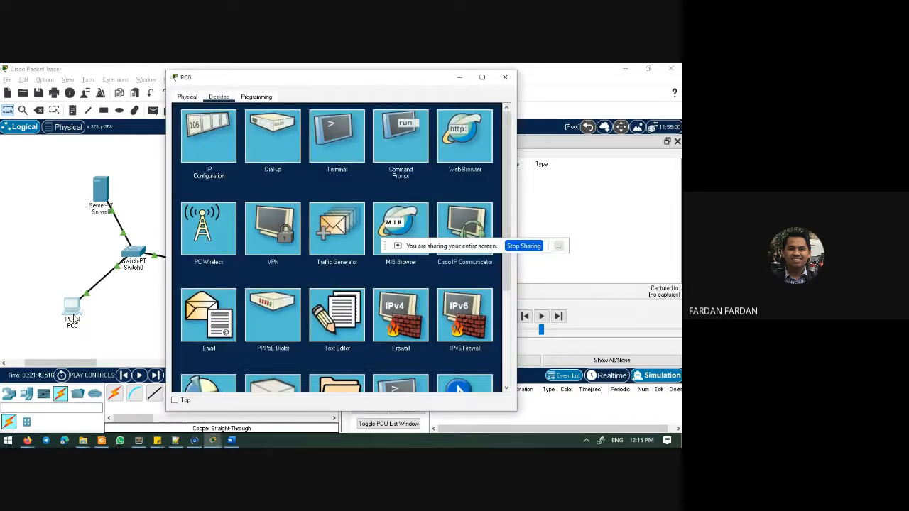
pyautogui.click(457, 143)
pyautogui.click(351, 128)
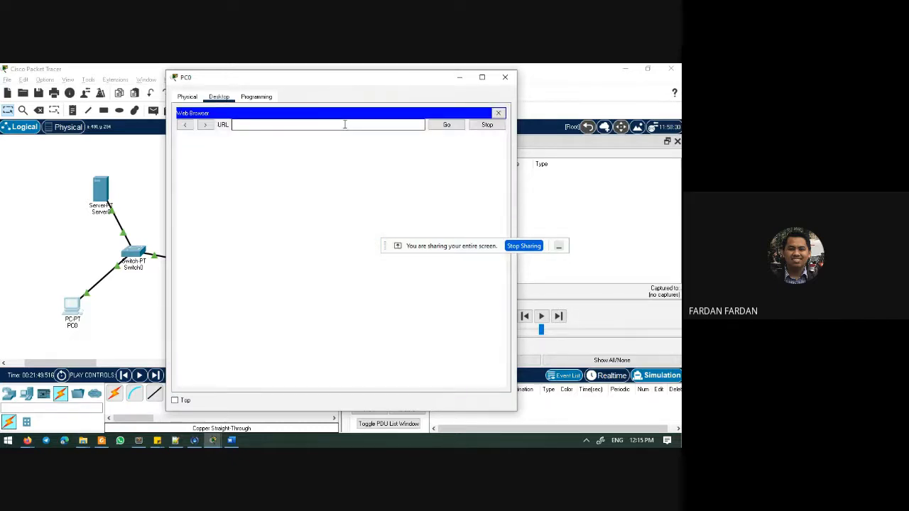
pyautogui.write('http://192.168.1.2')
pyautogui.click(446, 125)
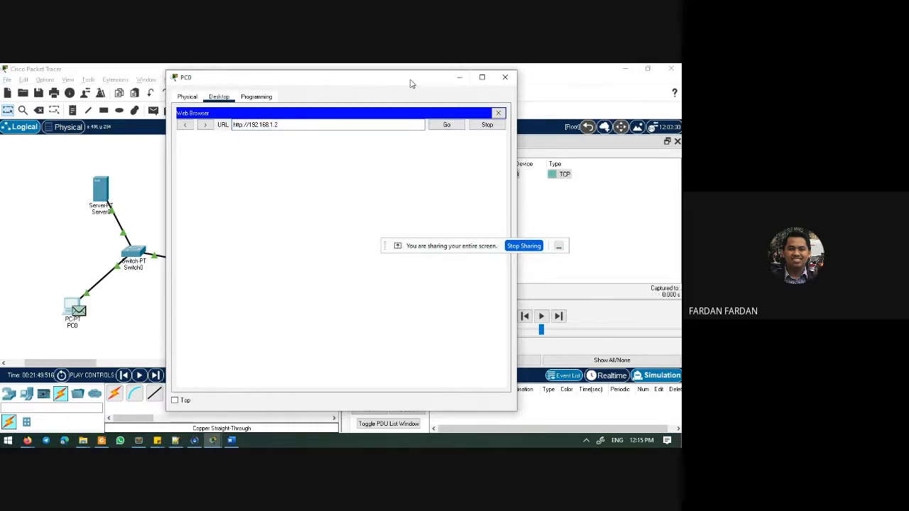
pyautogui.moveTo(410, 84); pyautogui.dragTo(375, 89)
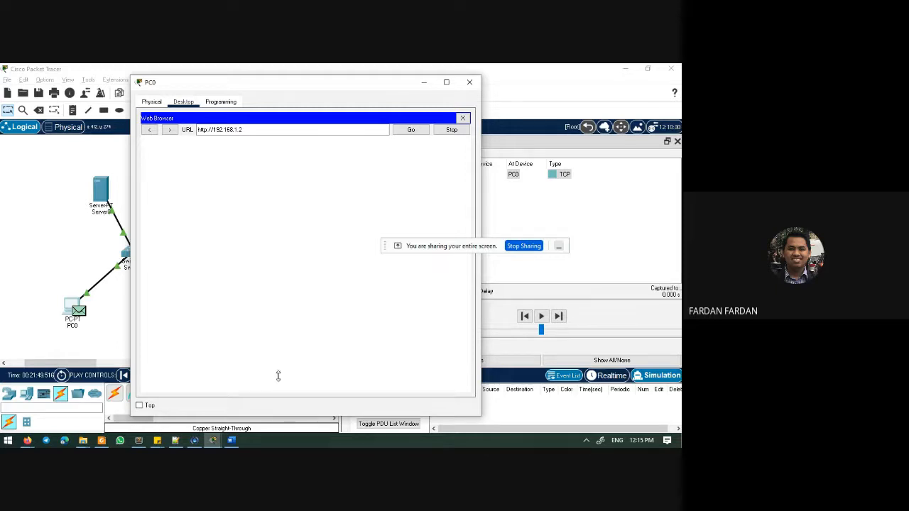
pyautogui.click(422, 81)
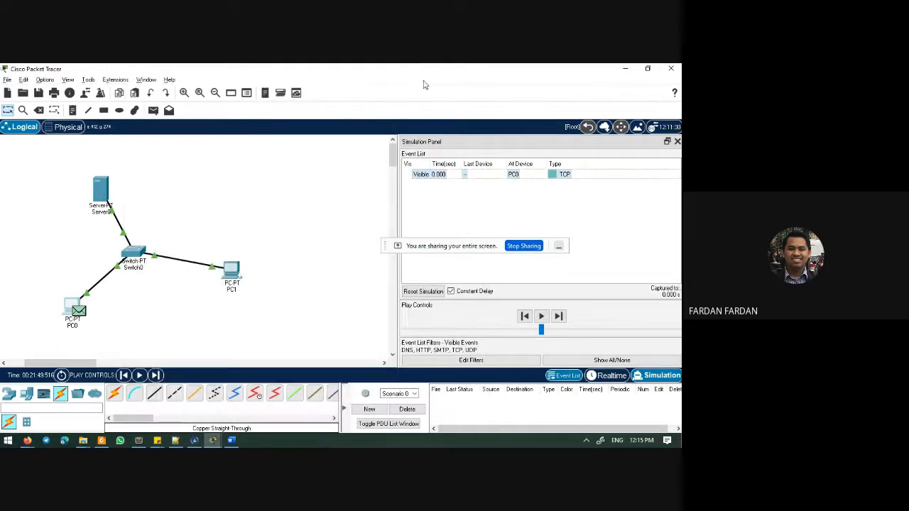
# - Open the PDU information of PC0's TCP event and examine its outbound Layer 4 details
pyautogui.click(476, 176)
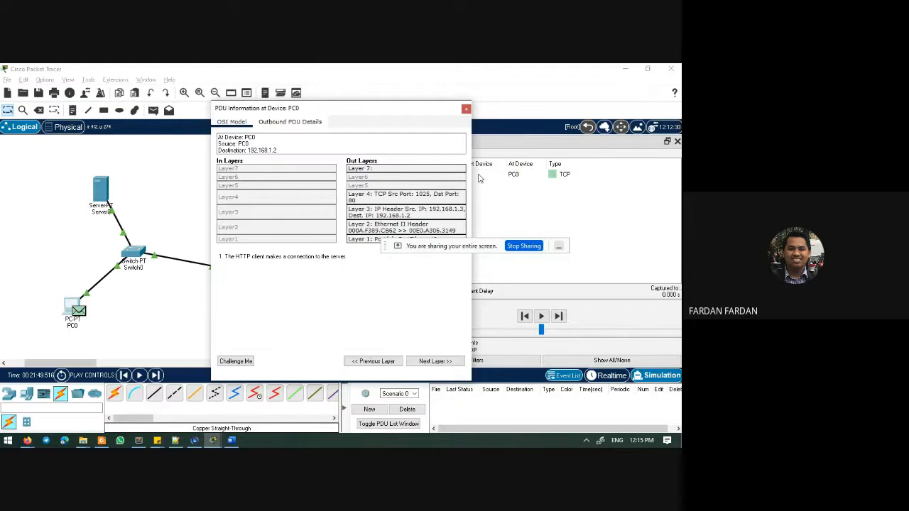
pyautogui.click(466, 108)
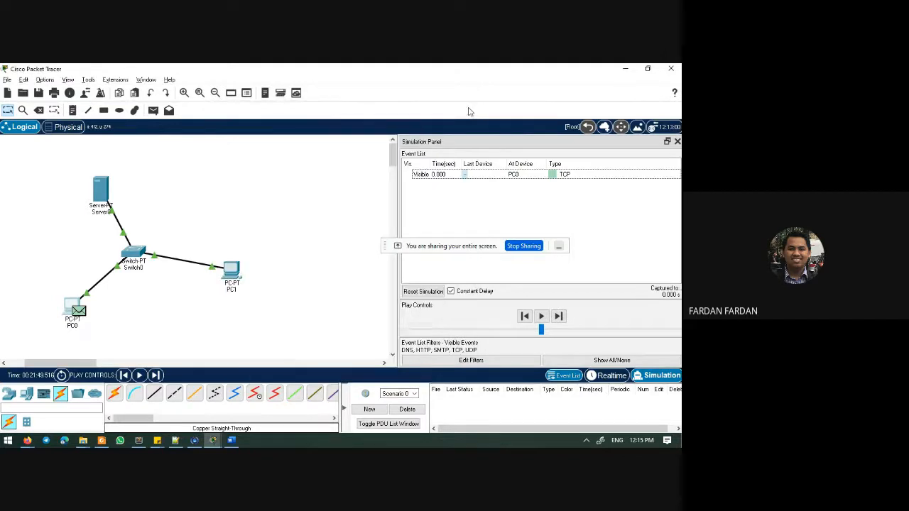
pyautogui.click(491, 177)
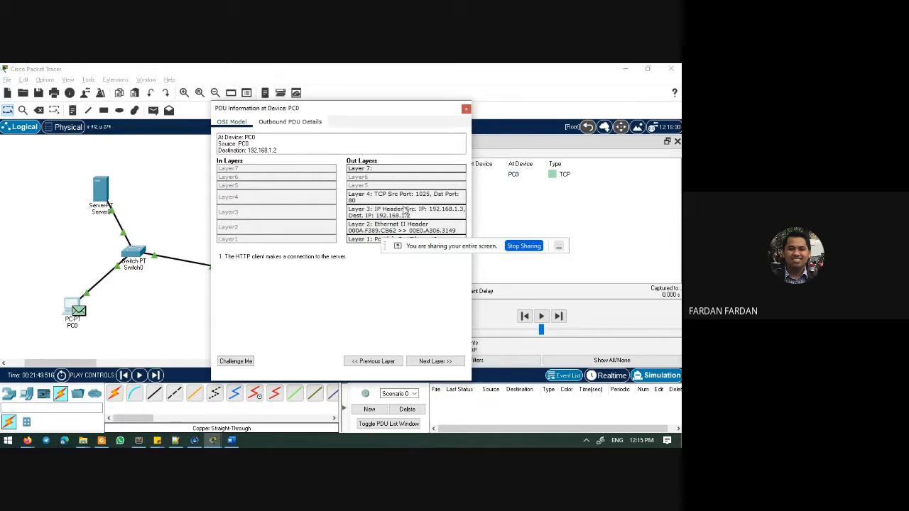
pyautogui.moveTo(413, 249); pyautogui.dragTo(504, 78)
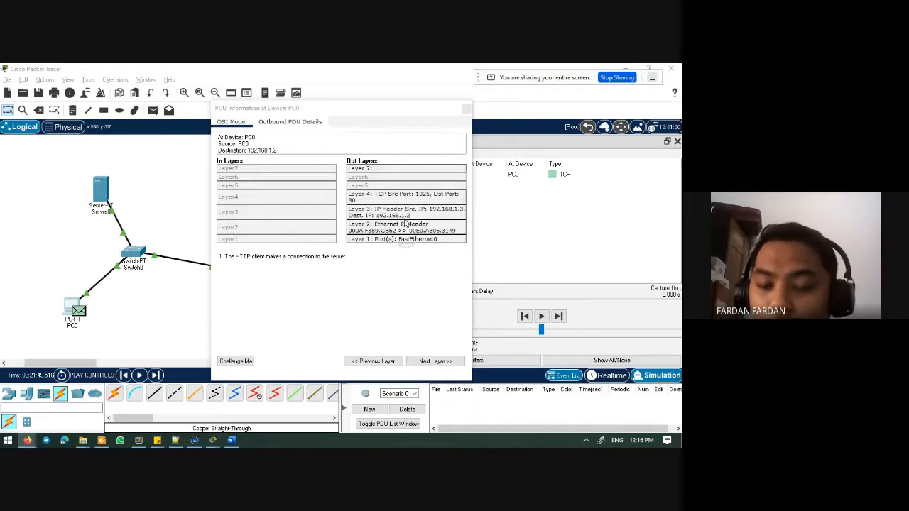
pyautogui.click(438, 199)
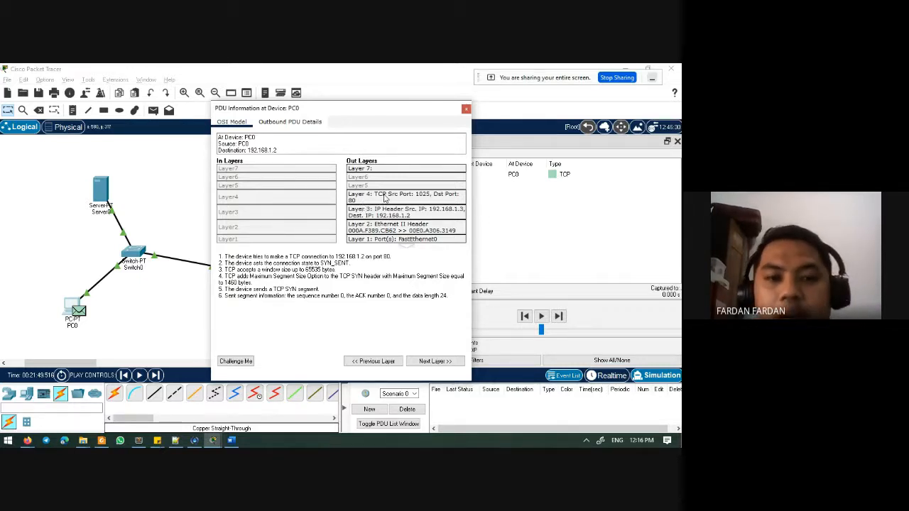
# - Examine the outbound PDU details of PC0's TCP event, focusing on the TCP ports and the source and destination IP, then close the PDU information
pyautogui.click(299, 125)
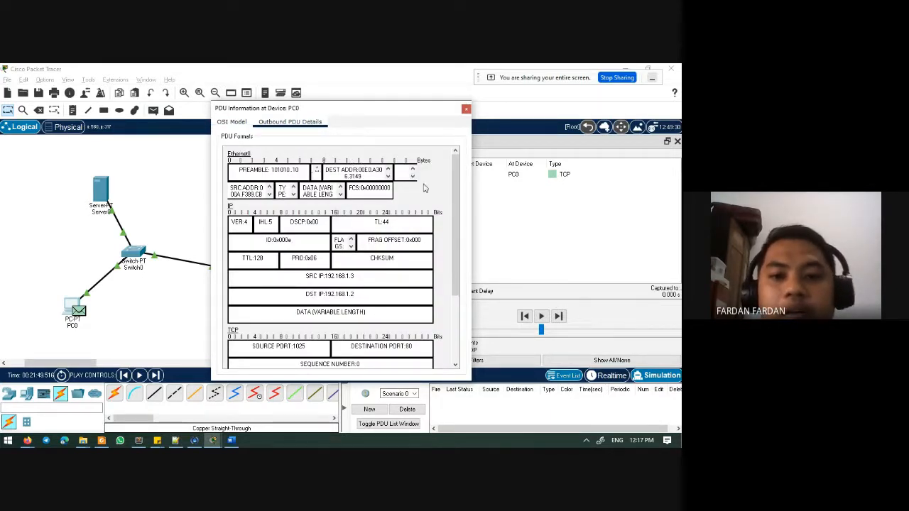
pyautogui.moveTo(456, 209); pyautogui.dragTo(449, 298)
pyautogui.moveTo(291, 245); pyautogui.dragTo(306, 246)
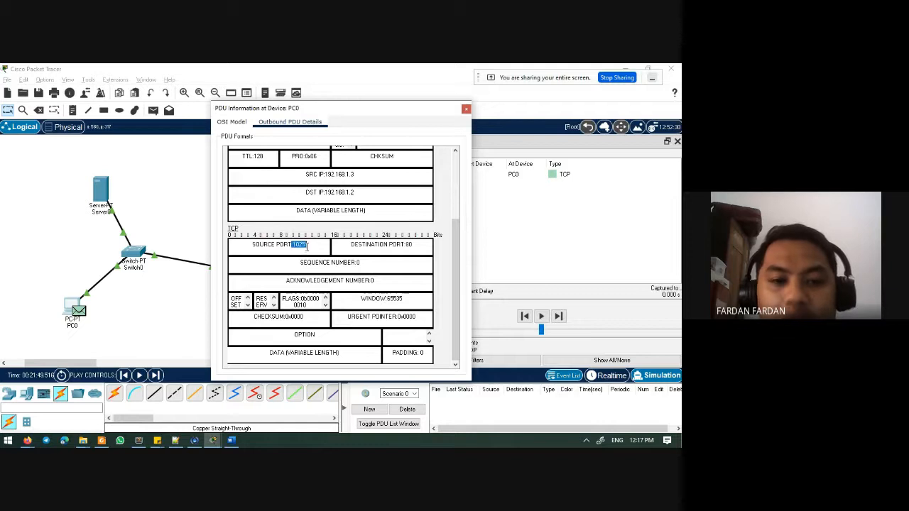
pyautogui.moveTo(379, 244); pyautogui.dragTo(405, 244)
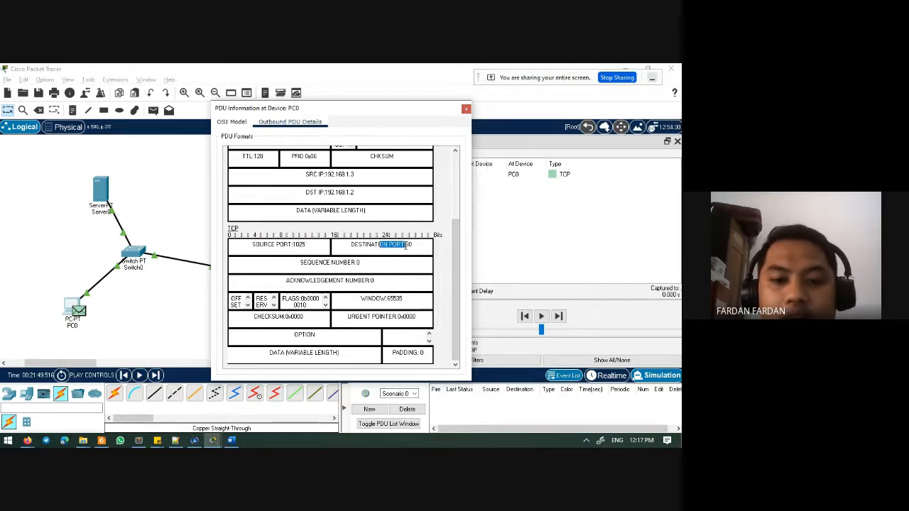
pyautogui.scroll(5, 406, 246)
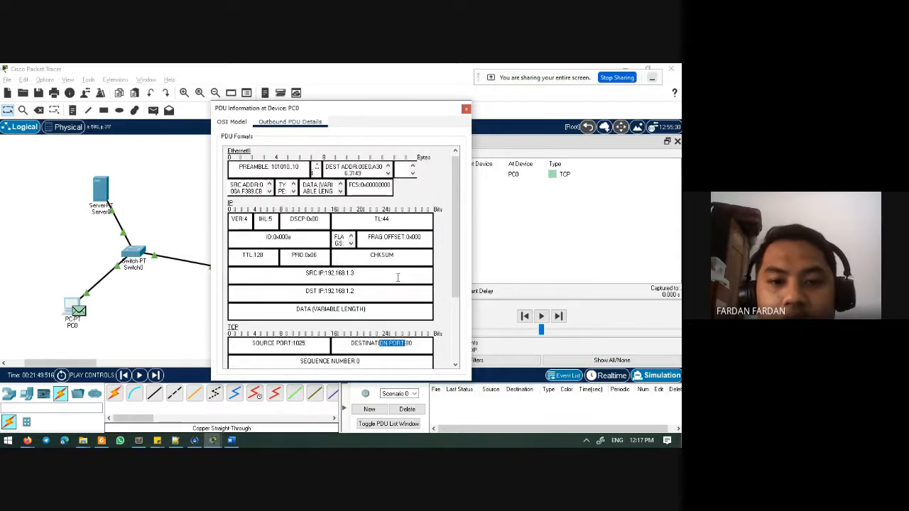
pyautogui.moveTo(324, 275); pyautogui.dragTo(360, 295)
pyautogui.scroll(1, 360, 295)
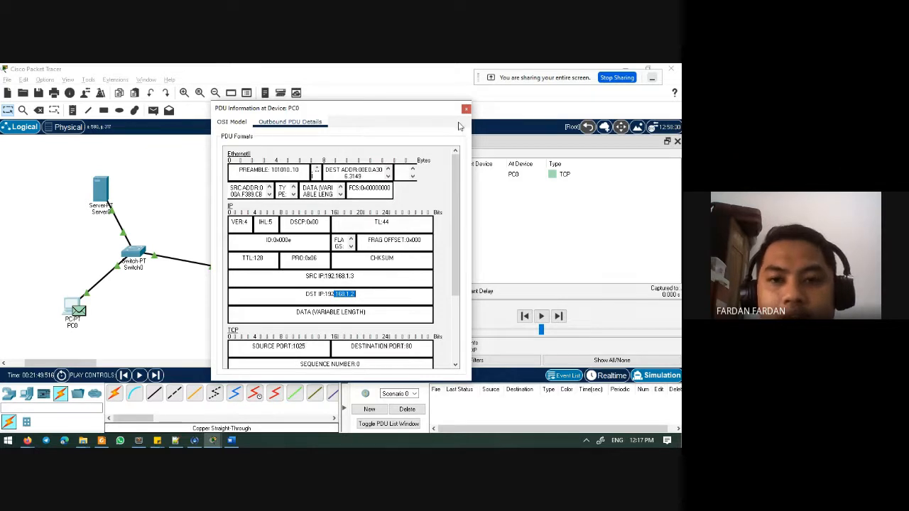
pyautogui.click(466, 110)
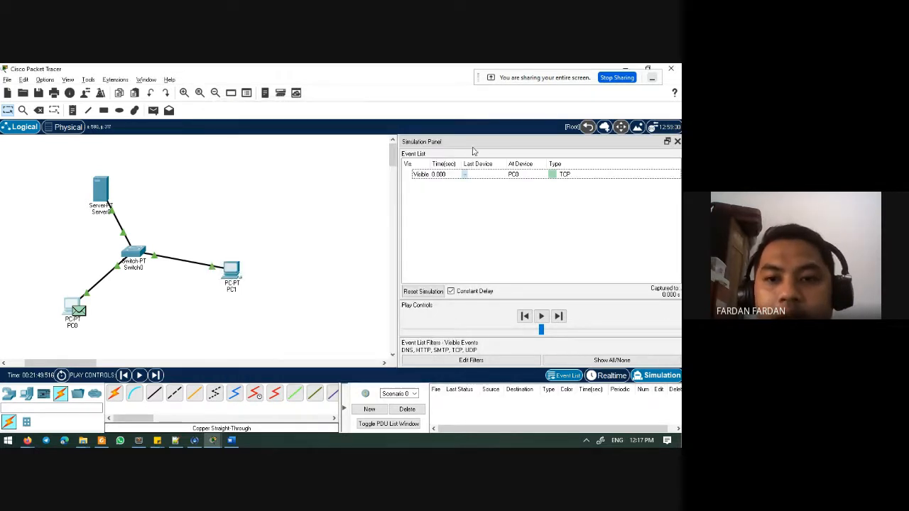
pyautogui.click(444, 177)
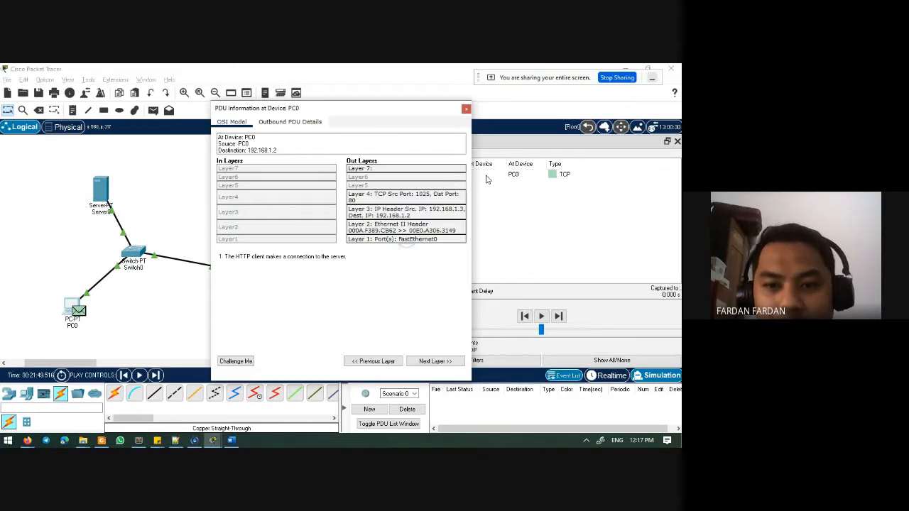
pyautogui.click(467, 110)
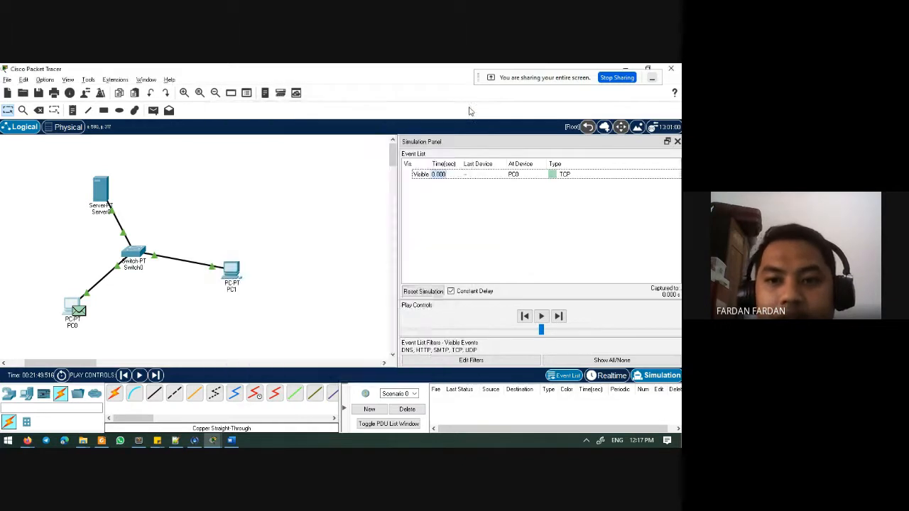
# - Advance the simulation one event to Switch0, examine the PDU information of its TCP event, and close it
pyautogui.click(558, 316)
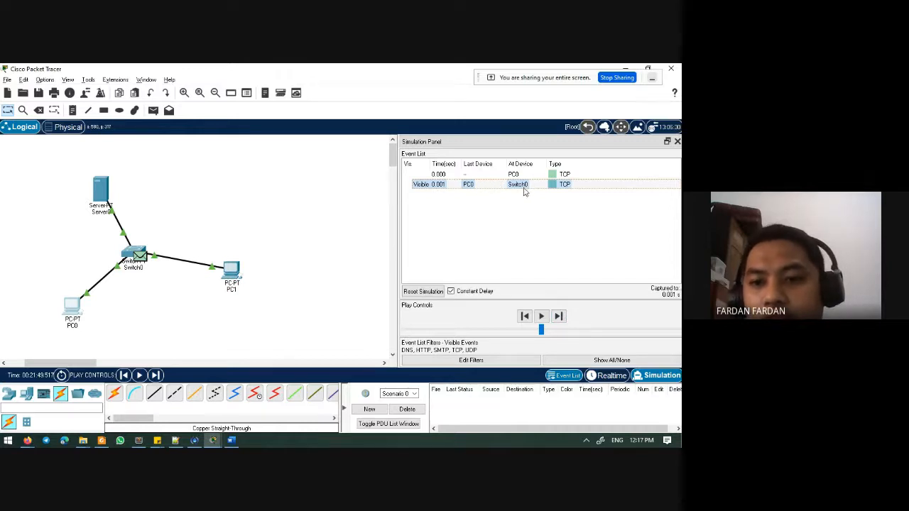
pyautogui.click(536, 186)
pyautogui.click(538, 187)
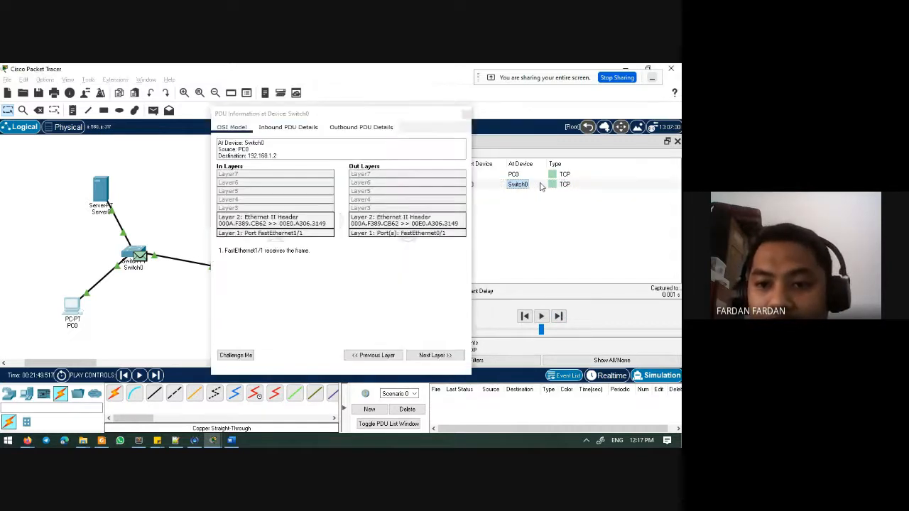
pyautogui.click(541, 187)
pyautogui.click(541, 187)
pyautogui.click(542, 187)
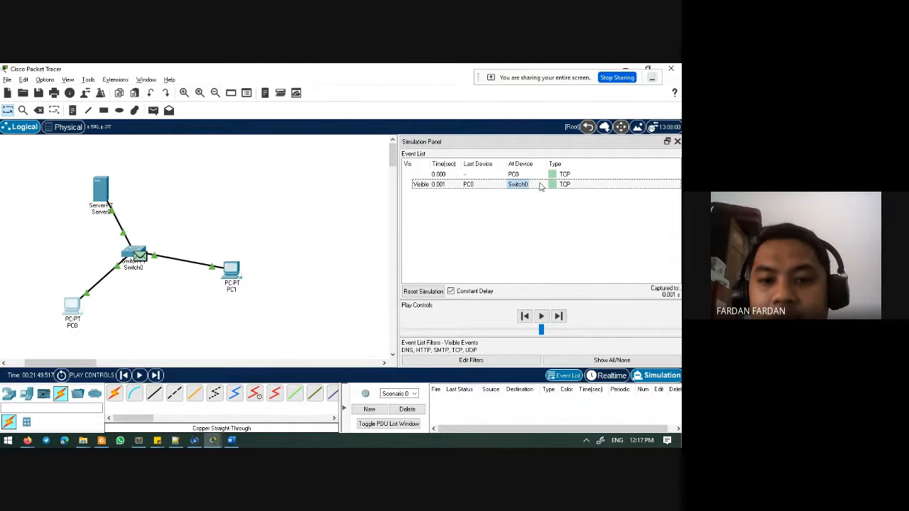
pyautogui.click(492, 187)
pyautogui.click(492, 187)
pyautogui.click(492, 187)
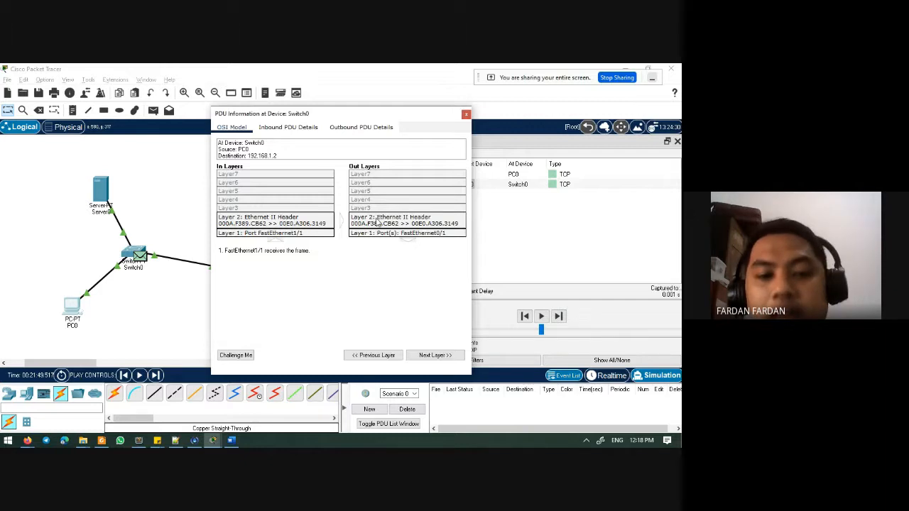
pyautogui.click(467, 114)
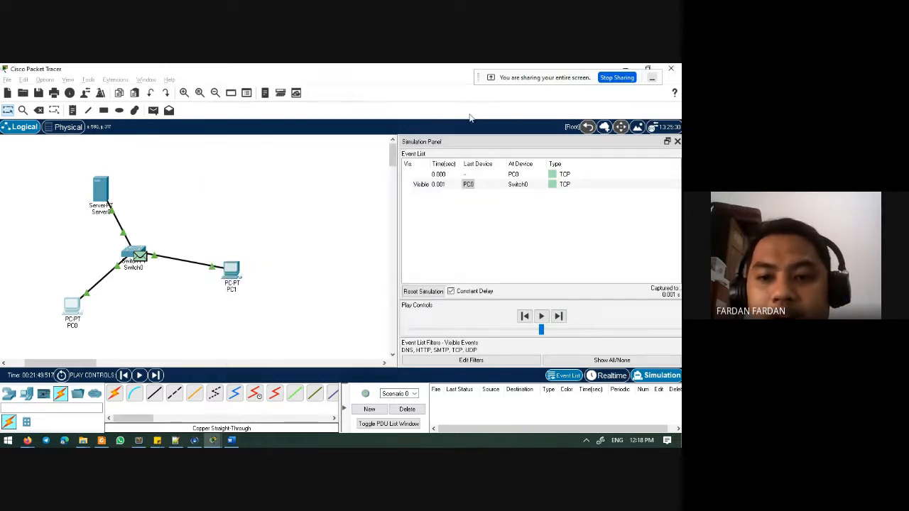
# - Advance the simulation one event to Server0 and examine the inbound Layer 3 and Layer 2 details of its TCP PDU
pyautogui.click(558, 317)
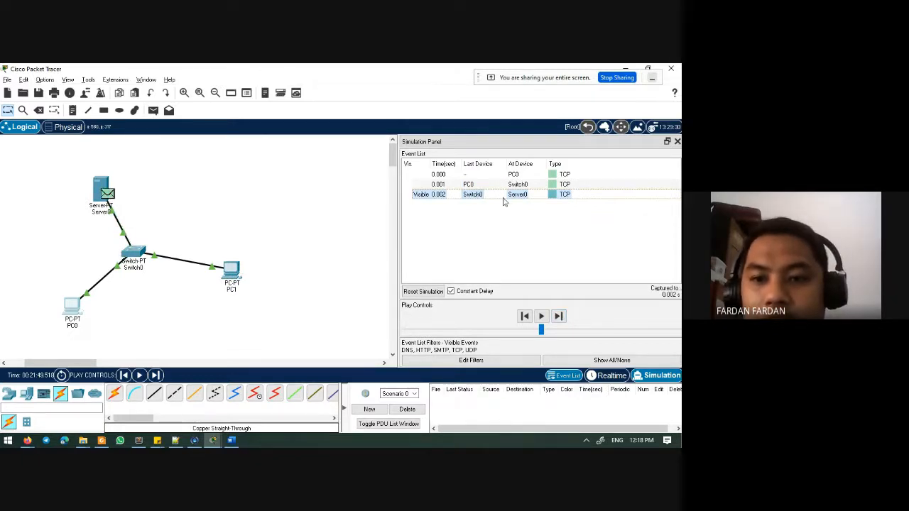
pyautogui.click(424, 194)
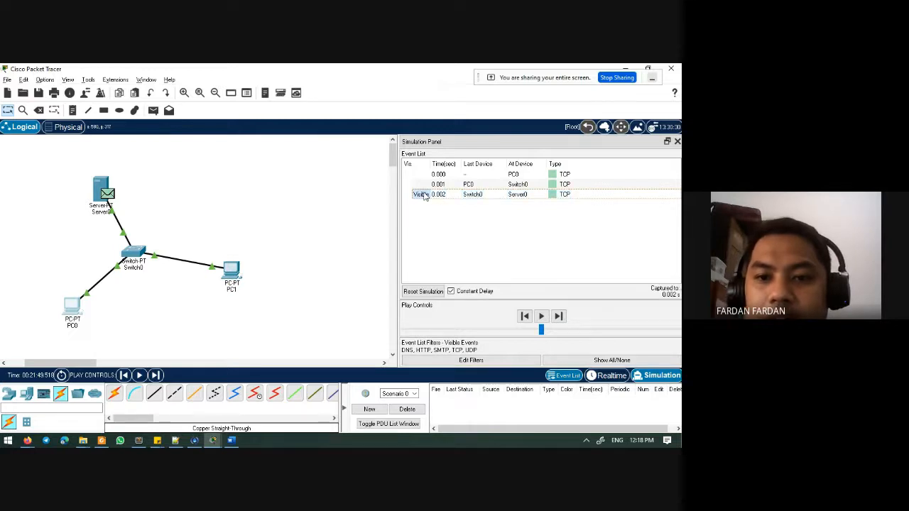
pyautogui.click(528, 198)
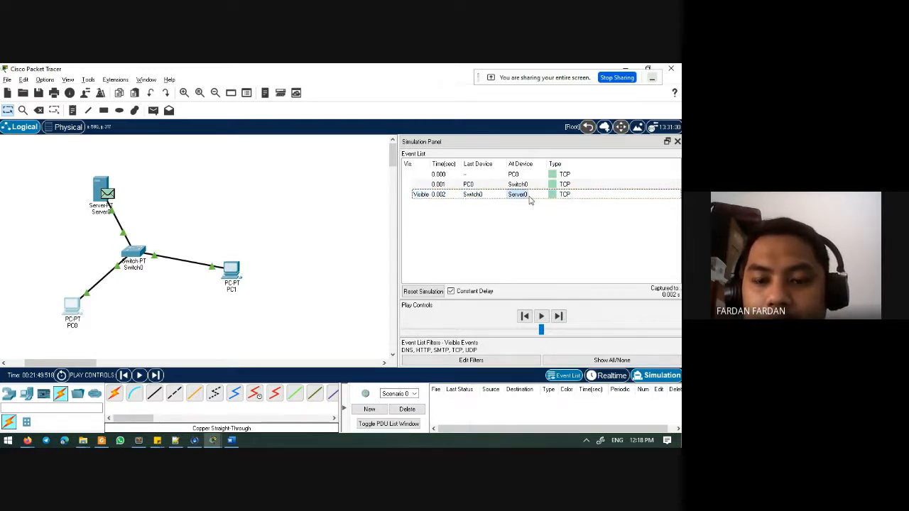
pyautogui.click(529, 197)
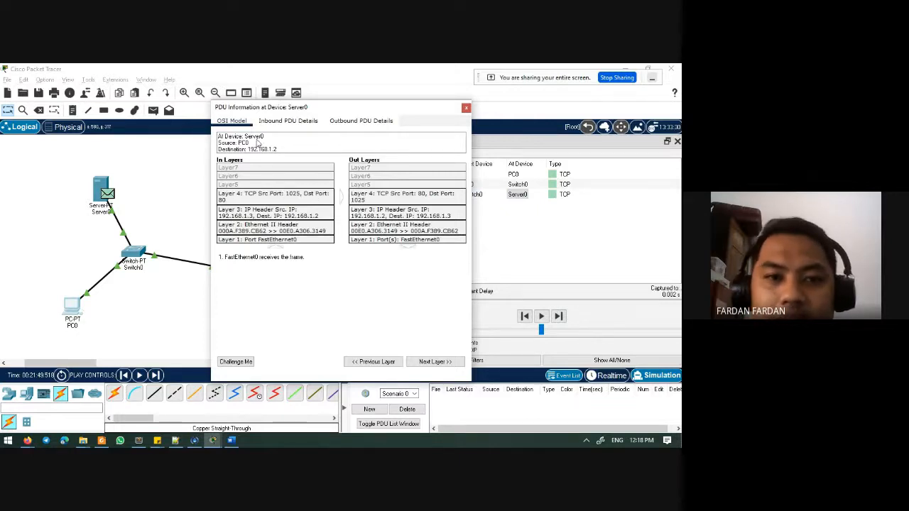
pyautogui.click(467, 108)
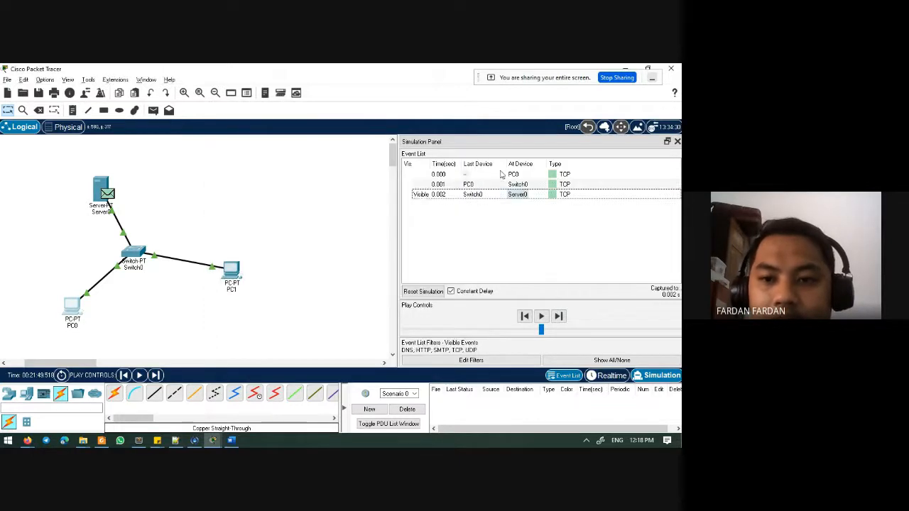
pyautogui.click(518, 196)
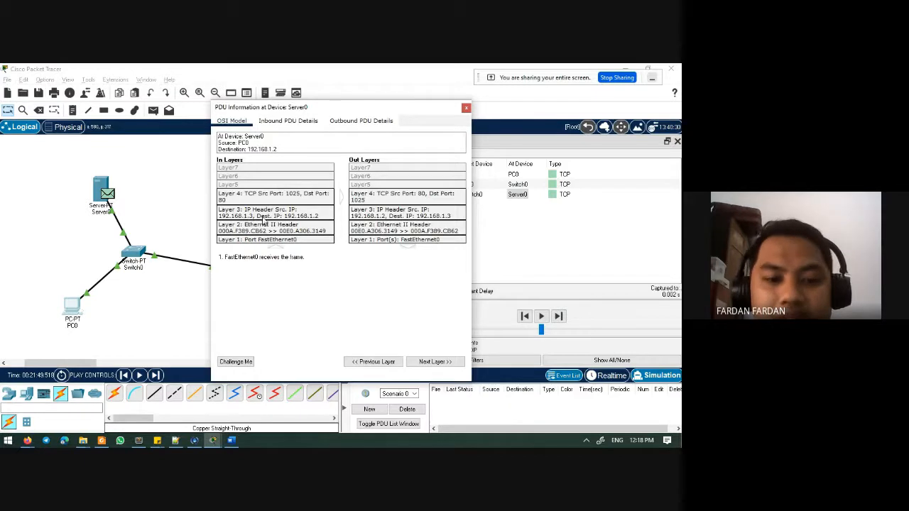
pyautogui.click(257, 218)
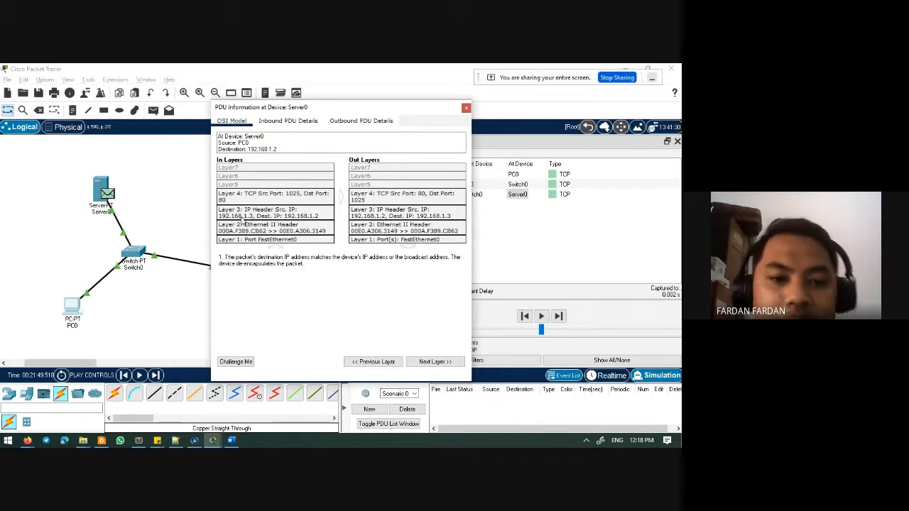
pyautogui.click(294, 232)
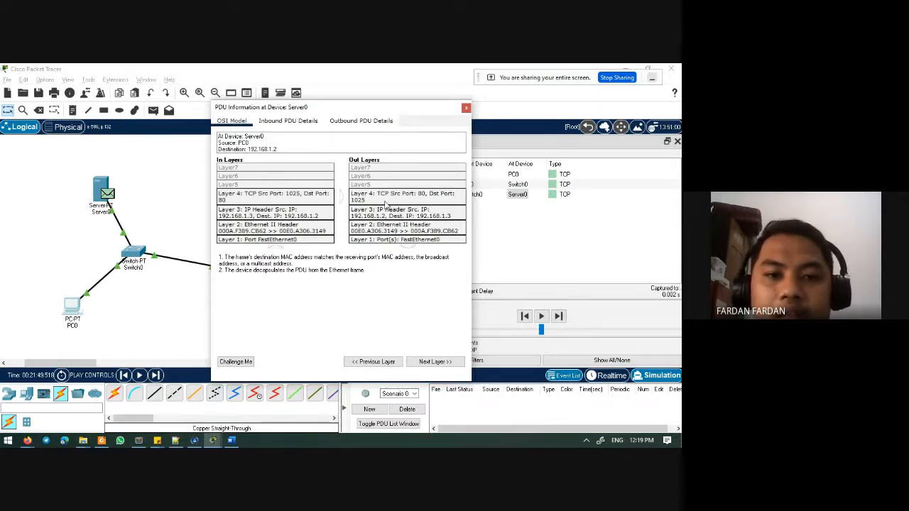
pyautogui.click(465, 108)
# - Advance the simulation two events and open the PDU information of PC0's first HTTP event
pyautogui.click(558, 316)
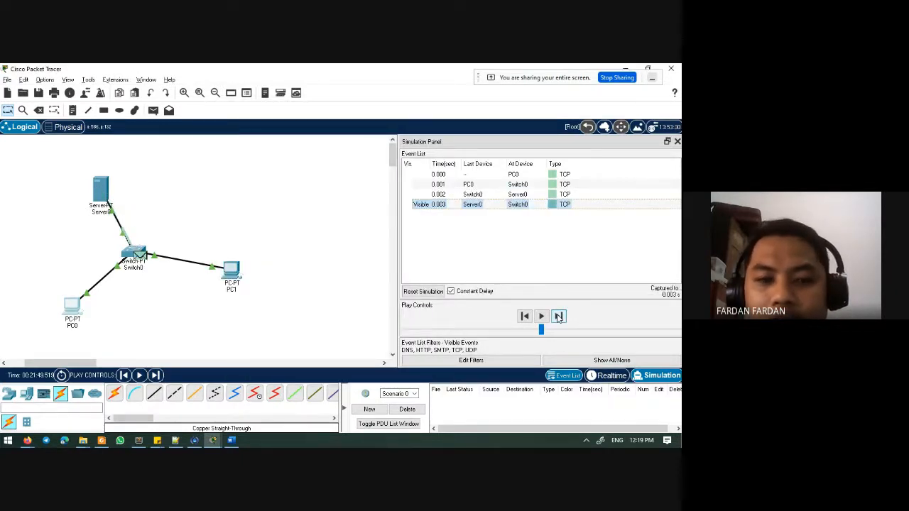
pyautogui.click(558, 316)
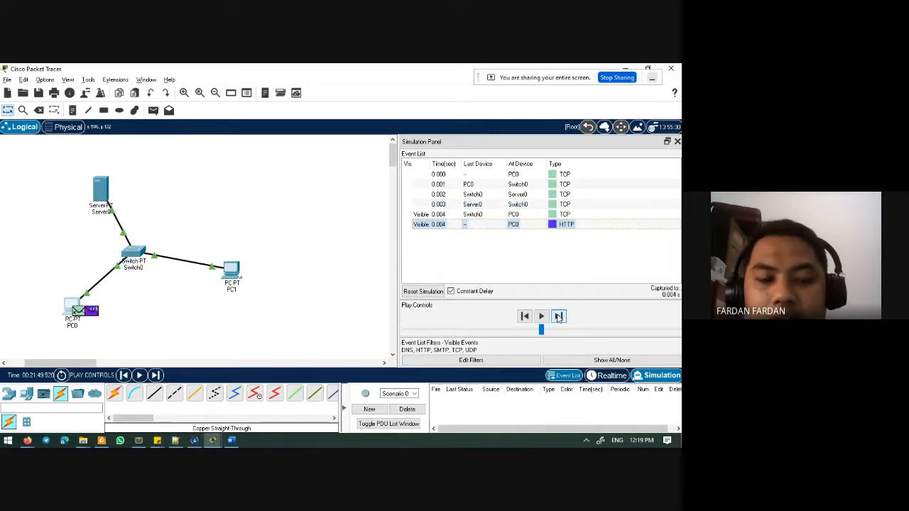
pyautogui.click(526, 226)
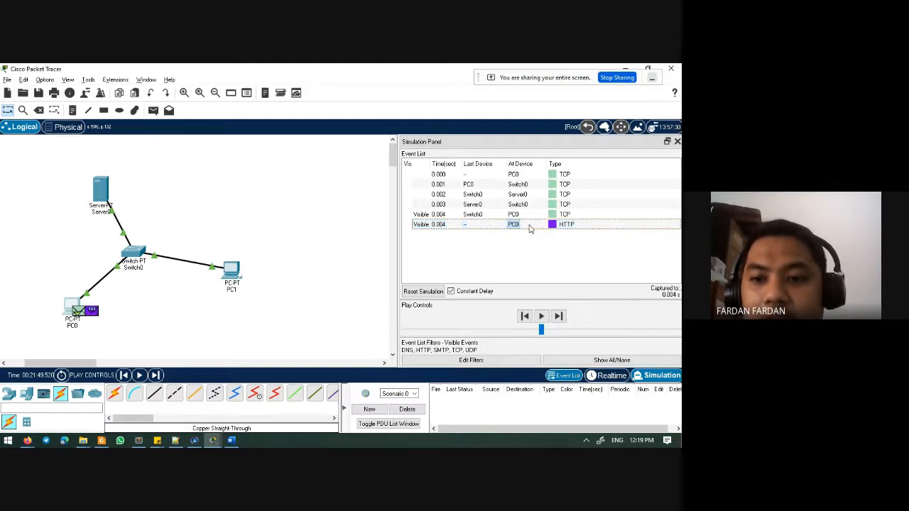
pyautogui.click(529, 228)
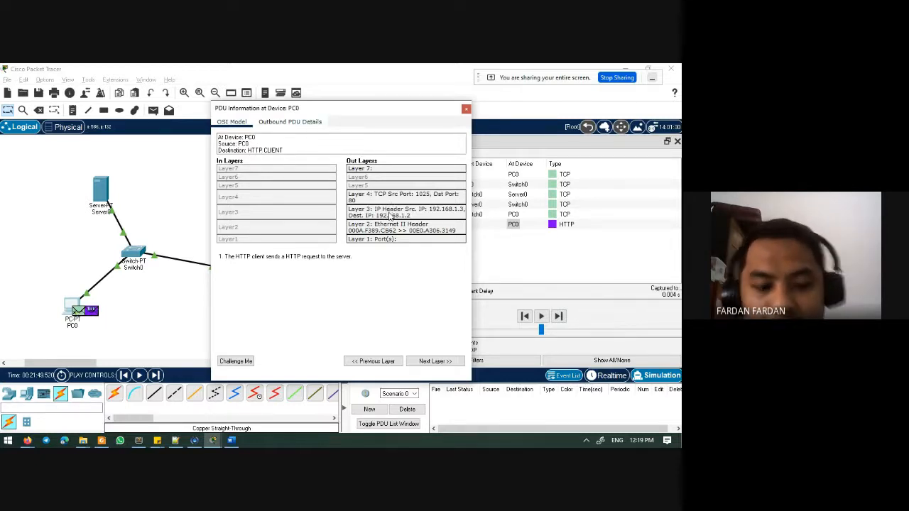
# - Check the page in PC0's Web Browser window and minimize that window again
pyautogui.hotkey('alt', 'Tab')
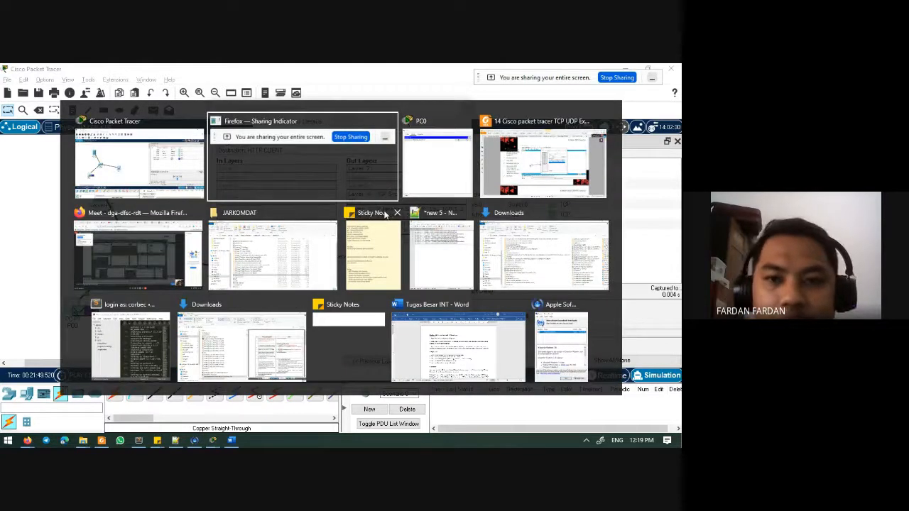
pyautogui.hotkey('alt', 'Tab')
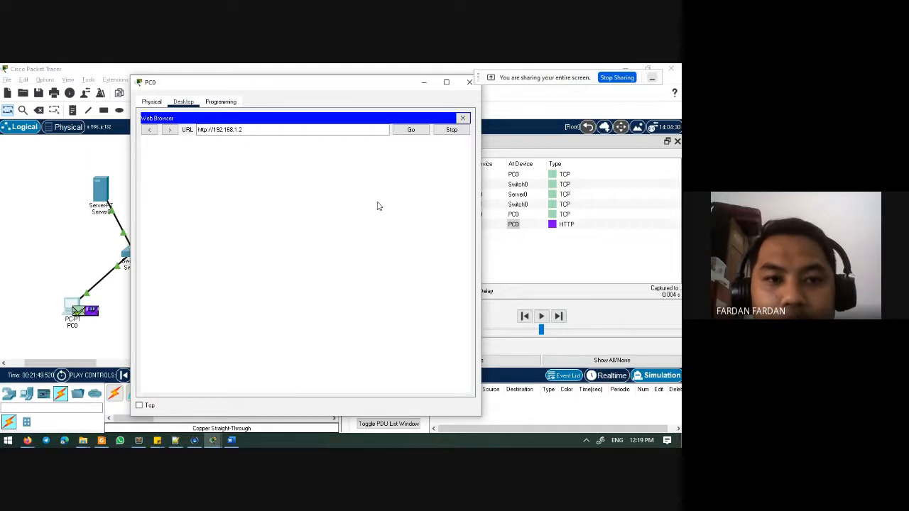
pyautogui.click(424, 85)
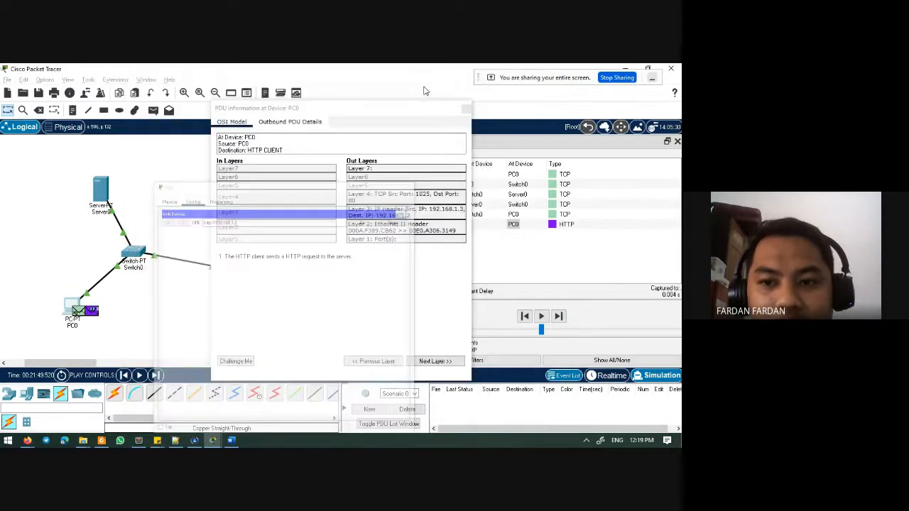
# - Examine the outbound PDU details of PC0's HTTP event, including the TCP header and HTTP request, and close the PDU information
pyautogui.click(283, 124)
pyautogui.scroll(-5, 327, 227)
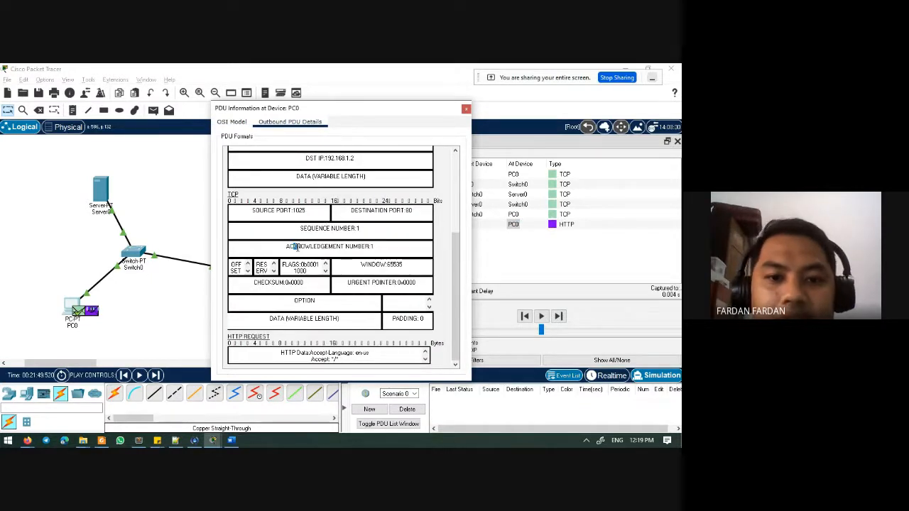
pyautogui.moveTo(294, 247); pyautogui.dragTo(325, 246)
pyautogui.scroll(4, 417, 162)
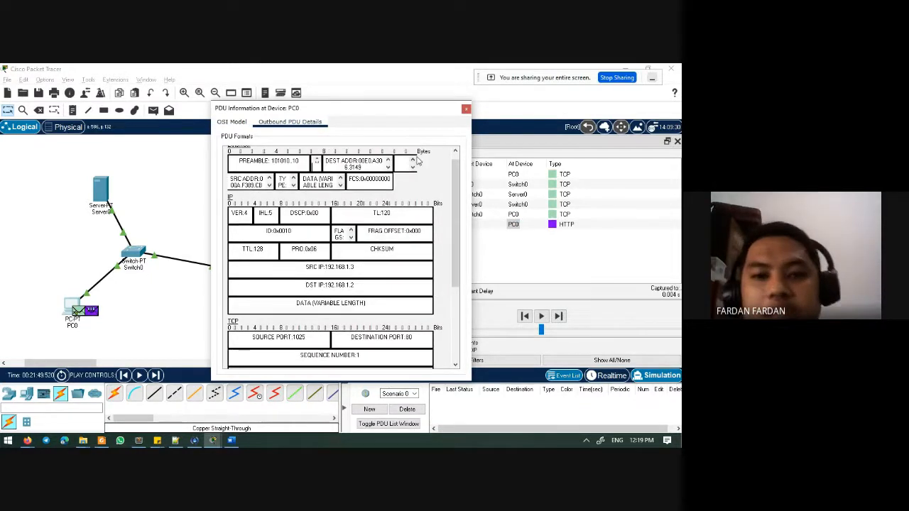
pyautogui.click(232, 126)
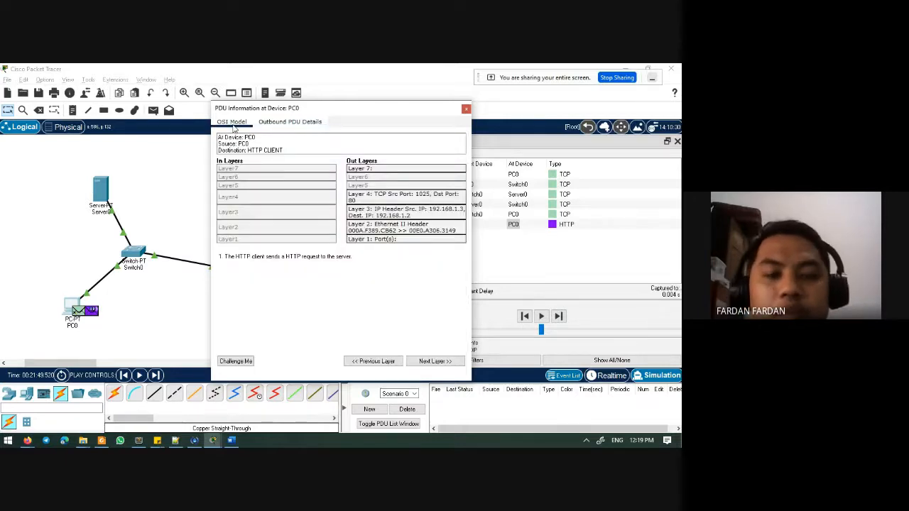
pyautogui.click(465, 111)
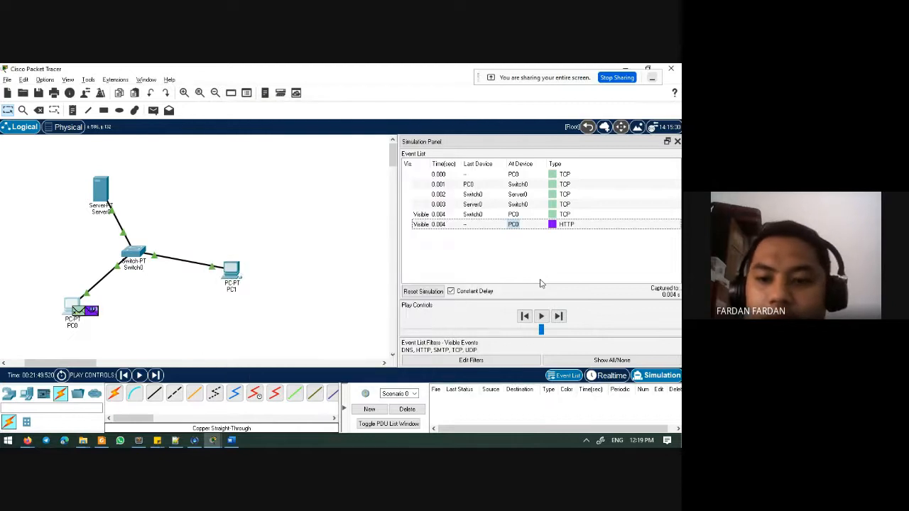
# - Advance the simulation two more events and open the PDU information of the newest TCP event at Server0
pyautogui.click(561, 319)
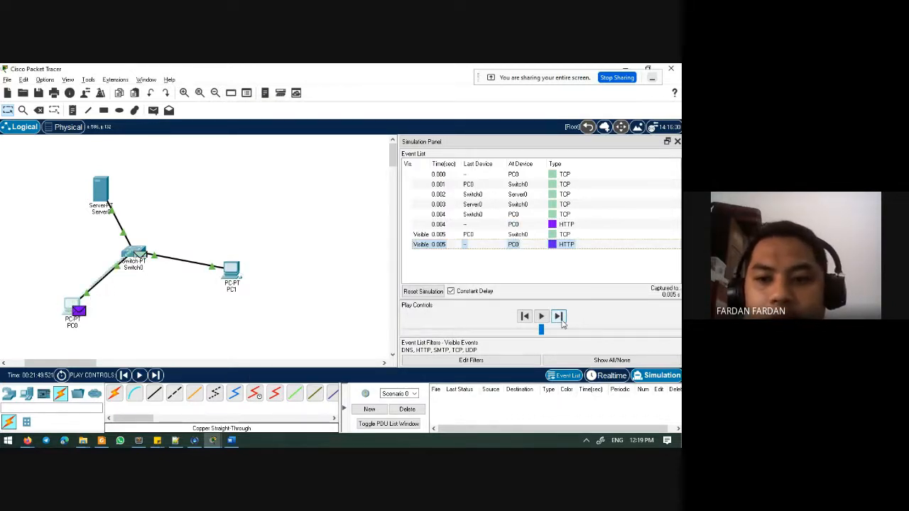
pyautogui.click(559, 317)
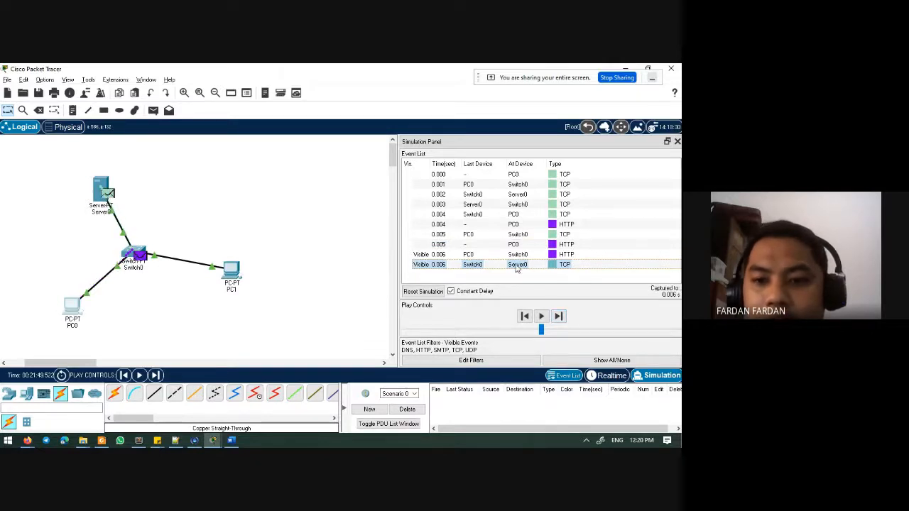
pyautogui.click(476, 265)
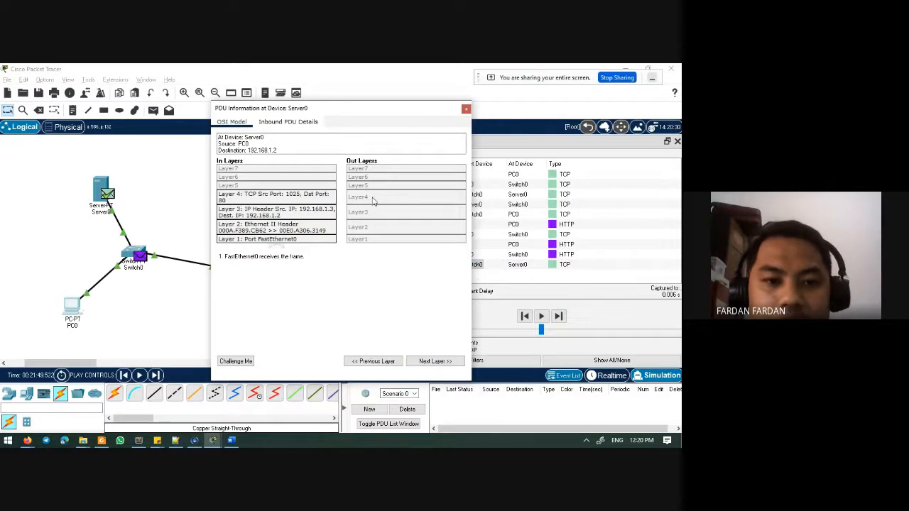
# - Close Server0's PDU information and examine the inbound PDU details of the newest HTTP event at Switch0
pyautogui.click(466, 108)
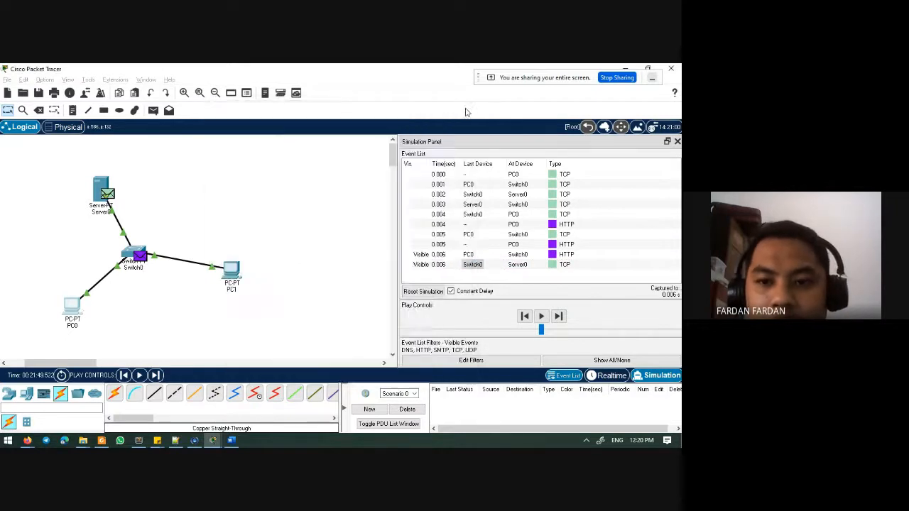
pyautogui.click(469, 256)
pyautogui.doubleClick(469, 257)
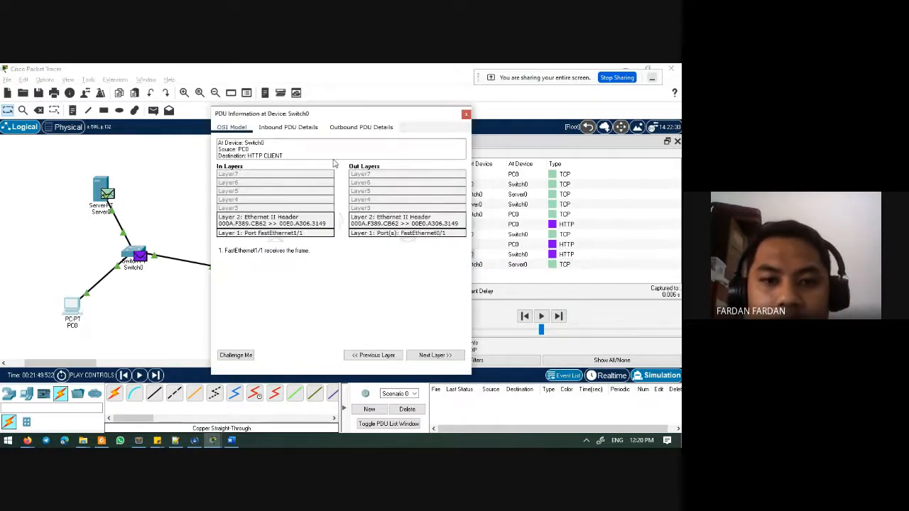
pyautogui.click(285, 128)
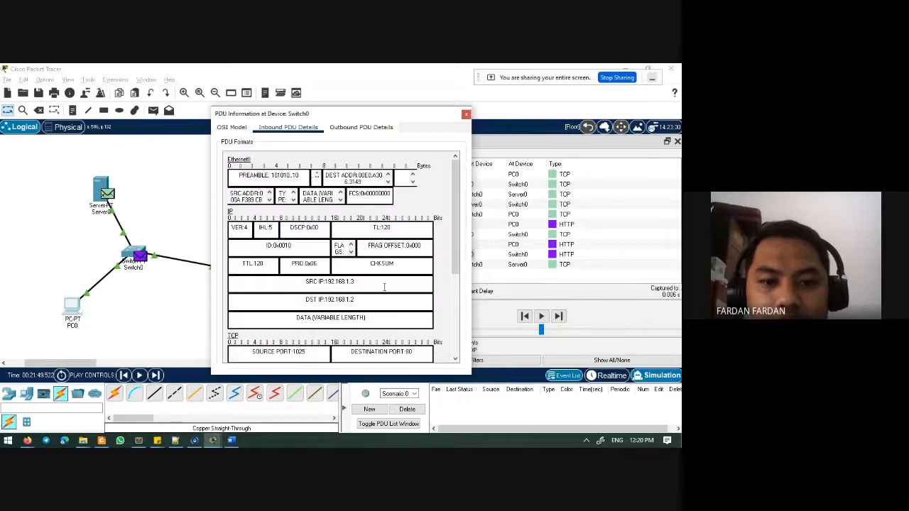
pyautogui.scroll(-3, 384, 287)
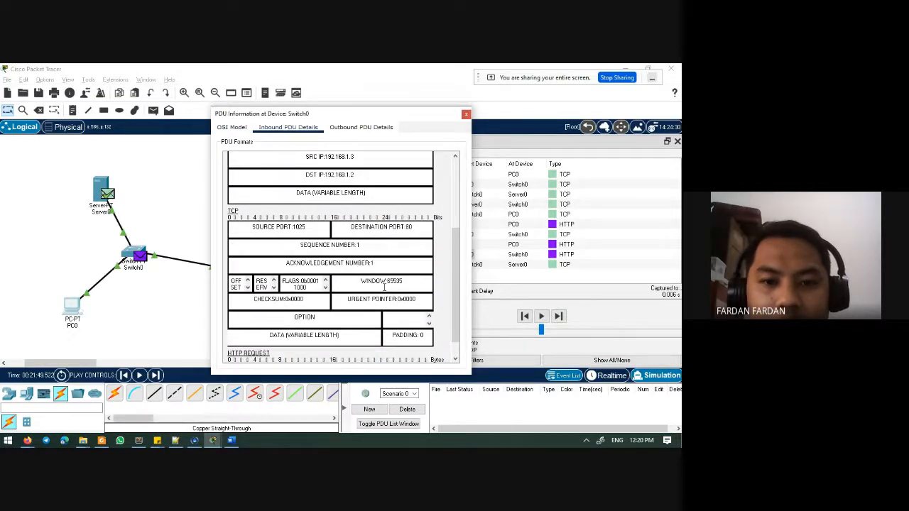
# - Examine the outbound PDU details of Switch0's HTTP event, including its IP and TCP headers
pyautogui.click(361, 127)
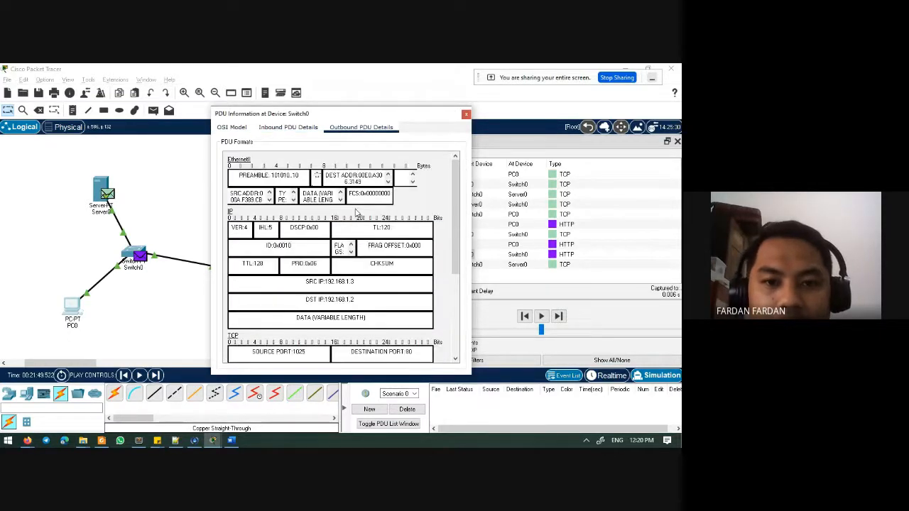
pyautogui.scroll(-1, 344, 248)
pyautogui.scroll(-1, 344, 250)
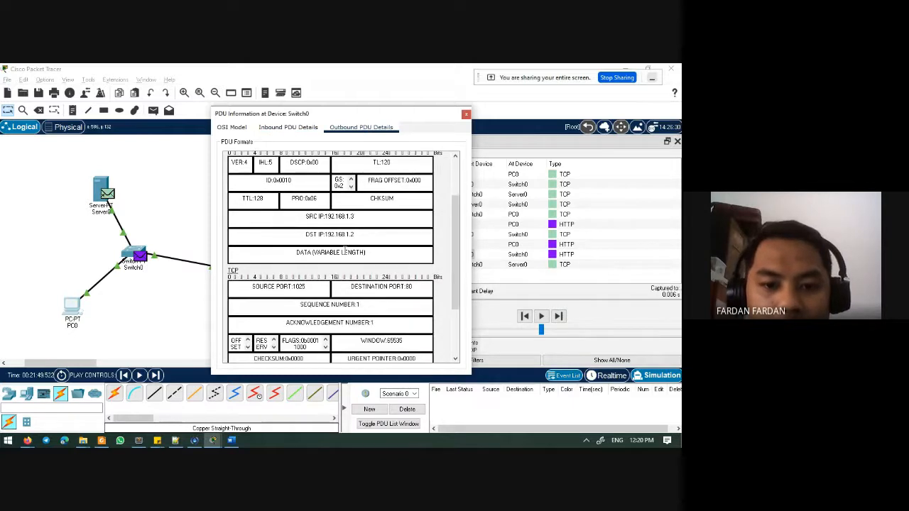
pyautogui.scroll(1, 345, 250)
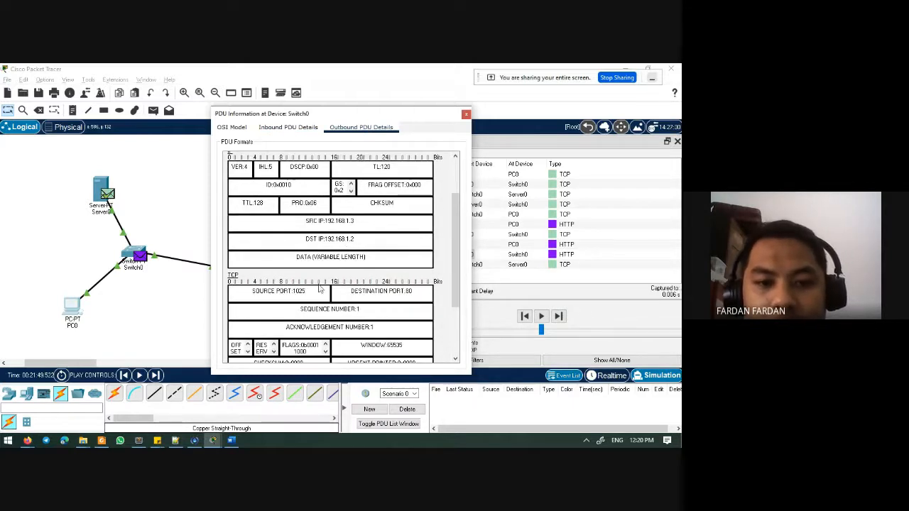
pyautogui.scroll(1, 319, 289)
pyautogui.scroll(1, 319, 289)
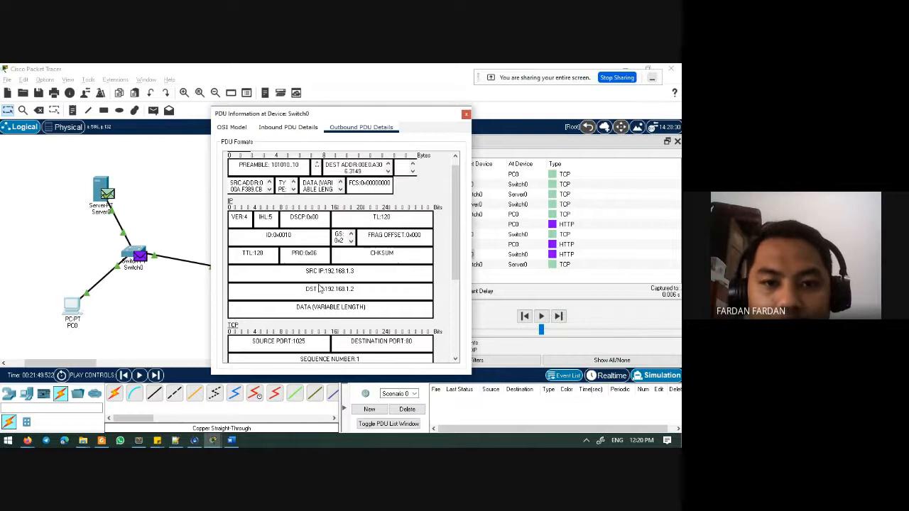
# - Review the source IP, destination IP and source MAC address in Switch0's inbound PDU details, recheck the outbound details, and close the PDU information
pyautogui.click(295, 127)
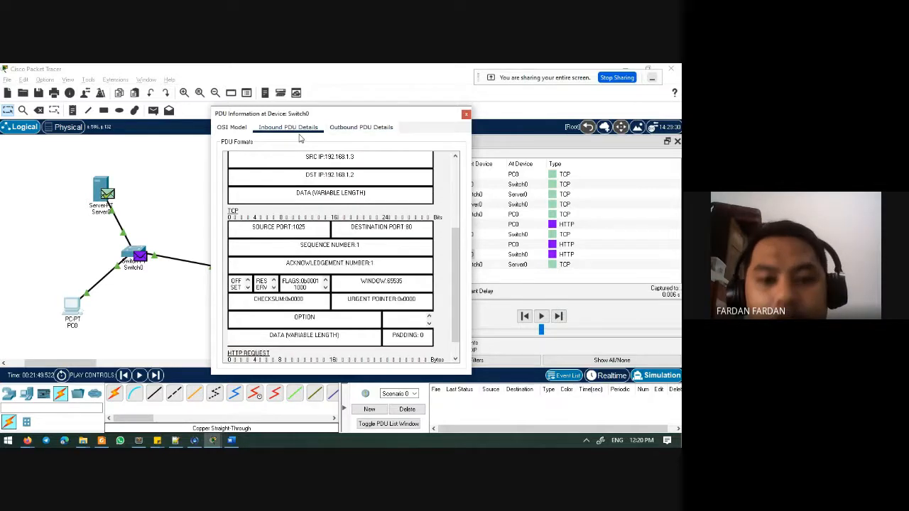
pyautogui.scroll(3, 362, 254)
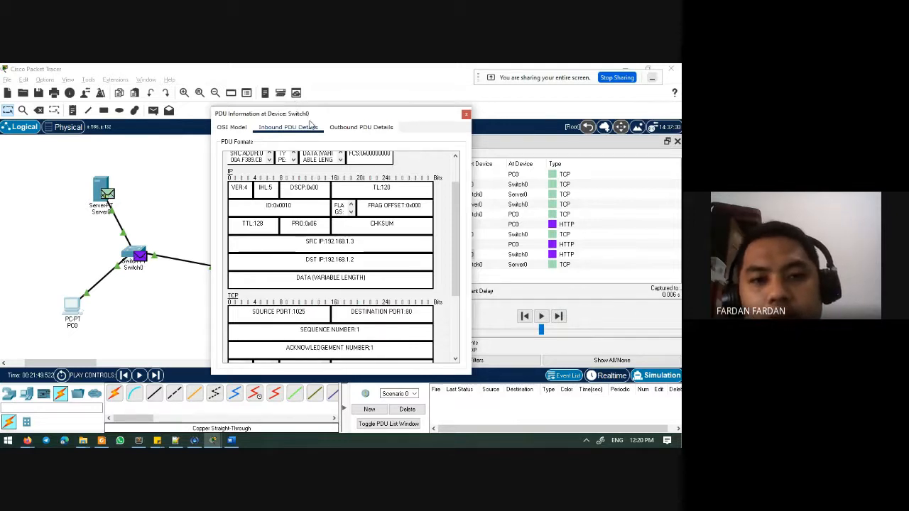
pyautogui.scroll(2, 321, 205)
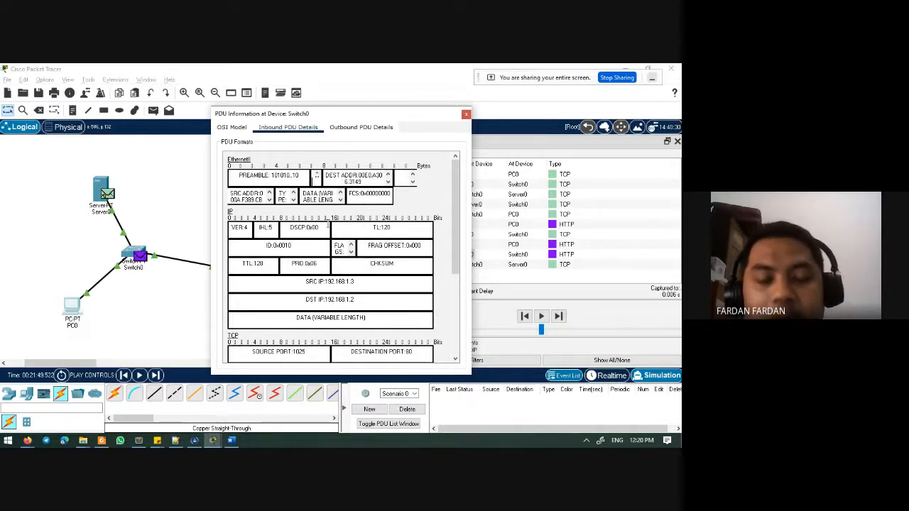
pyautogui.moveTo(328, 282); pyautogui.dragTo(369, 282)
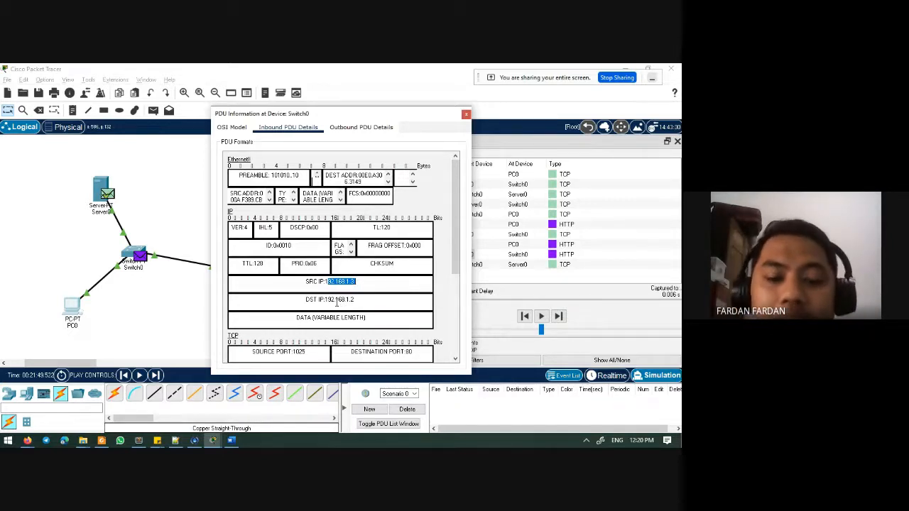
pyautogui.moveTo(336, 299); pyautogui.dragTo(359, 304)
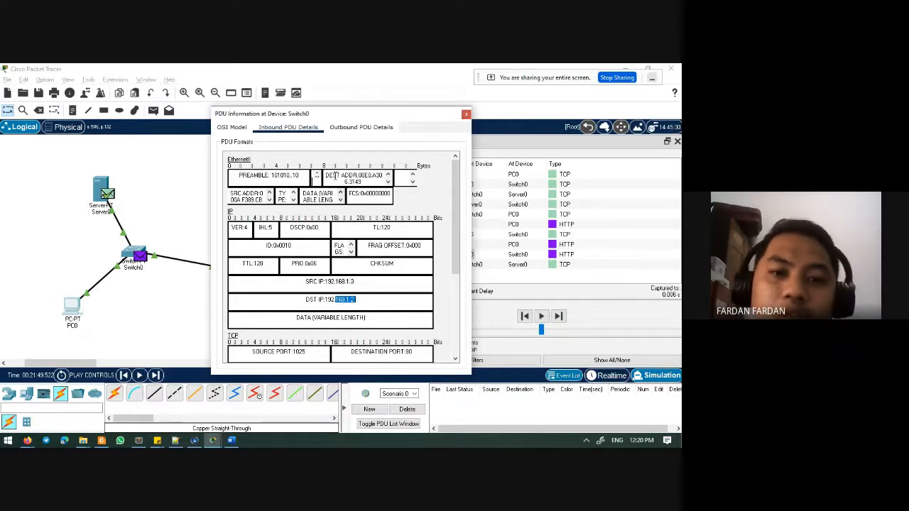
pyautogui.scroll(-5, 331, 286)
pyautogui.scroll(5, 331, 287)
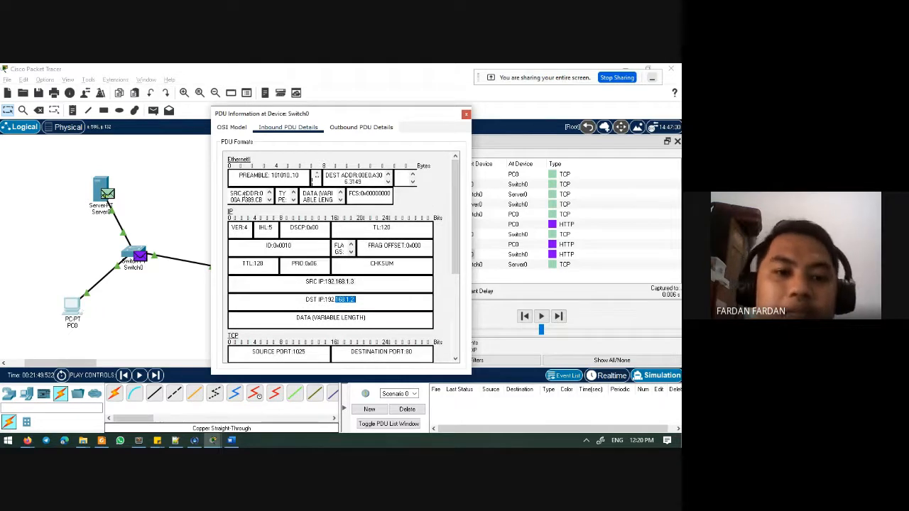
pyautogui.moveTo(231, 192); pyautogui.dragTo(267, 206)
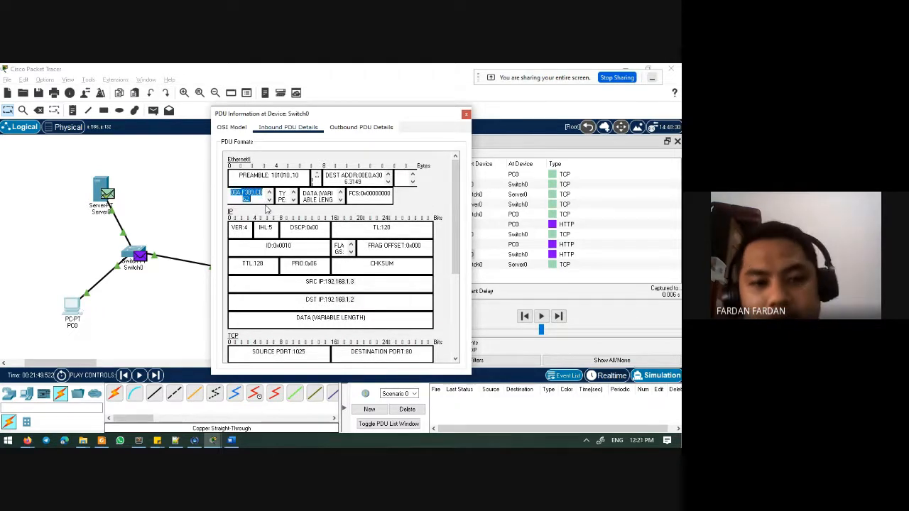
pyautogui.click(351, 129)
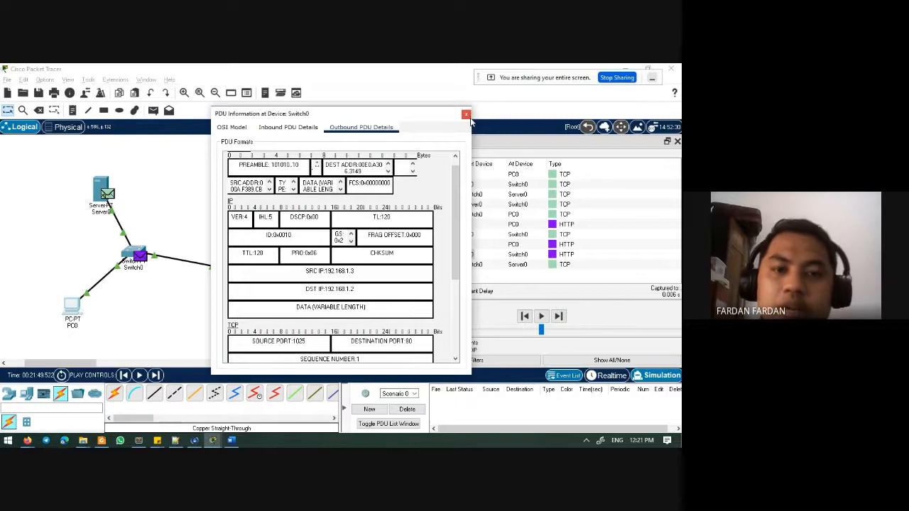
pyautogui.click(466, 115)
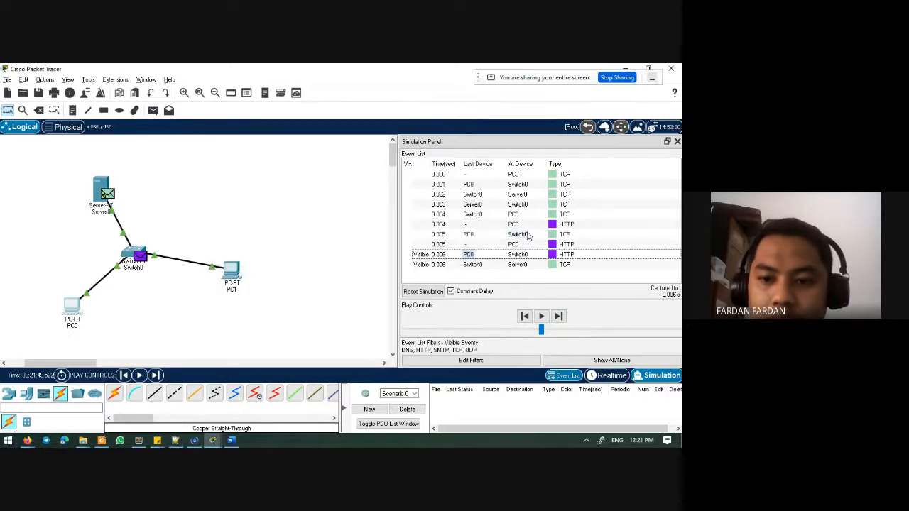
# - Advance the simulation three events, checking PC0's Web Browser window before the last one
pyautogui.click(558, 319)
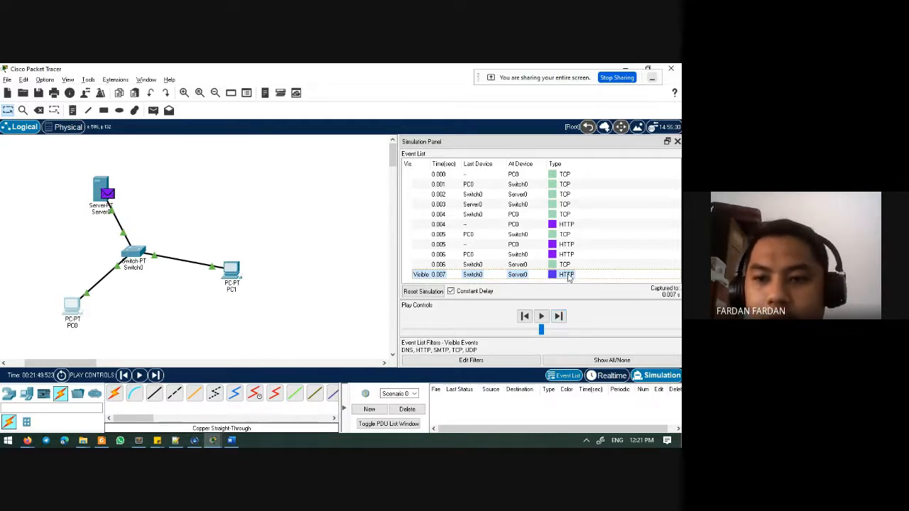
pyautogui.click(558, 319)
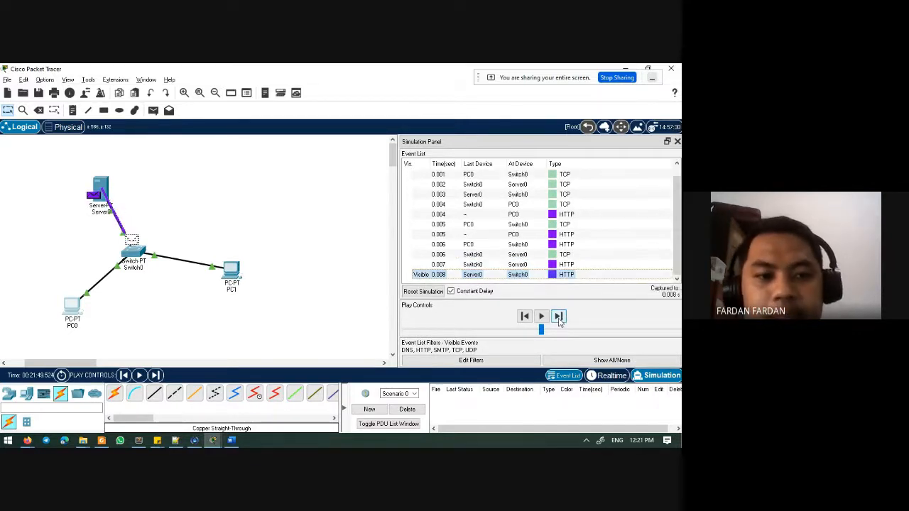
pyautogui.hotkey('alt', 'Tab')
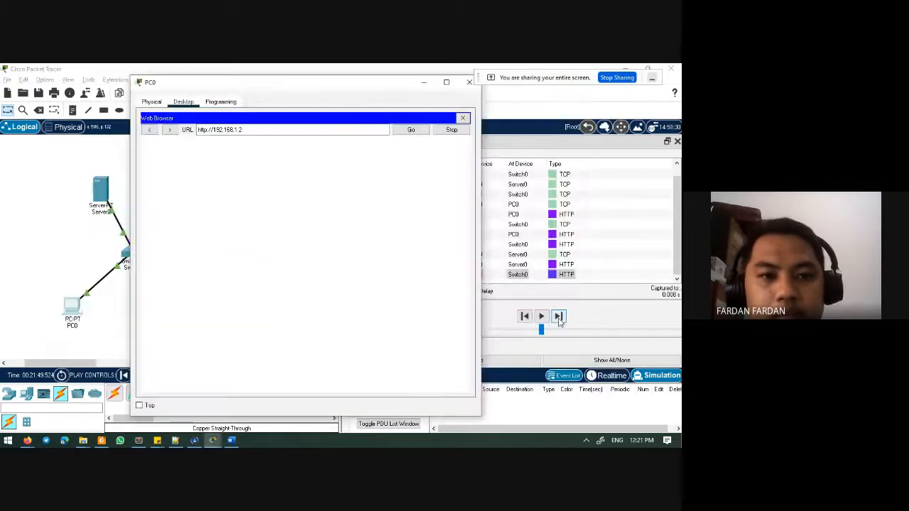
pyautogui.click(559, 320)
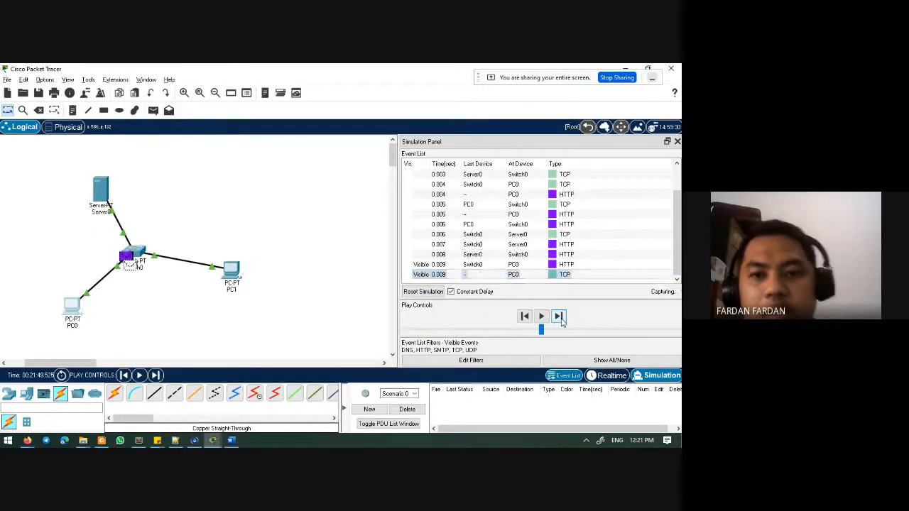
# - Bring up PC0's Web Browser window, highlight the page content, and minimize the window again
pyautogui.hotkey('alt', 'Tab')
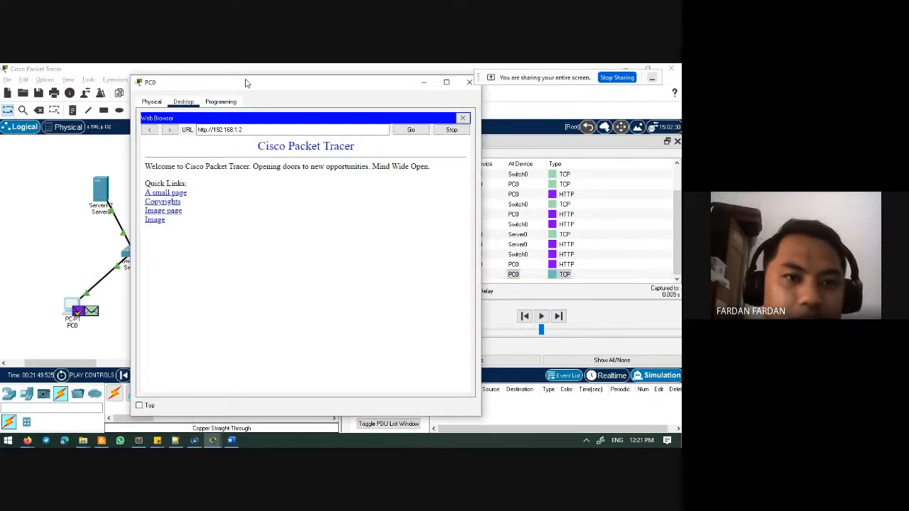
pyautogui.moveTo(246, 83); pyautogui.dragTo(341, 85)
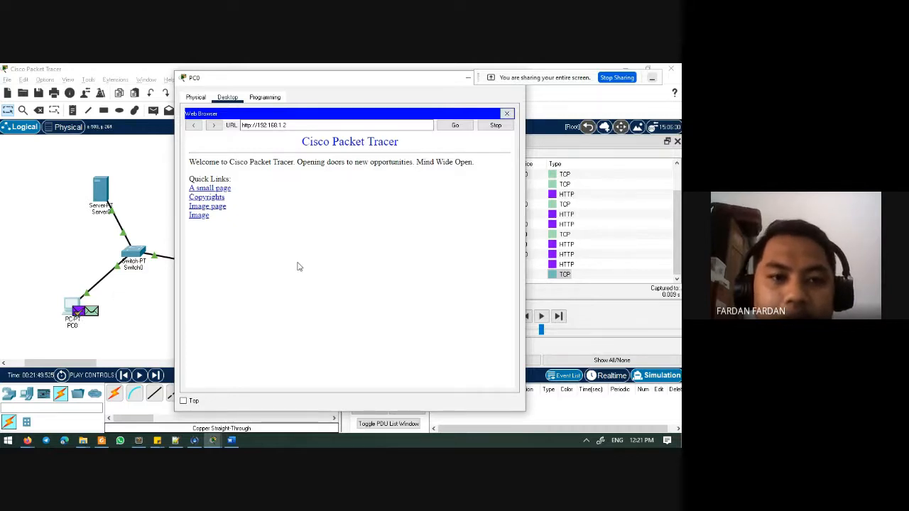
pyautogui.moveTo(299, 266); pyautogui.dragTo(189, 162)
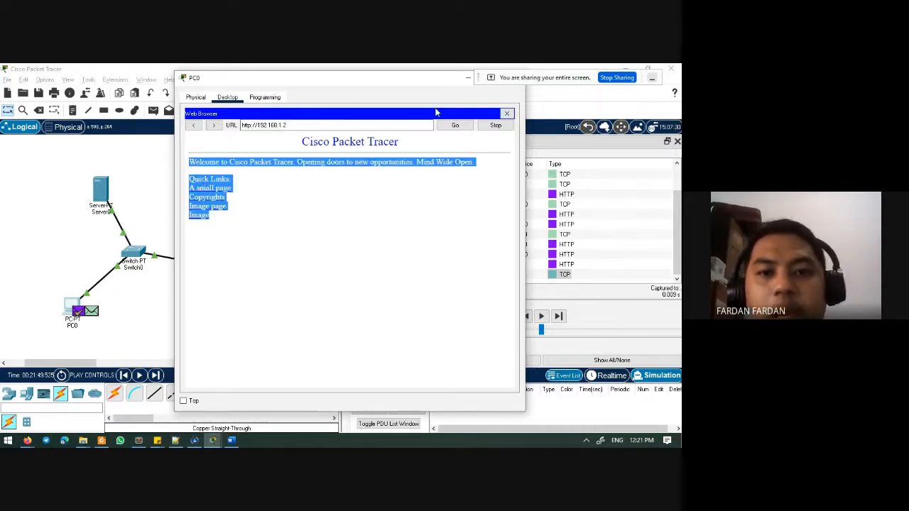
pyautogui.click(466, 81)
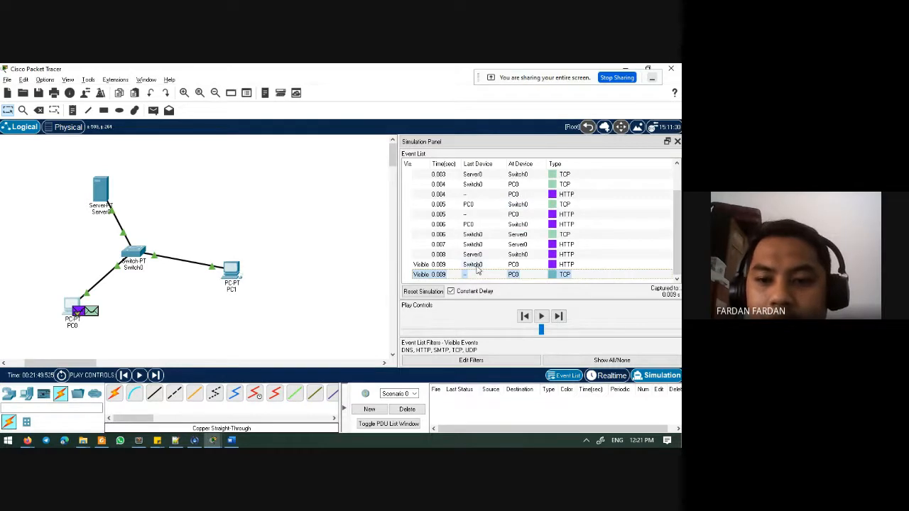
# - Examine the PDU information of PC0's newest HTTP event, including the inbound Layer 3 description, and close it
pyautogui.click(562, 266)
pyautogui.click(463, 272)
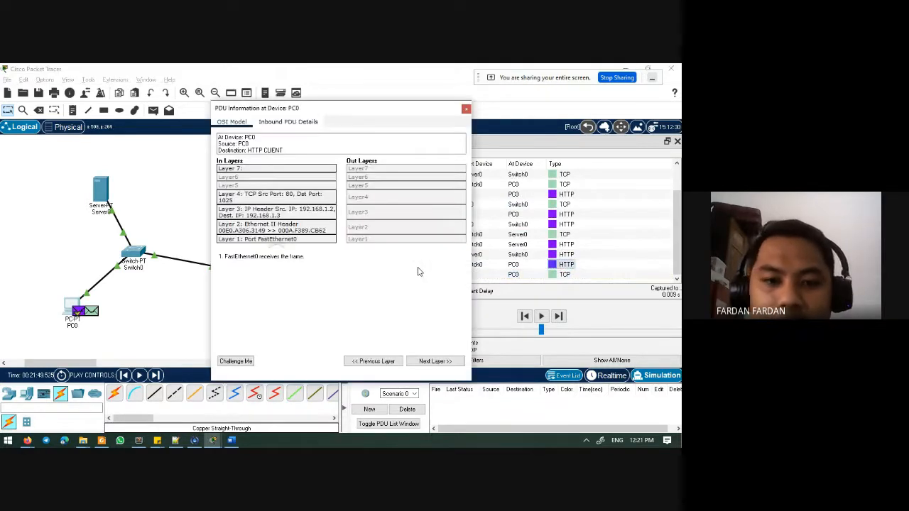
pyautogui.click(286, 124)
pyautogui.click(466, 109)
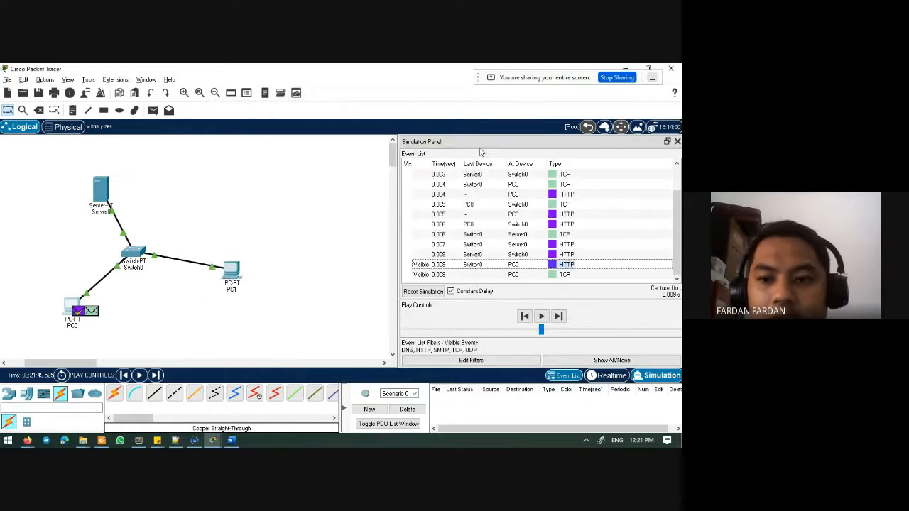
pyautogui.click(474, 265)
pyautogui.click(476, 269)
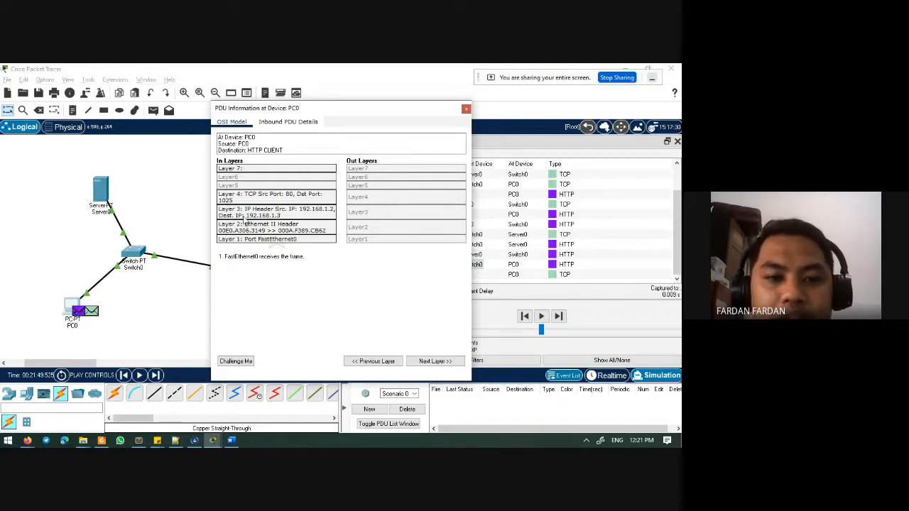
pyautogui.click(268, 216)
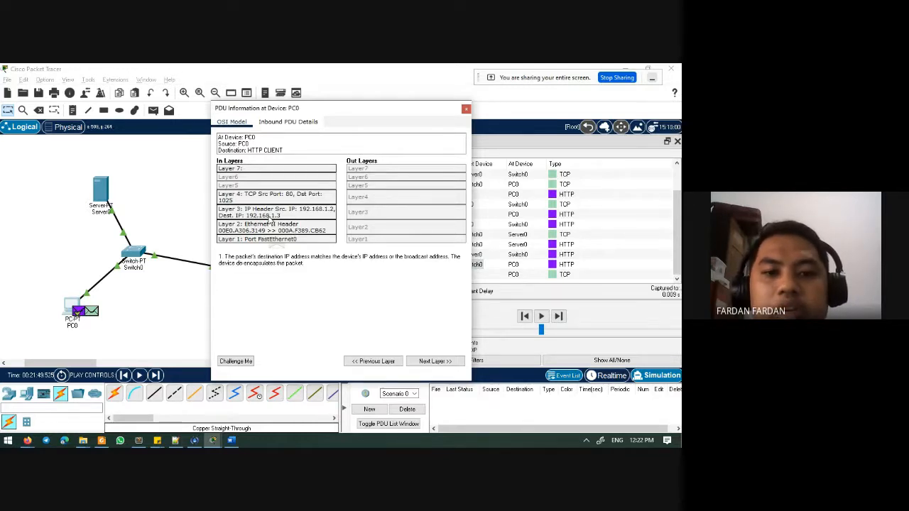
pyautogui.click(466, 109)
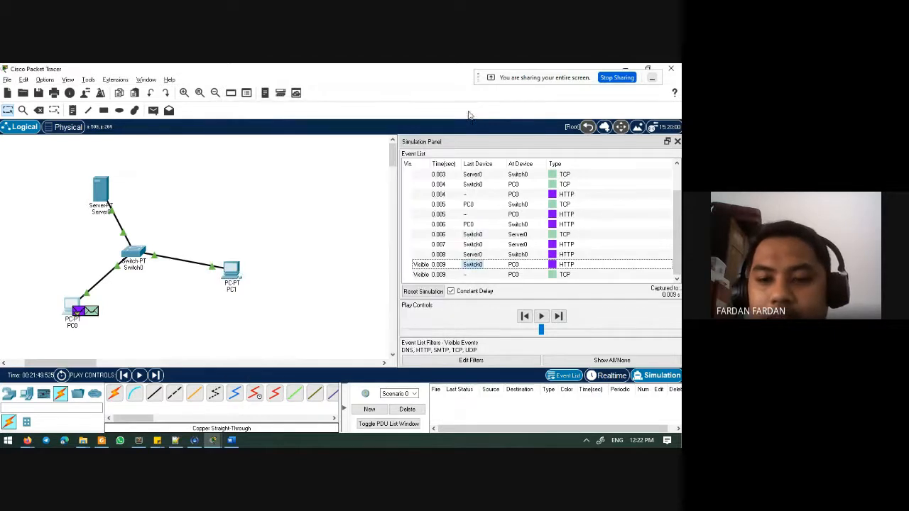
# - Examine the OSI model and outbound PDU details of PC0's newest TCP event, and close the PDU information
pyautogui.click(467, 275)
pyautogui.click(558, 276)
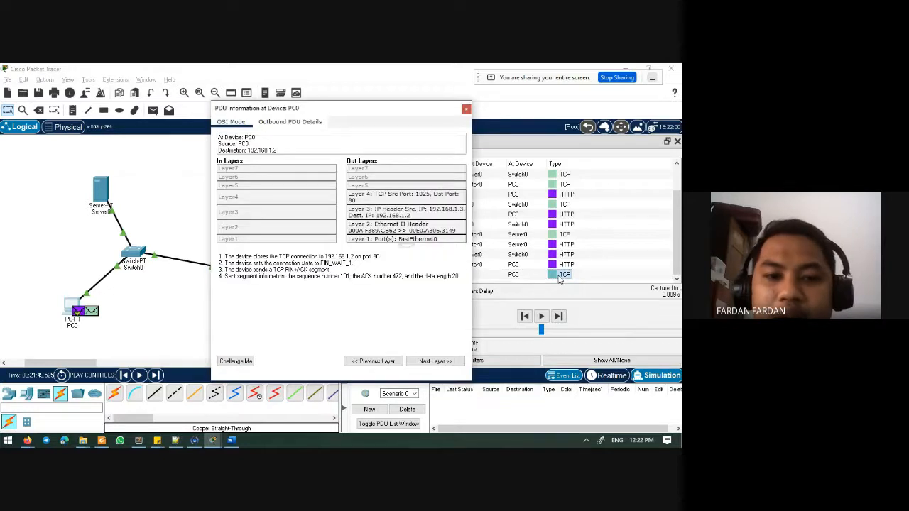
pyautogui.click(290, 122)
pyautogui.scroll(-5, 344, 267)
pyautogui.scroll(5, 344, 267)
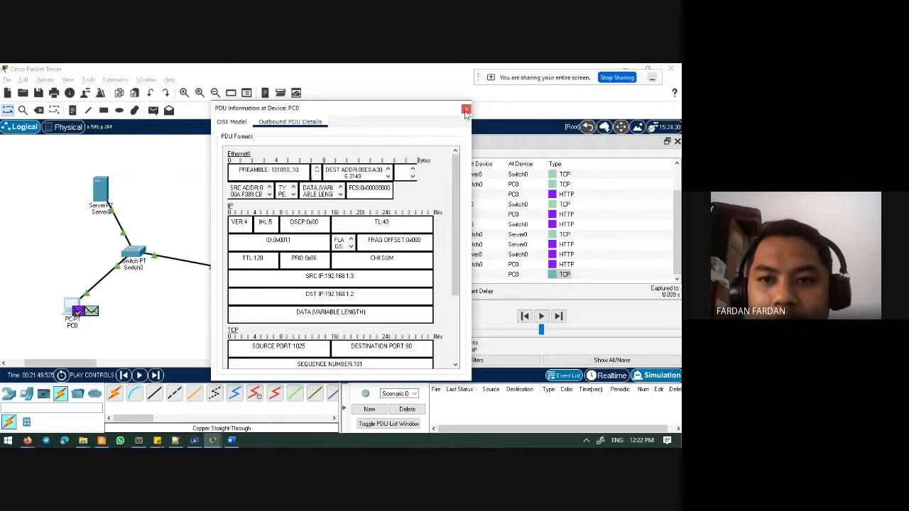
pyautogui.click(465, 110)
# - Reopen PC0's newest HTTP event and examine the TCP header and HTTP response in its inbound PDU details
pyautogui.click(513, 265)
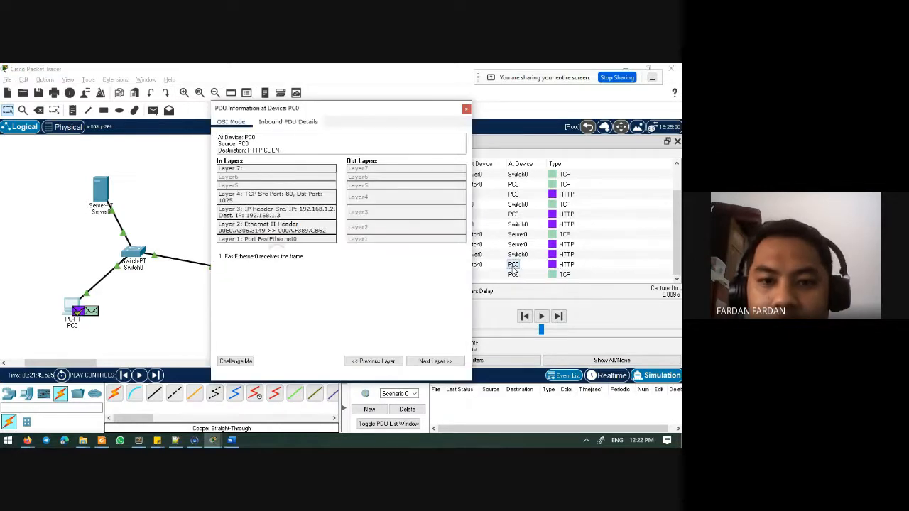
pyautogui.click(288, 121)
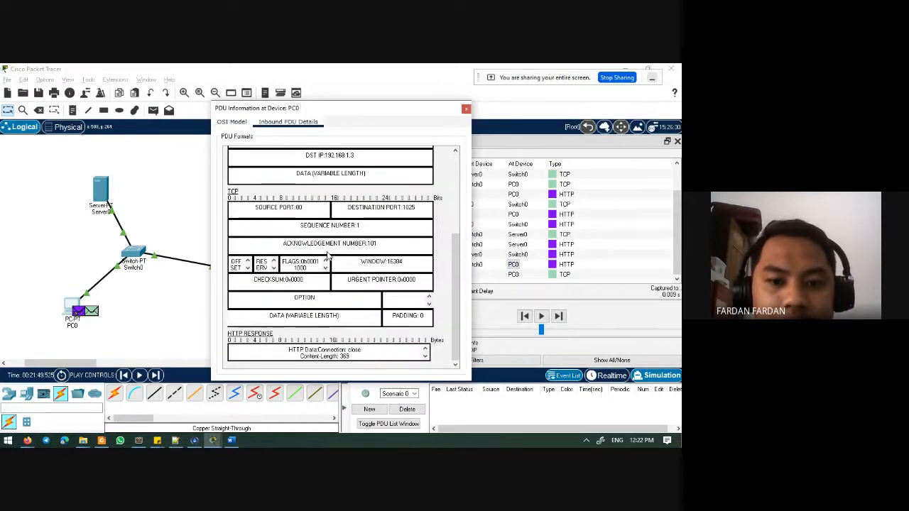
pyautogui.scroll(-5, 326, 245)
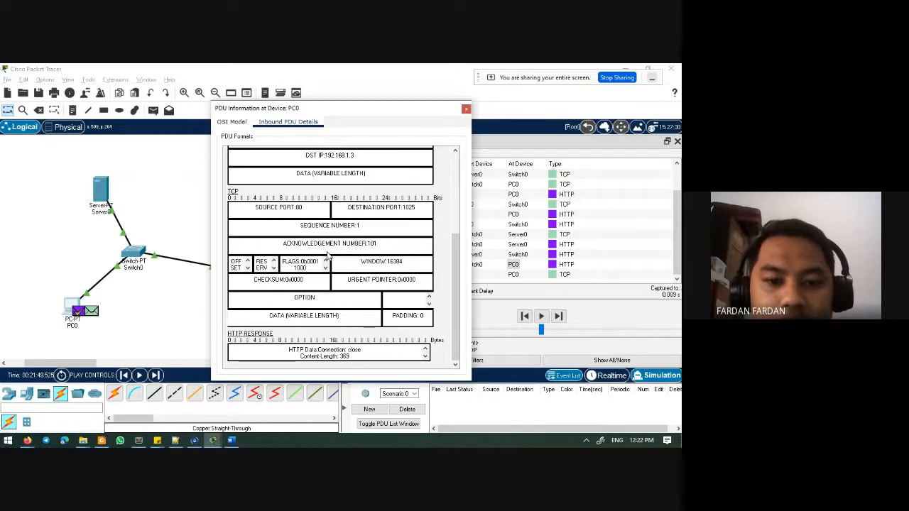
# - Highlight the HTTP response data in PC0's PDU, close the PDU information, and view the page in PC0's Web Browser again
pyautogui.moveTo(330, 350); pyautogui.dragTo(366, 357)
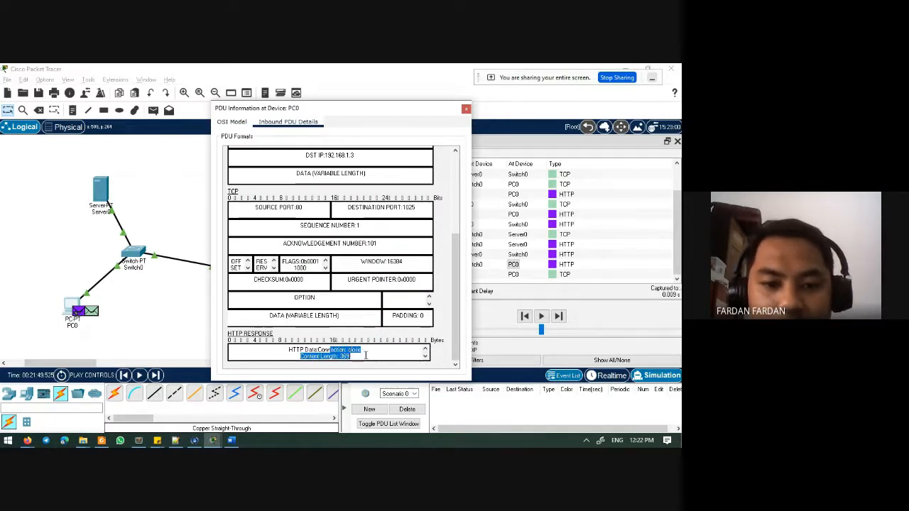
pyautogui.click(515, 267)
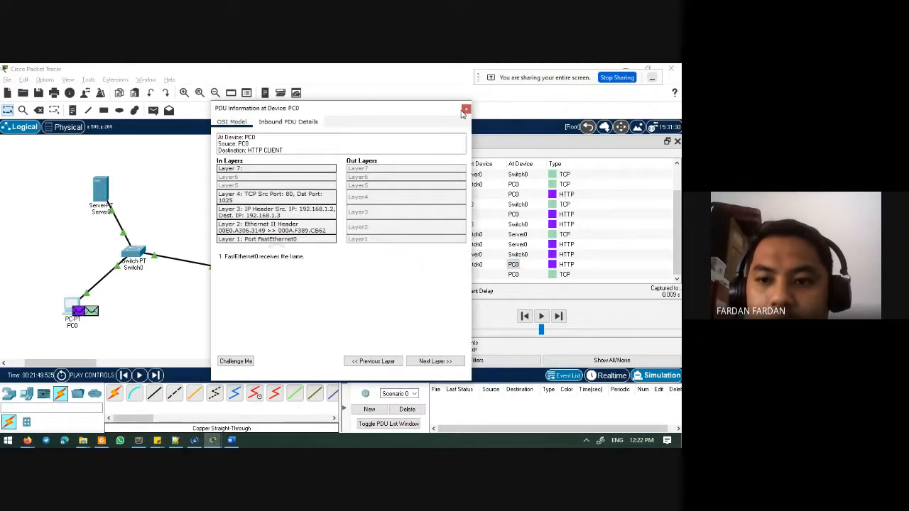
pyautogui.click(465, 111)
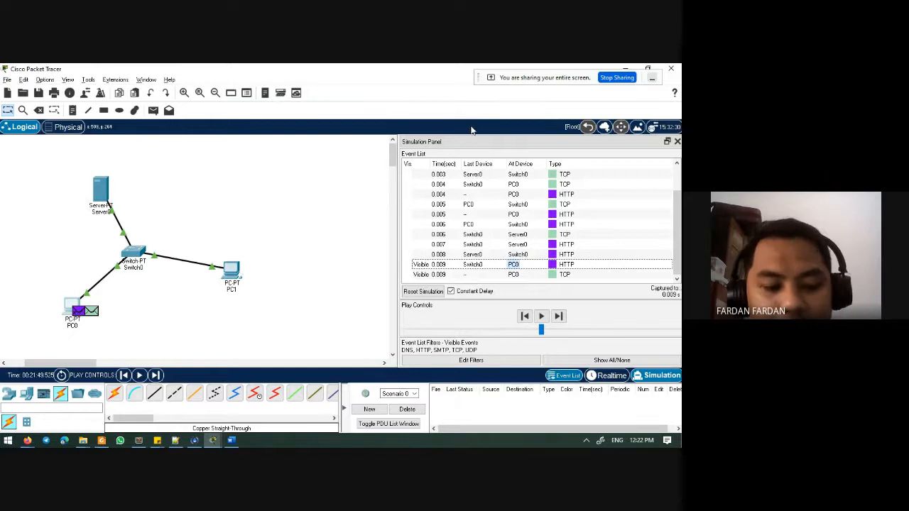
pyautogui.hotkey('alt', 'Tab')
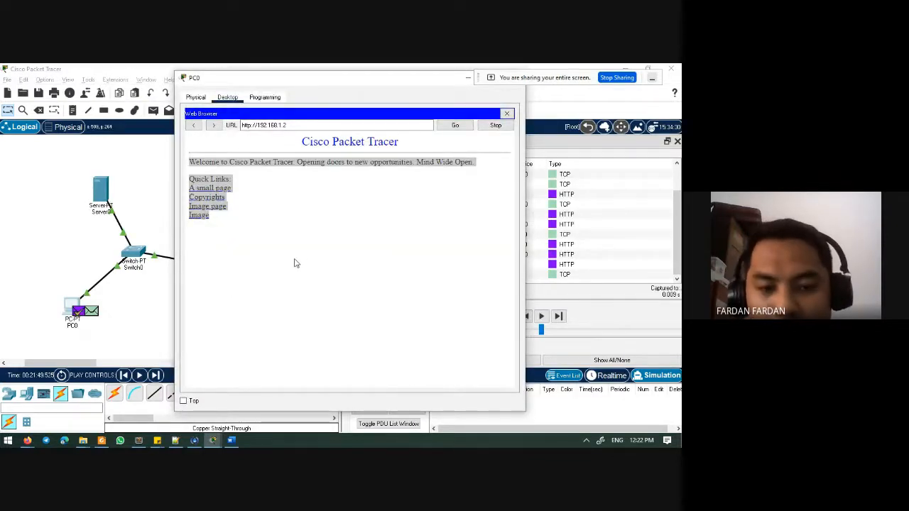
pyautogui.hotkey('alt', 'Tab')
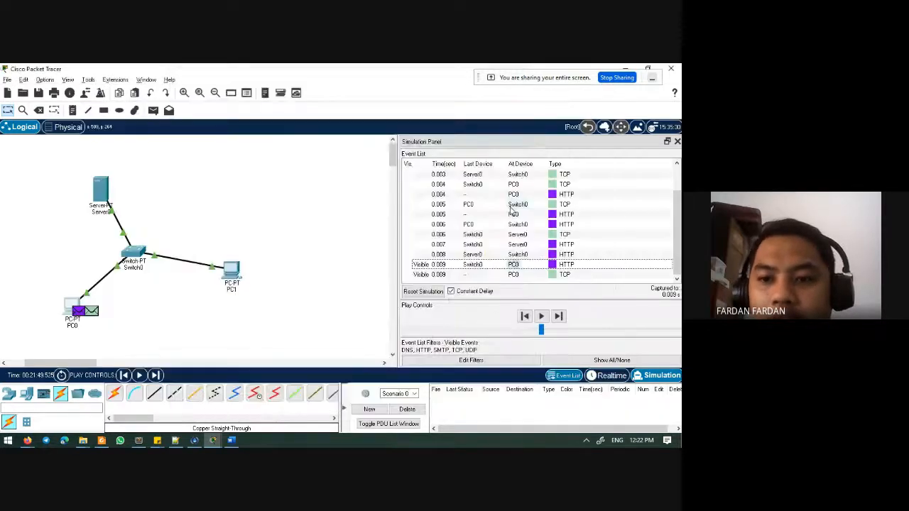
# - Examine the HTTP response in the outbound PDU details of Server0's HTTP event, and close the PDU information
pyautogui.click(518, 245)
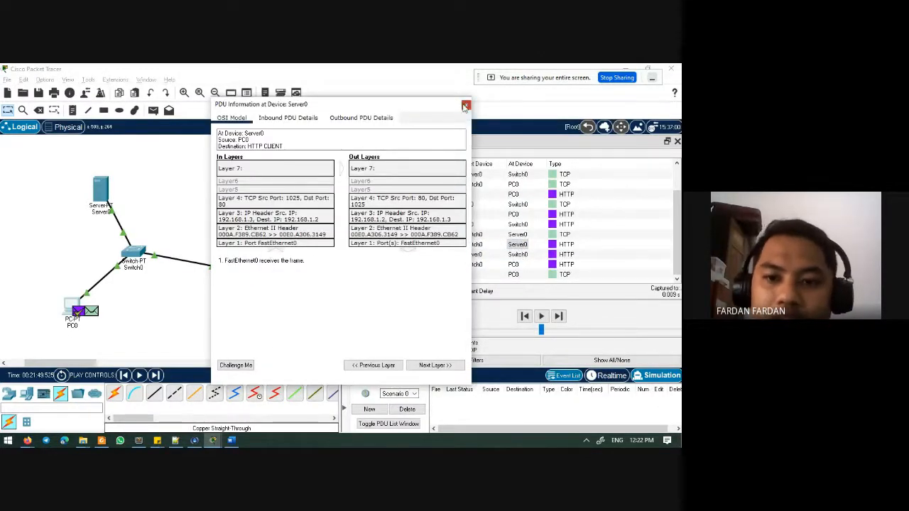
pyautogui.click(466, 105)
pyautogui.click(473, 245)
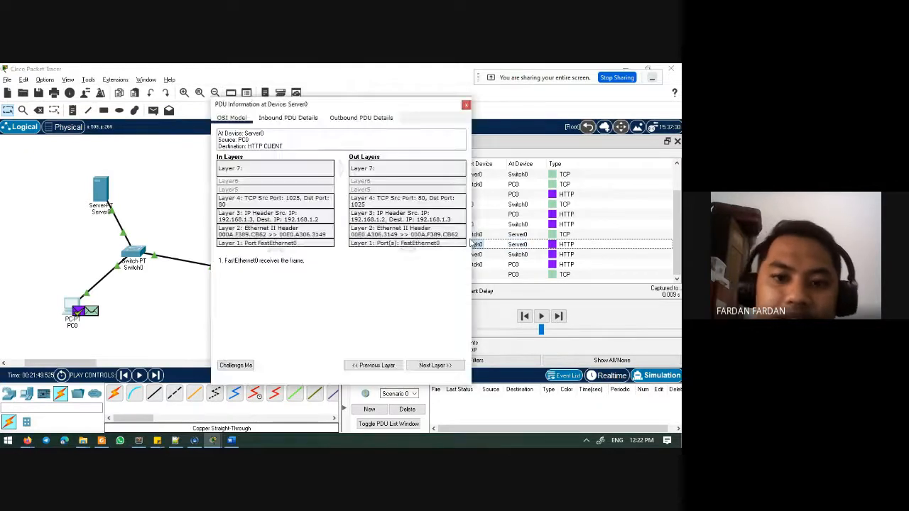
pyautogui.click(350, 121)
pyautogui.scroll(-5, 334, 320)
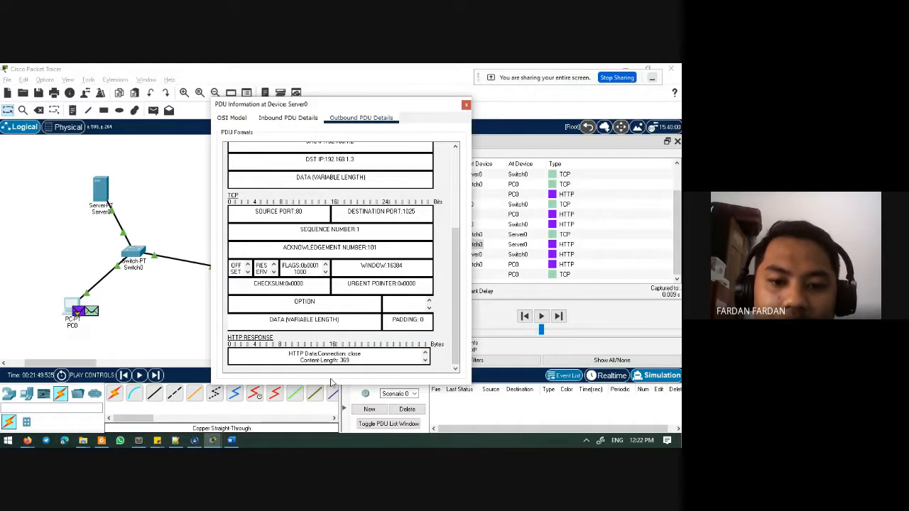
pyautogui.click(426, 359)
pyautogui.click(425, 359)
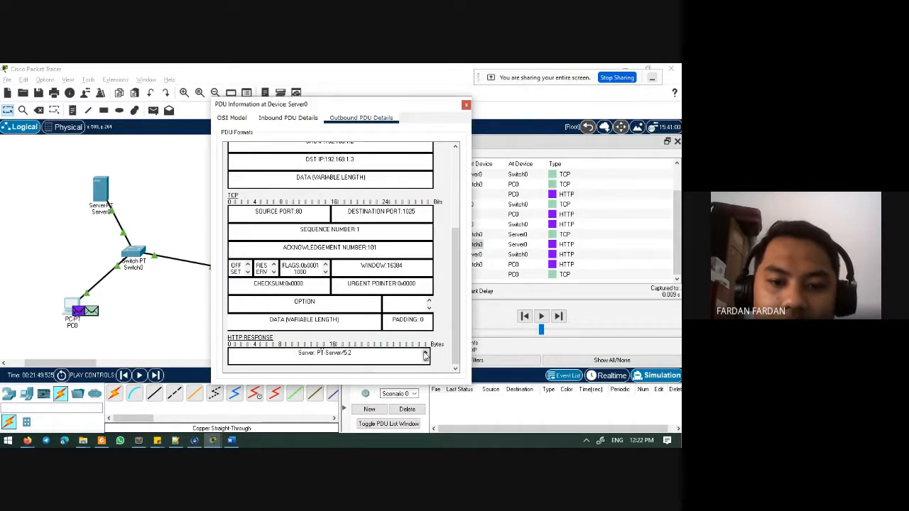
pyautogui.click(426, 353)
pyautogui.click(425, 353)
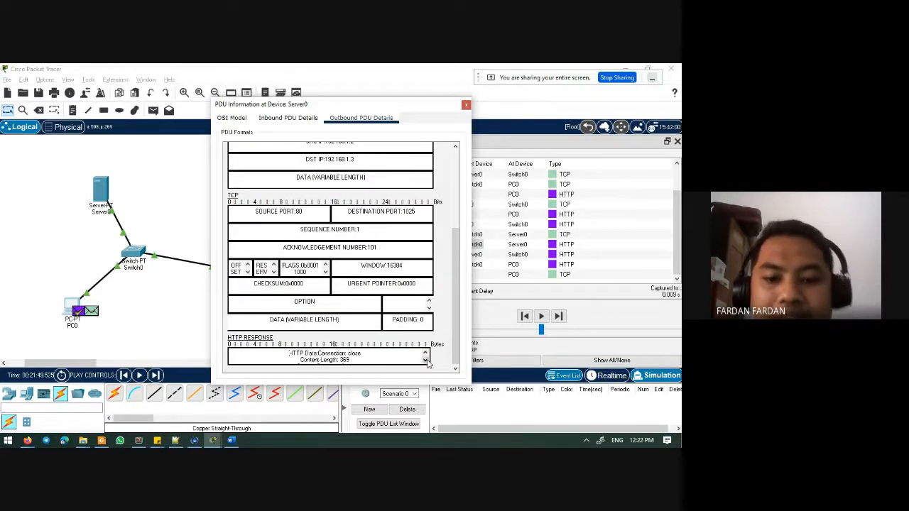
pyautogui.click(425, 360)
pyautogui.click(426, 361)
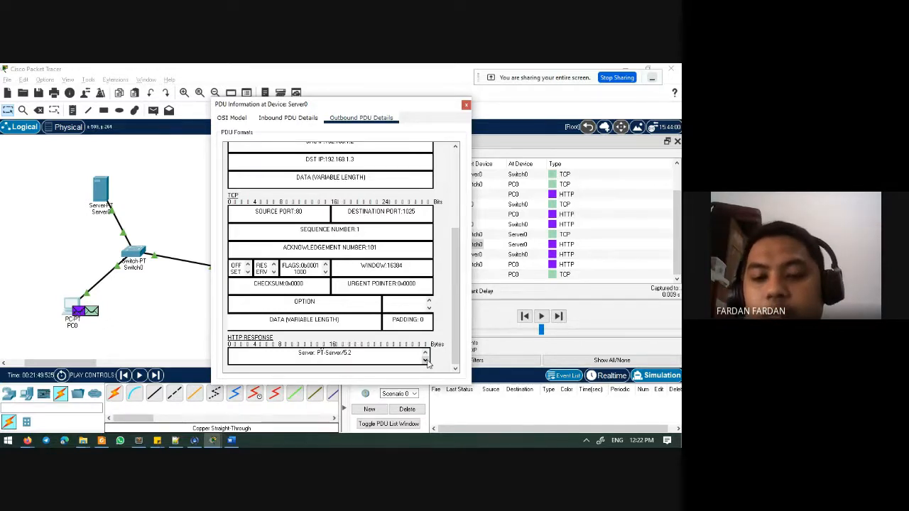
pyautogui.click(466, 106)
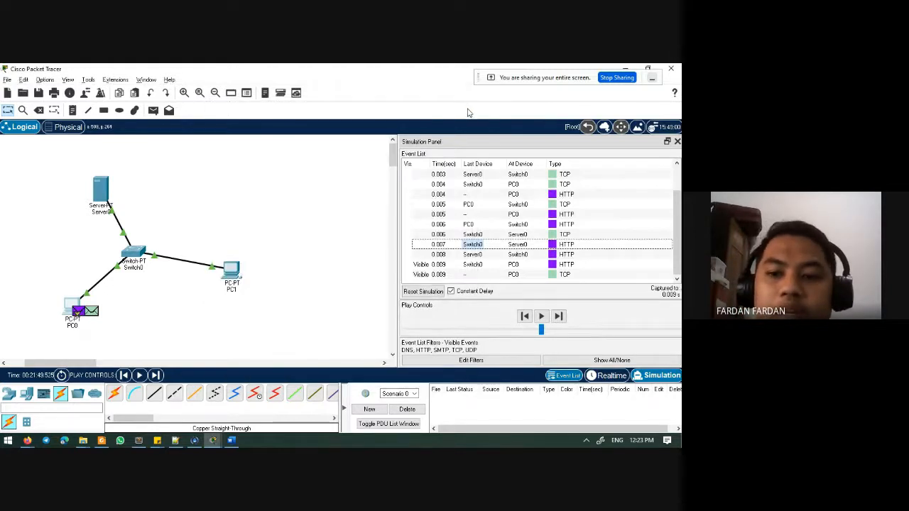
# - Reset the simulation and run nslookup elearning.com in PC1's Command Prompt
pyautogui.click(656, 379)
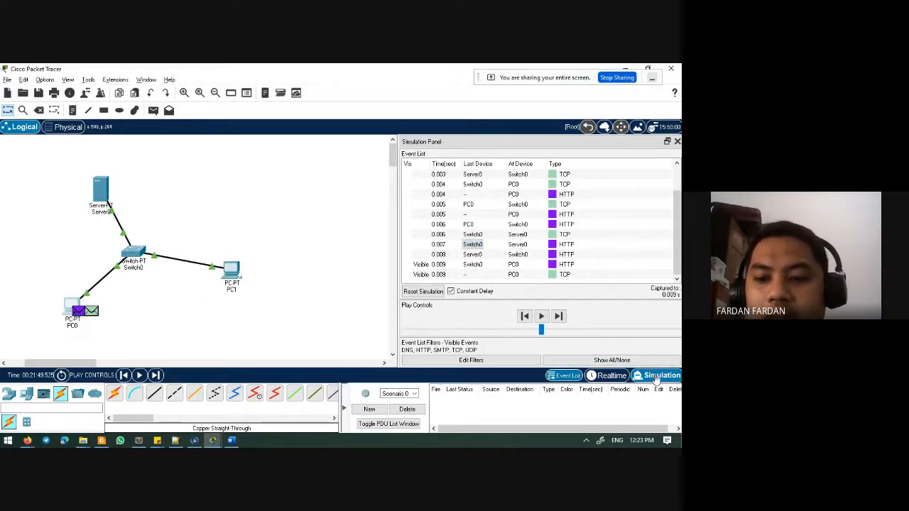
pyautogui.click(439, 292)
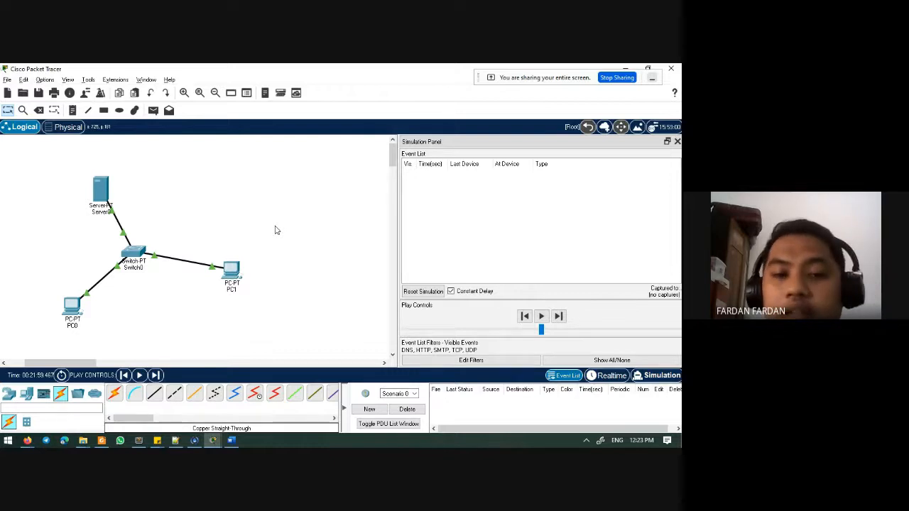
pyautogui.click(231, 271)
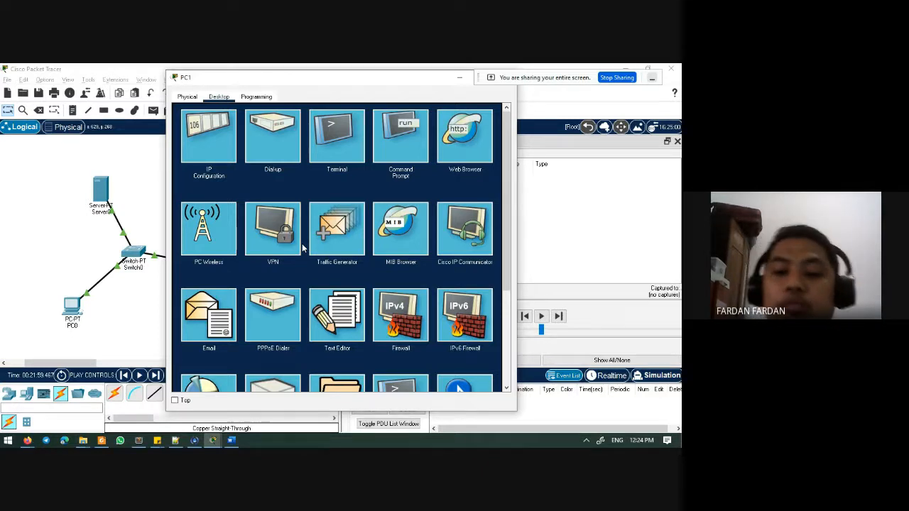
pyautogui.click(402, 140)
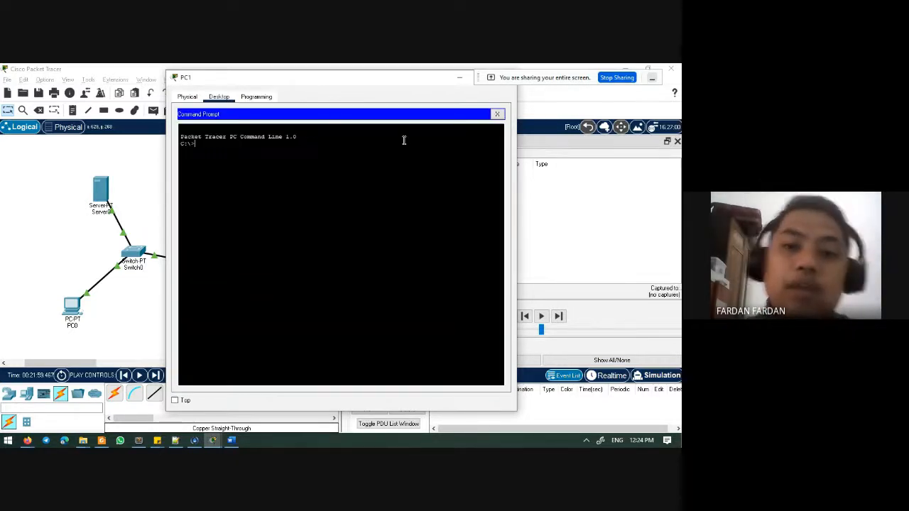
pyautogui.write('ping')
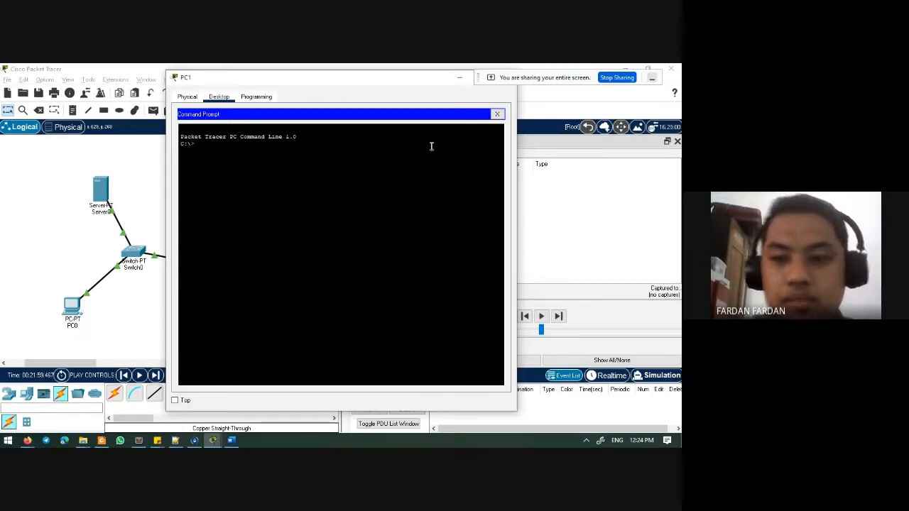
pyautogui.moveTo(392, 81); pyautogui.dragTo(275, 93)
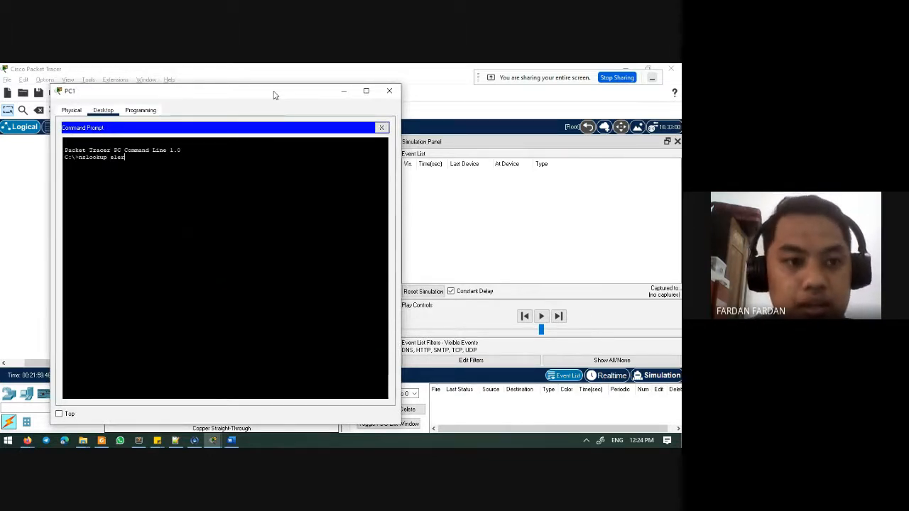
pyautogui.write('rning.com')
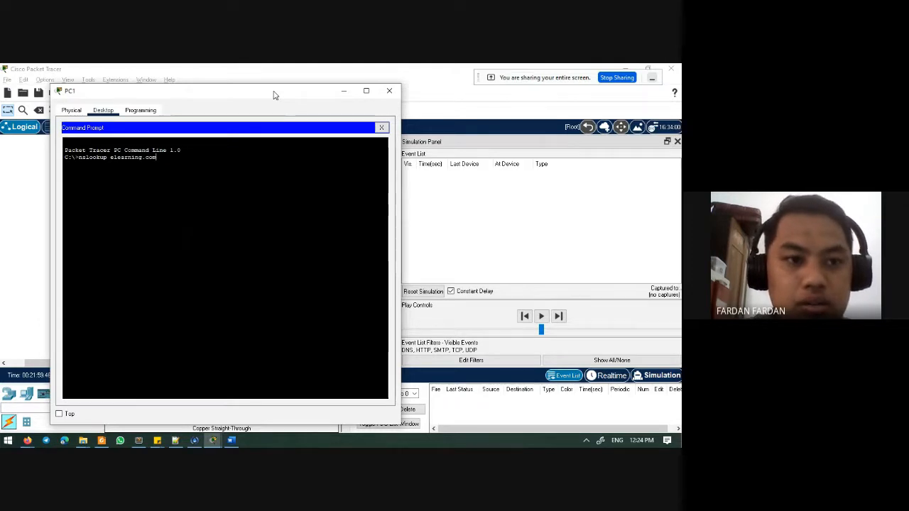
pyautogui.press('Return')
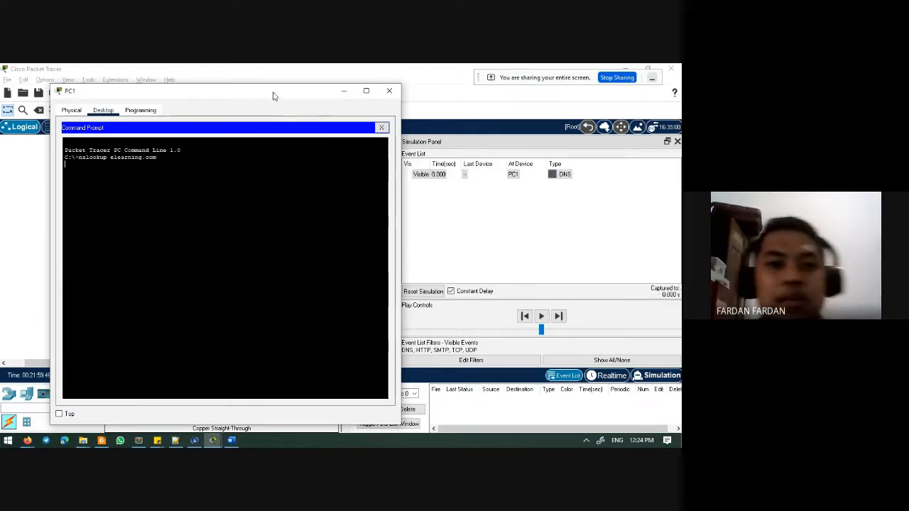
pyautogui.moveTo(274, 92); pyautogui.dragTo(318, 77)
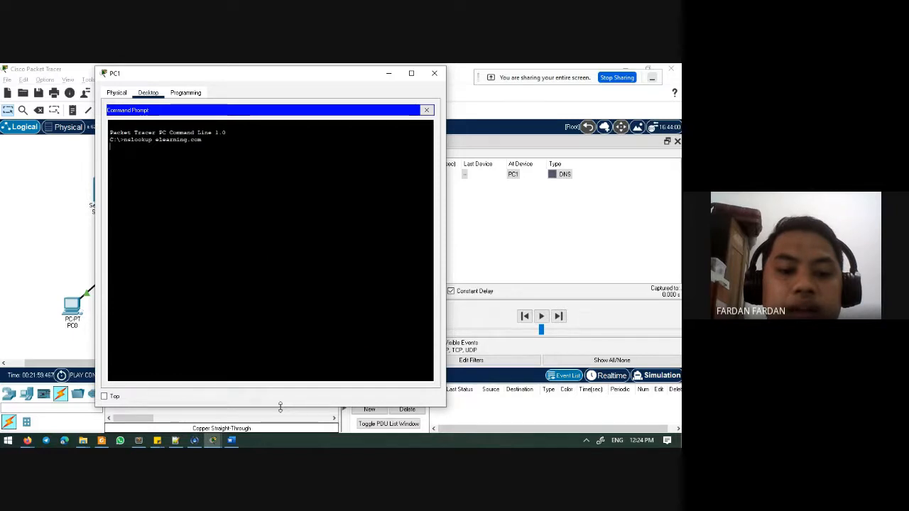
# - Examine the PDU information of PC1's DNS event, including the outbound Layer 4 UDP description
pyautogui.click(582, 177)
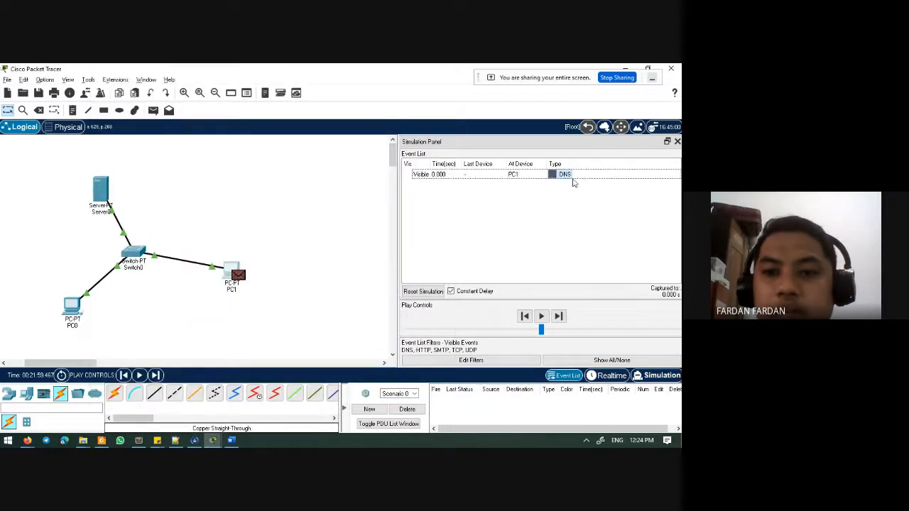
pyautogui.click(572, 178)
pyautogui.click(494, 177)
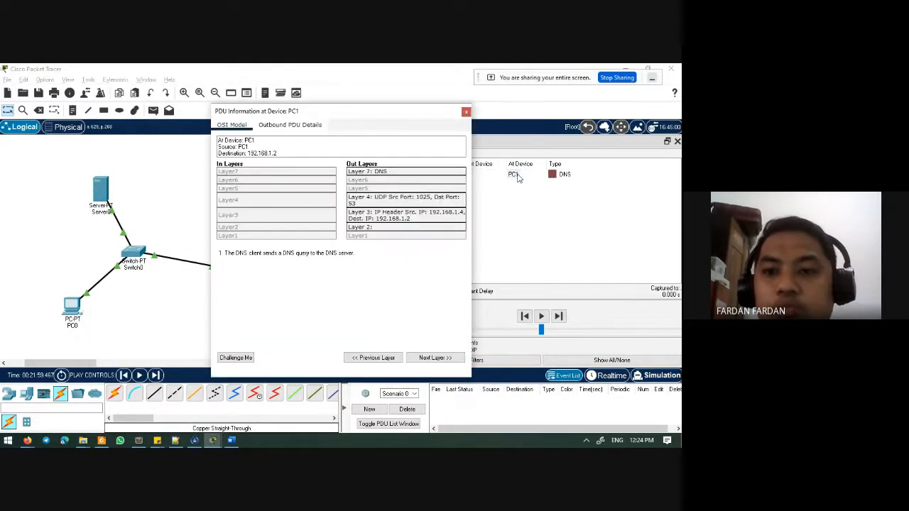
pyautogui.moveTo(396, 113); pyautogui.dragTo(556, 240)
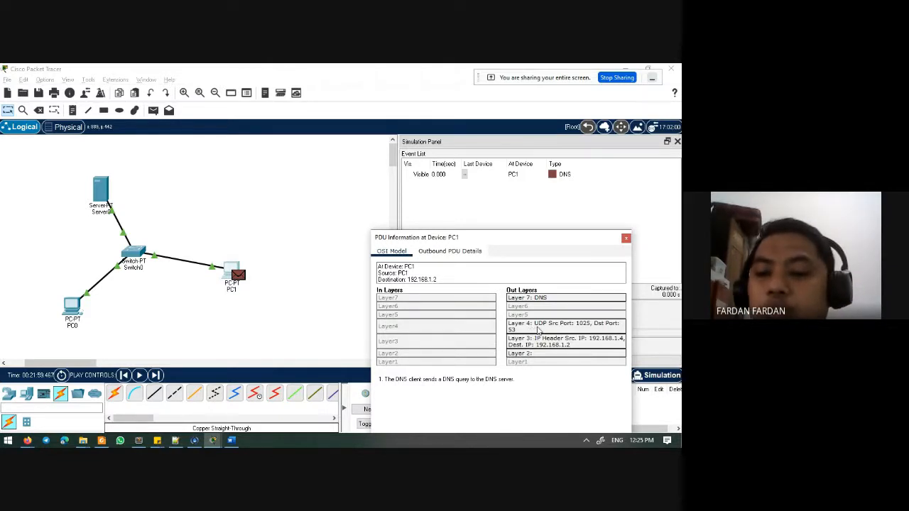
pyautogui.click(539, 331)
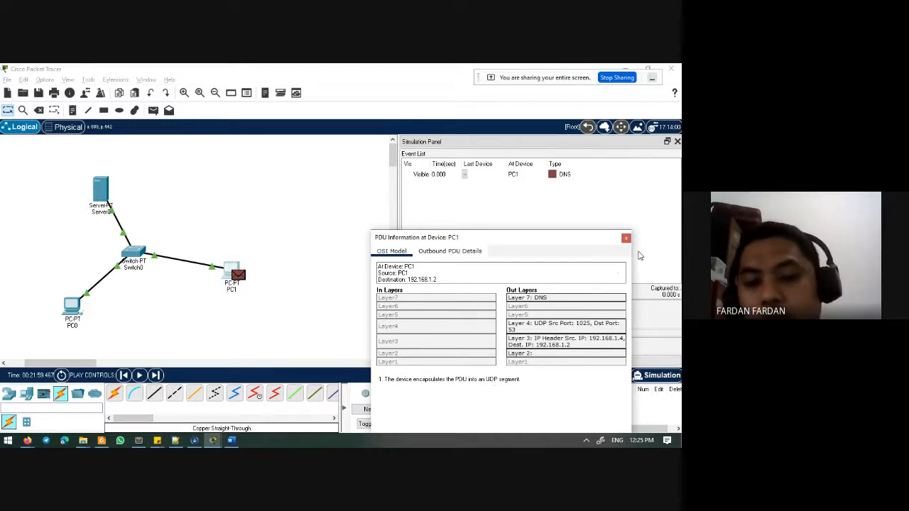
# - Step the simulation forward until the DNS query reaches Server0, and examine the OSI model of that event
pyautogui.moveTo(602, 242); pyautogui.dragTo(502, 259)
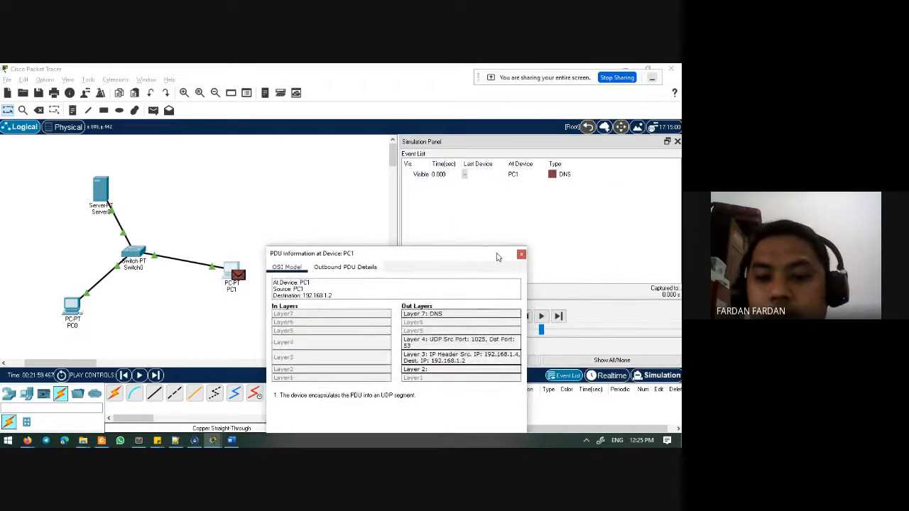
pyautogui.click(559, 316)
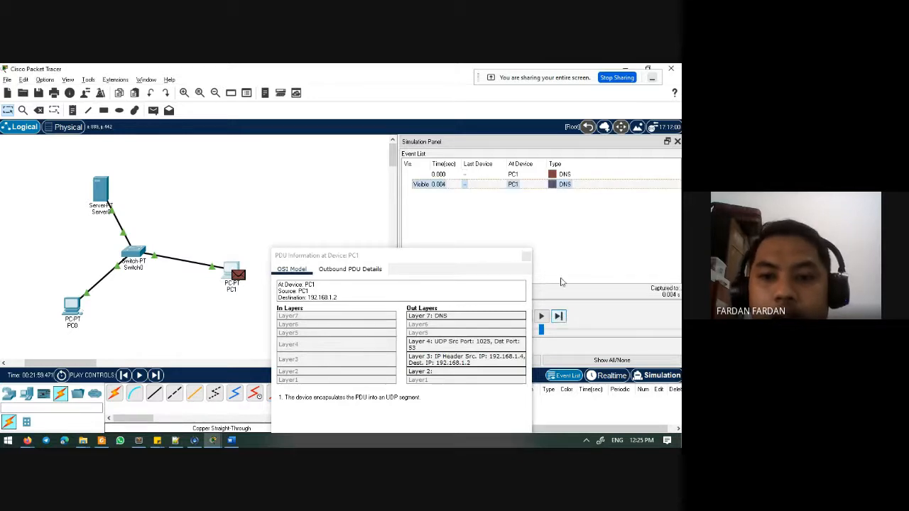
pyautogui.click(559, 317)
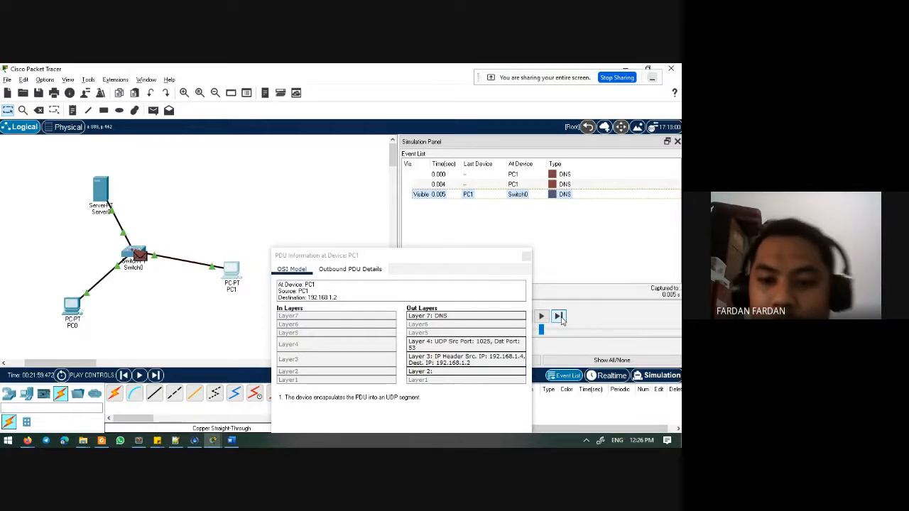
pyautogui.click(559, 317)
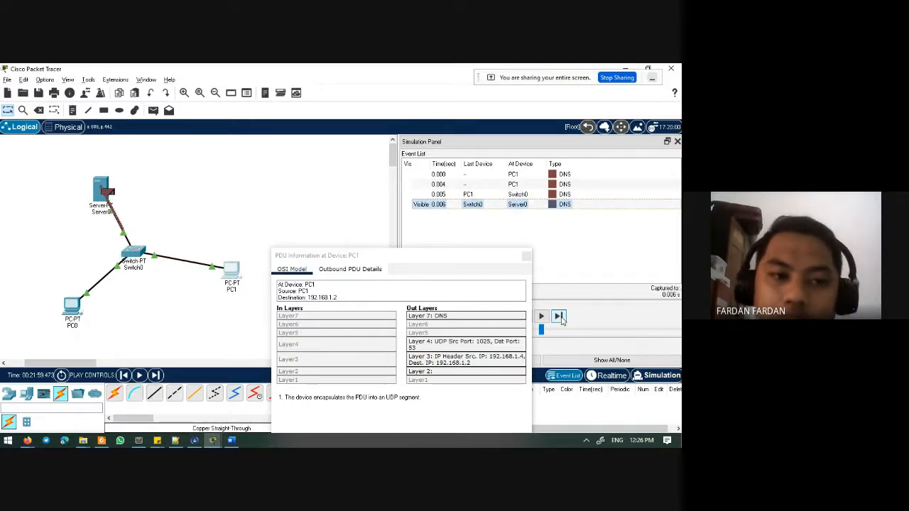
pyautogui.click(475, 205)
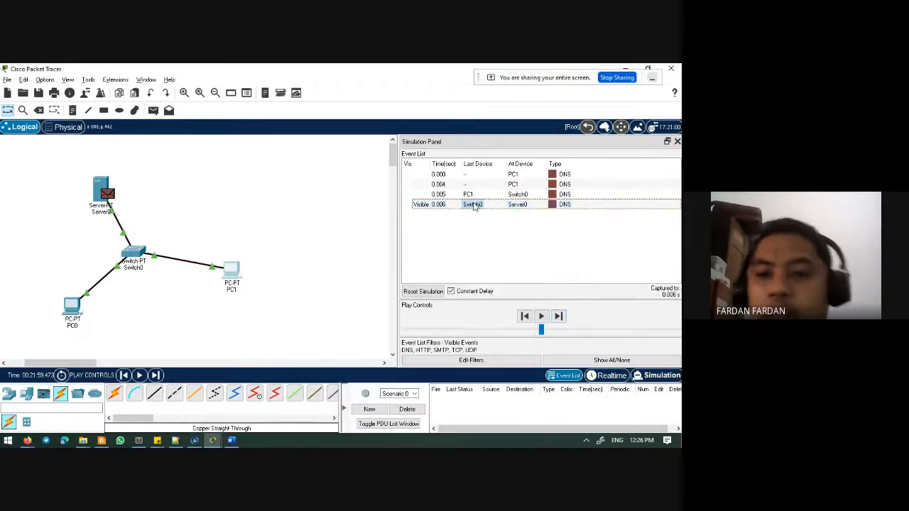
pyautogui.click(473, 206)
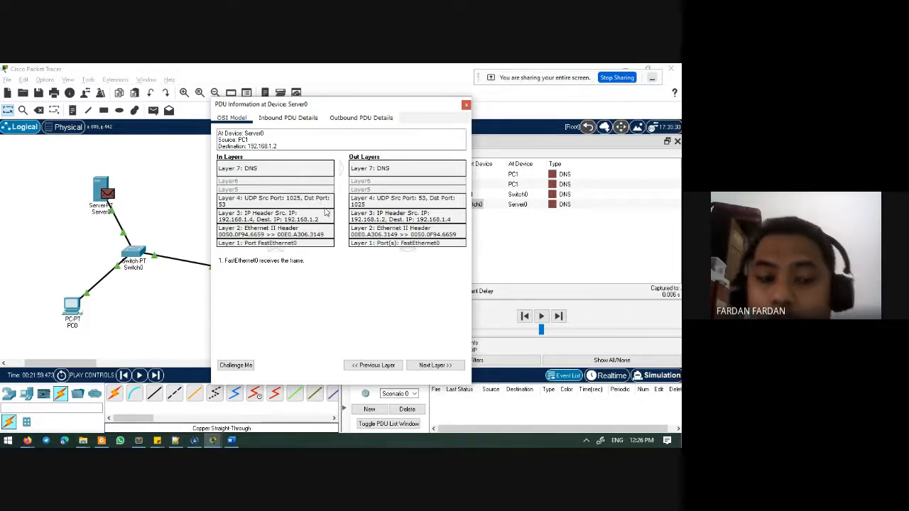
# - Step the simulation forward until the DNS reply reaches PC1, and view the nslookup answer in PC1's Command Prompt
pyautogui.click(559, 317)
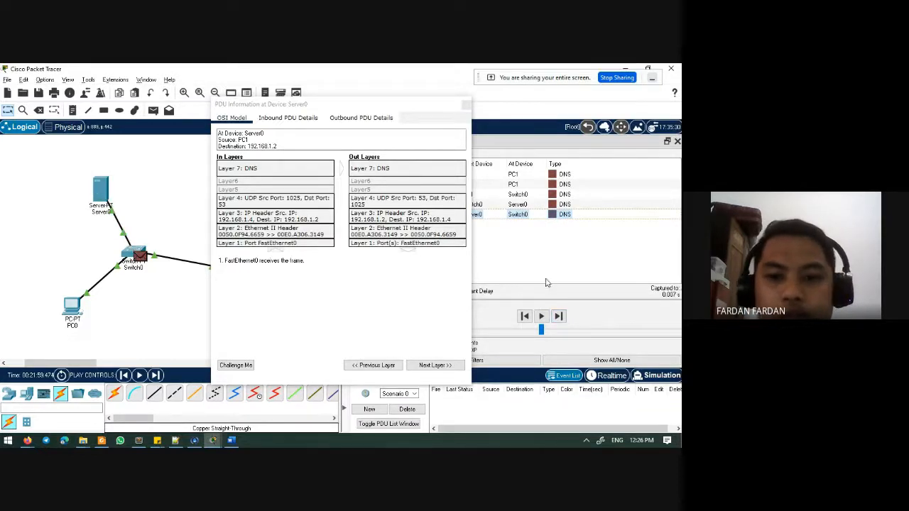
pyautogui.click(560, 319)
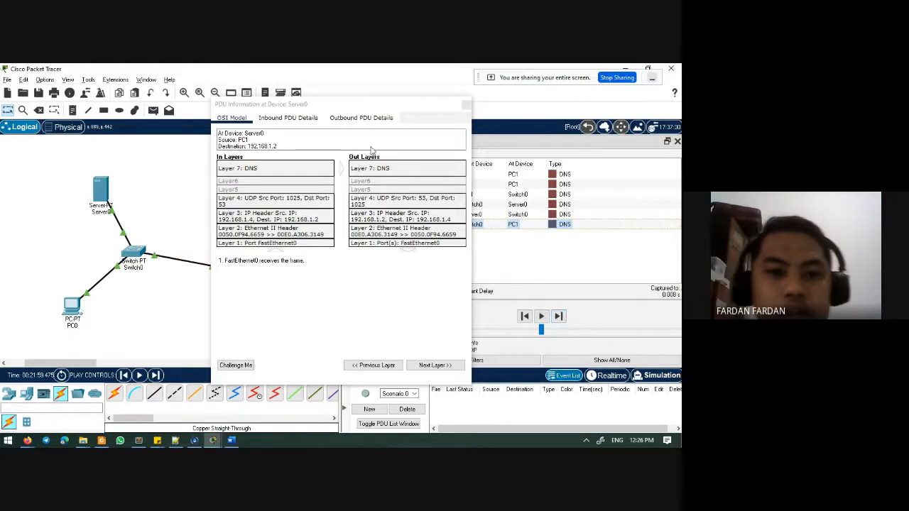
pyautogui.moveTo(341, 112); pyautogui.dragTo(398, 117)
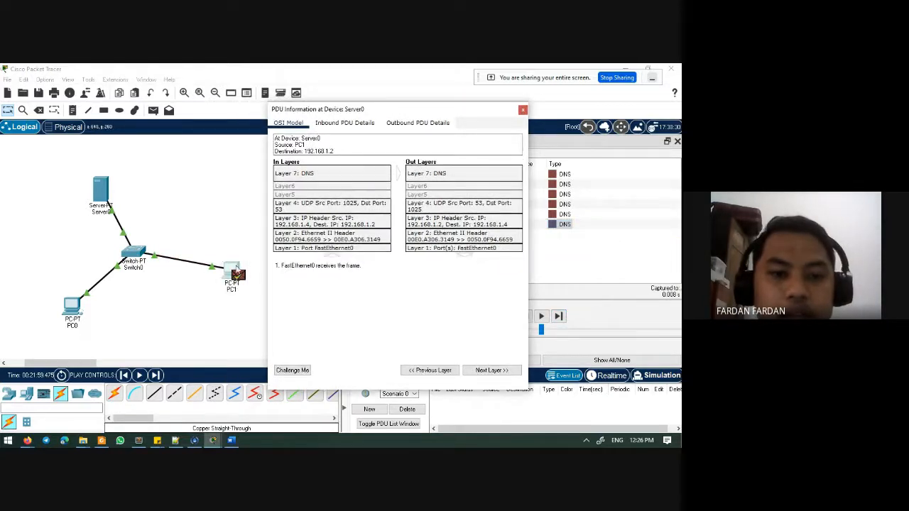
pyautogui.hotkey('alt', 'Tab')
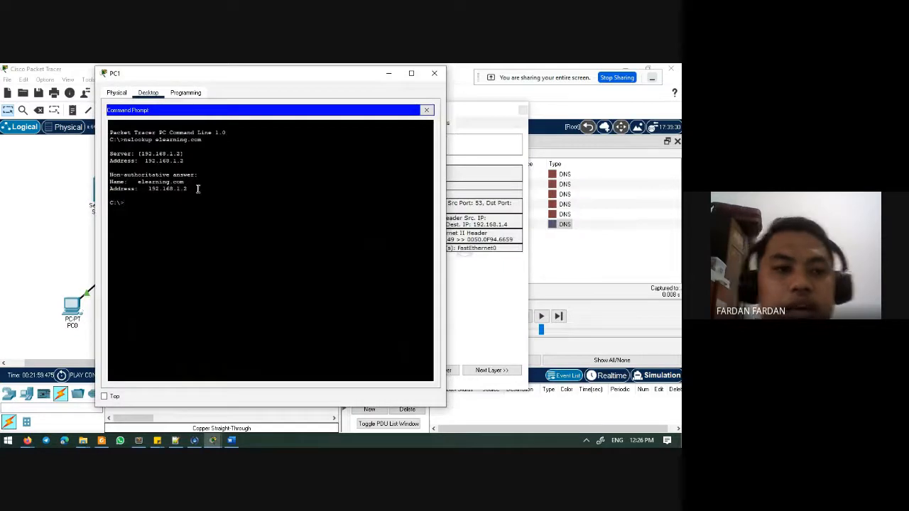
# - Highlight the non-authoritative answer in PC1's Command Prompt, and view the OSI model of the DNS reply at PC1
pyautogui.moveTo(186, 189); pyautogui.dragTo(109, 175)
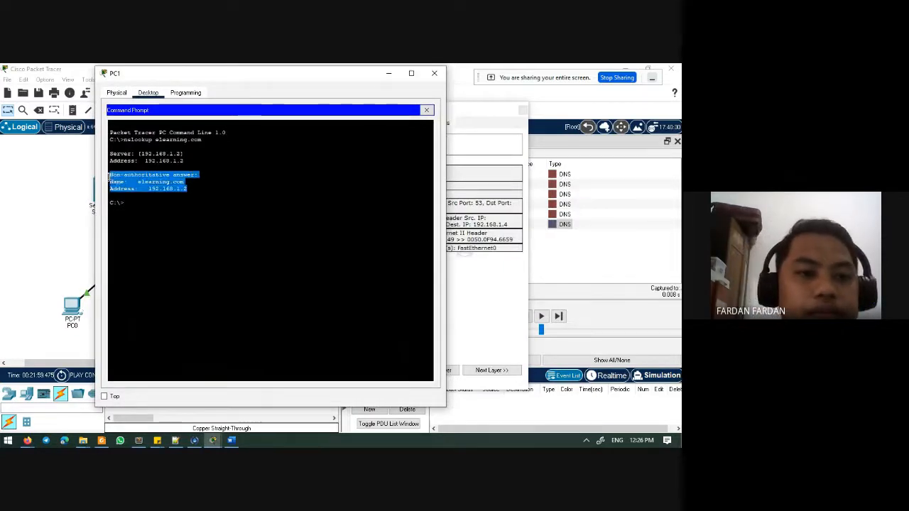
pyautogui.moveTo(239, 73); pyautogui.dragTo(199, 83)
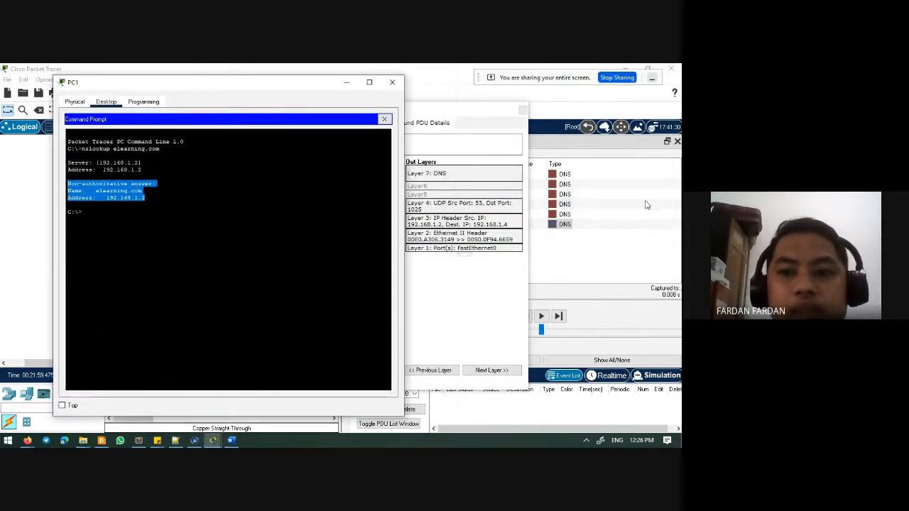
pyautogui.click(591, 226)
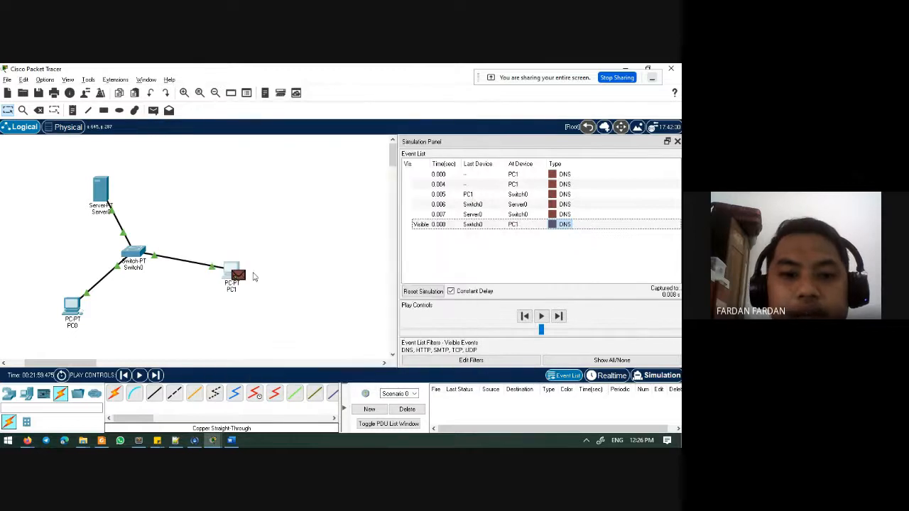
pyautogui.click(240, 275)
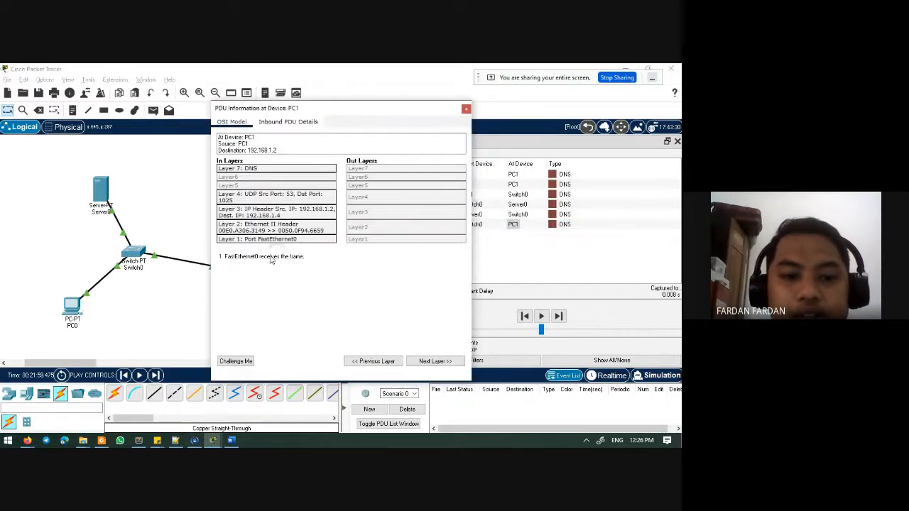
pyautogui.click(466, 109)
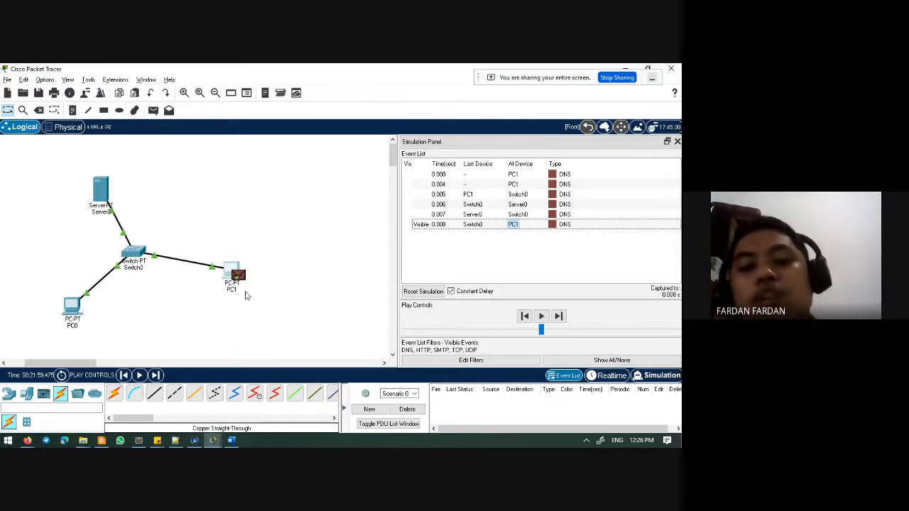
# - Examine the DNS Answer section in the inbound PDU details of PC1's last DNS event, highlighting its name and IP fields
pyautogui.click(512, 225)
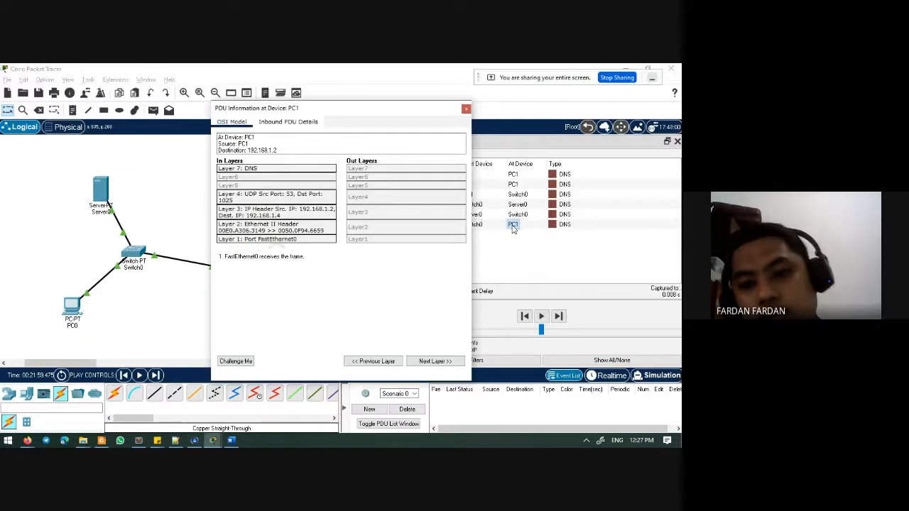
pyautogui.click(277, 122)
pyautogui.scroll(-10, 341, 291)
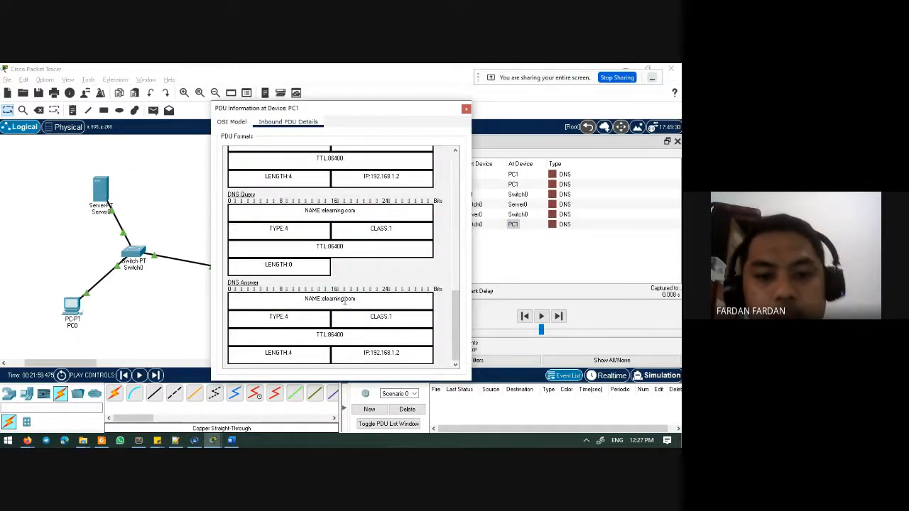
pyautogui.moveTo(304, 299); pyautogui.dragTo(331, 299)
pyautogui.click(240, 288)
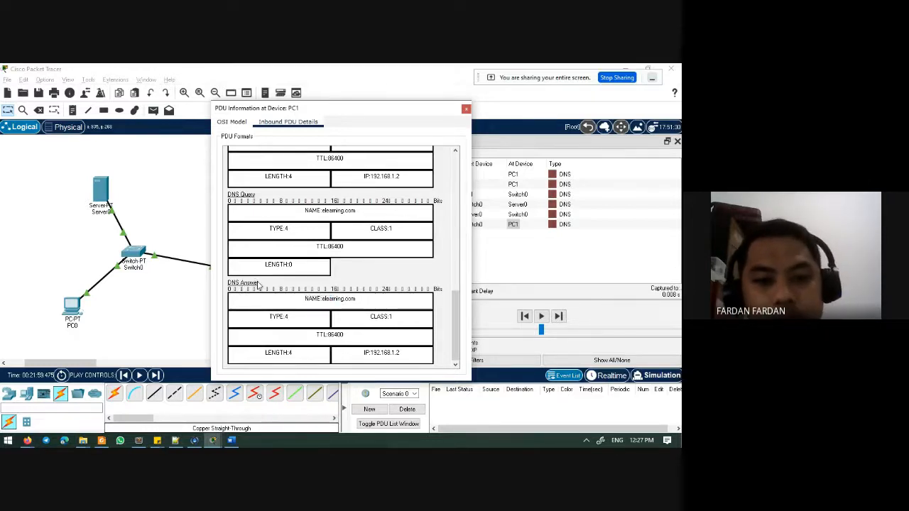
pyautogui.moveTo(306, 300); pyautogui.dragTo(331, 300)
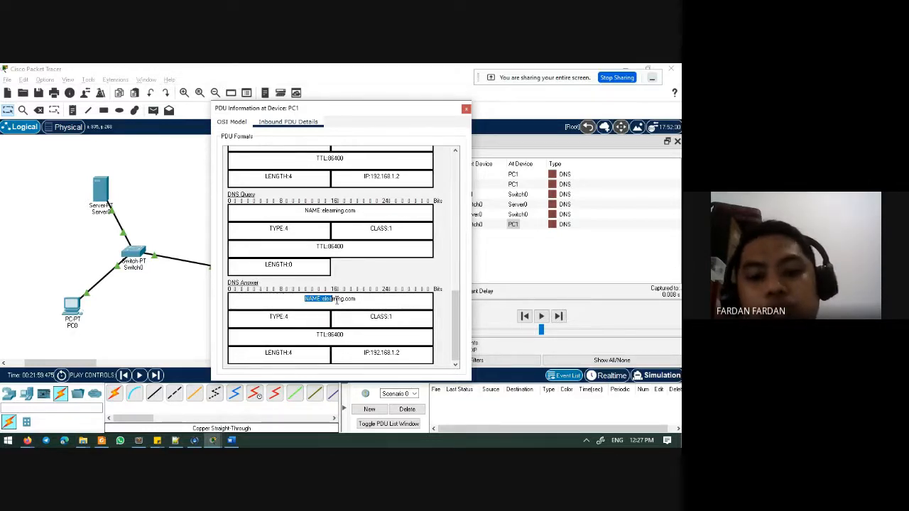
pyautogui.click(342, 303)
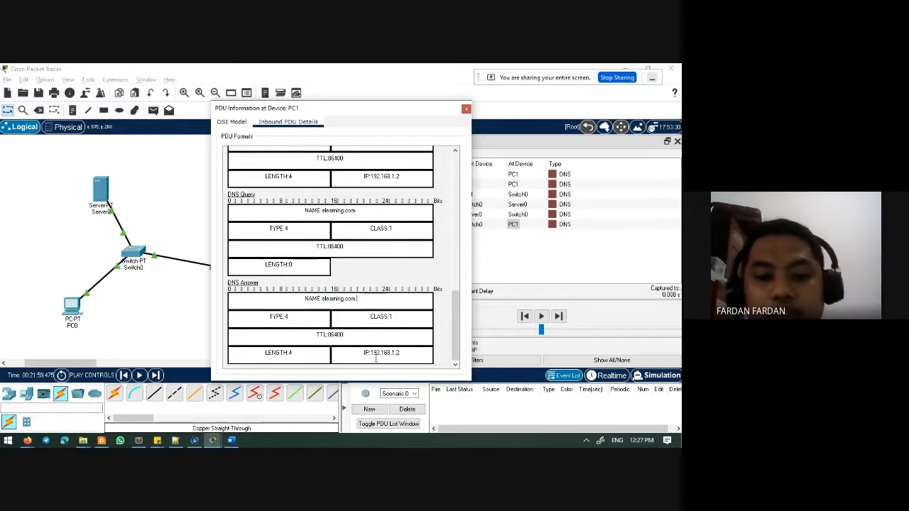
pyautogui.moveTo(369, 353); pyautogui.dragTo(411, 351)
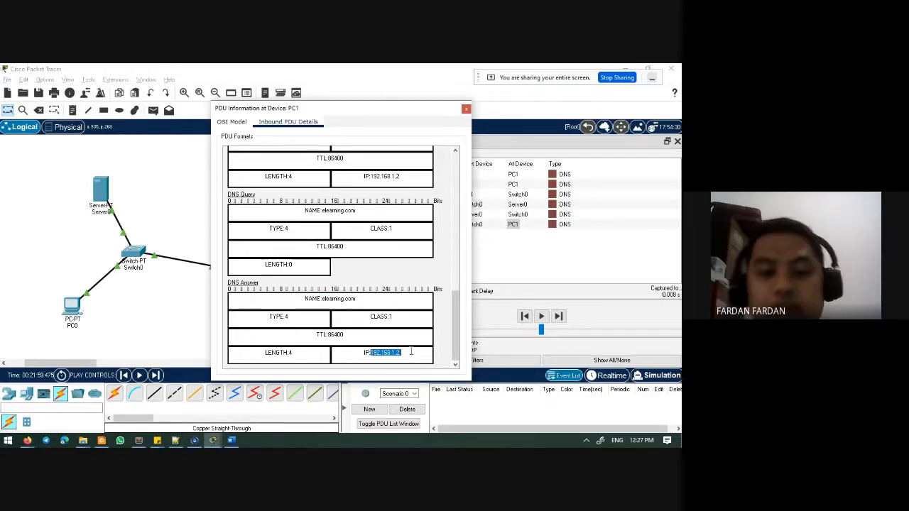
# - Compare the DNS answer with PC1's Command Prompt output by highlighting the resolved name and address, and minimize the PC1 window
pyautogui.hotkey('alt', 'Tab')
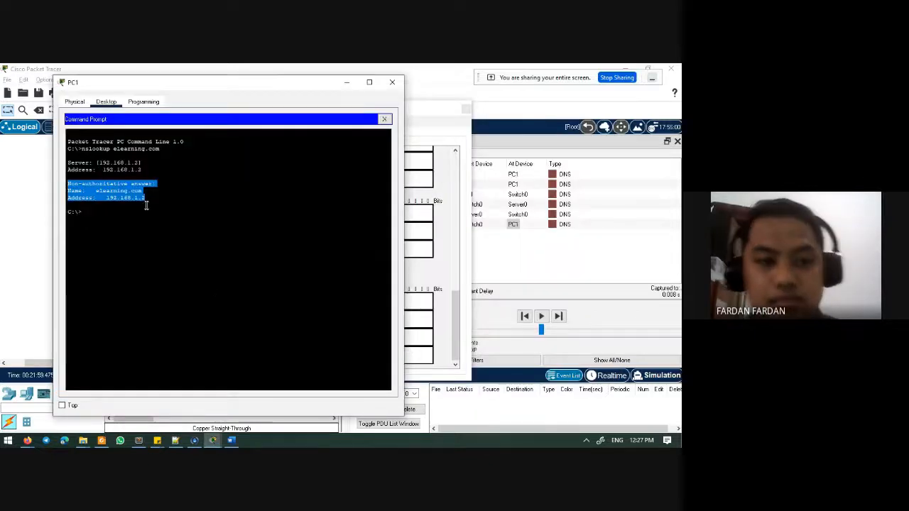
pyautogui.click(141, 200)
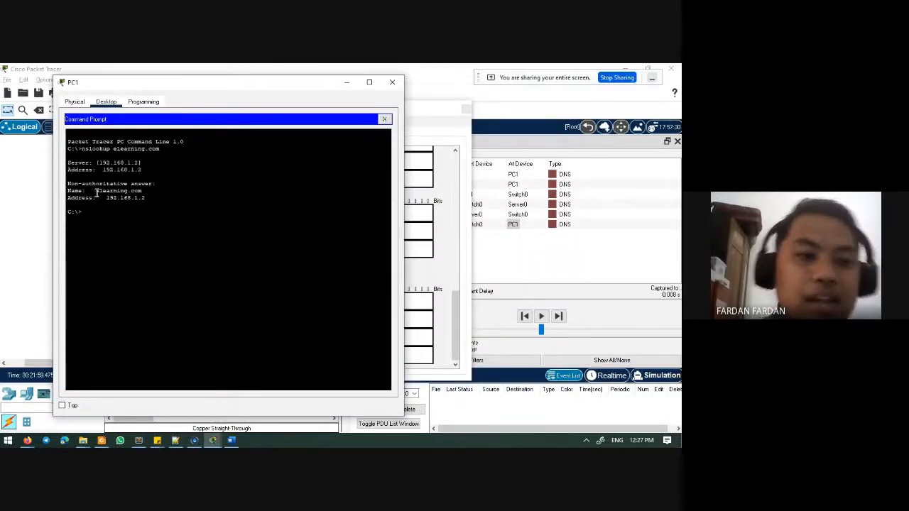
pyautogui.moveTo(96, 192); pyautogui.dragTo(144, 191)
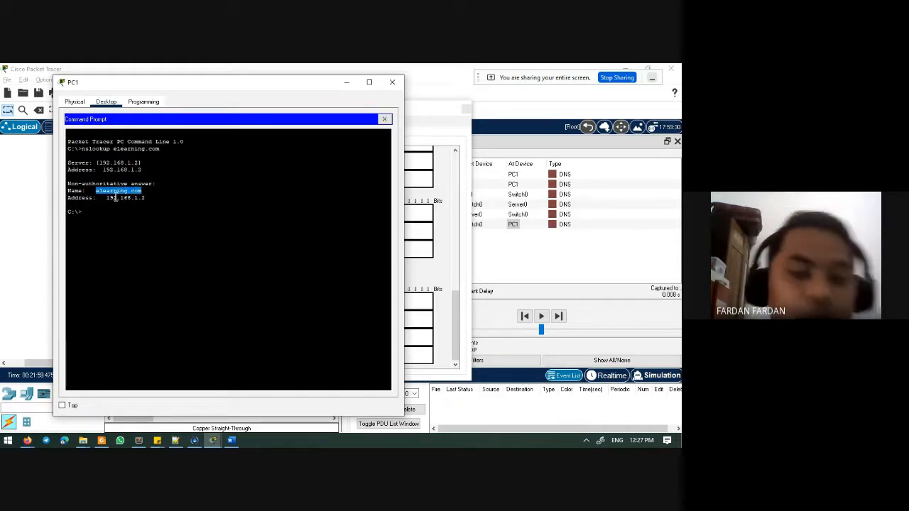
pyautogui.moveTo(105, 197); pyautogui.dragTo(149, 198)
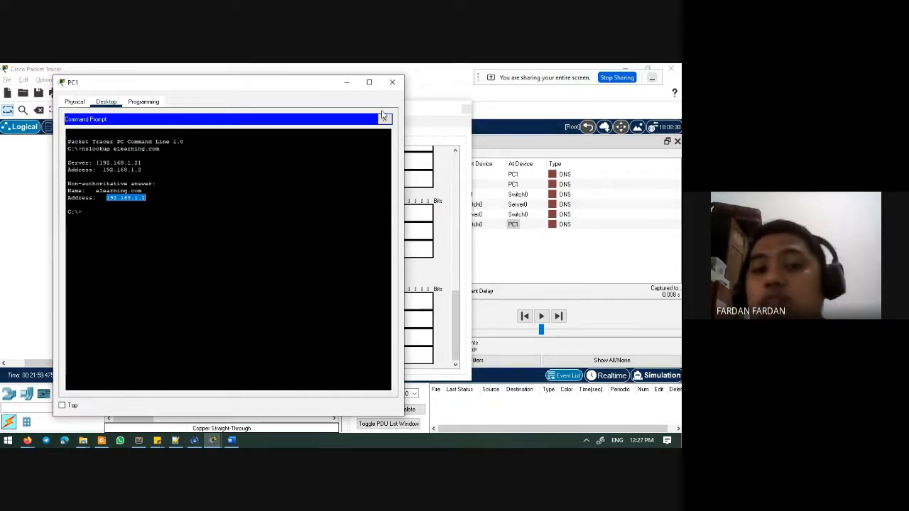
pyautogui.click(345, 84)
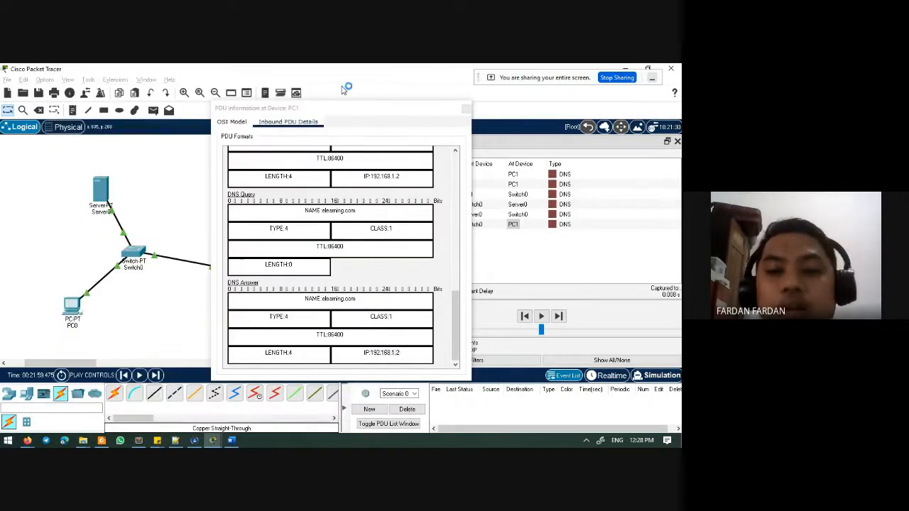
# - Examine the UDP header in PC1's inbound PDU details and the inbound Layer 4 description in the OSI model
pyautogui.scroll(-2, 286, 220)
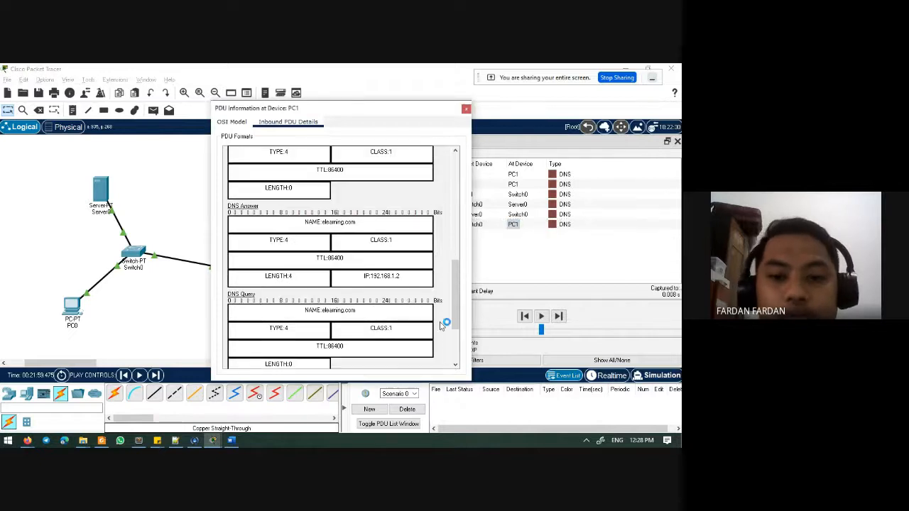
pyautogui.moveTo(453, 321); pyautogui.dragTo(458, 255)
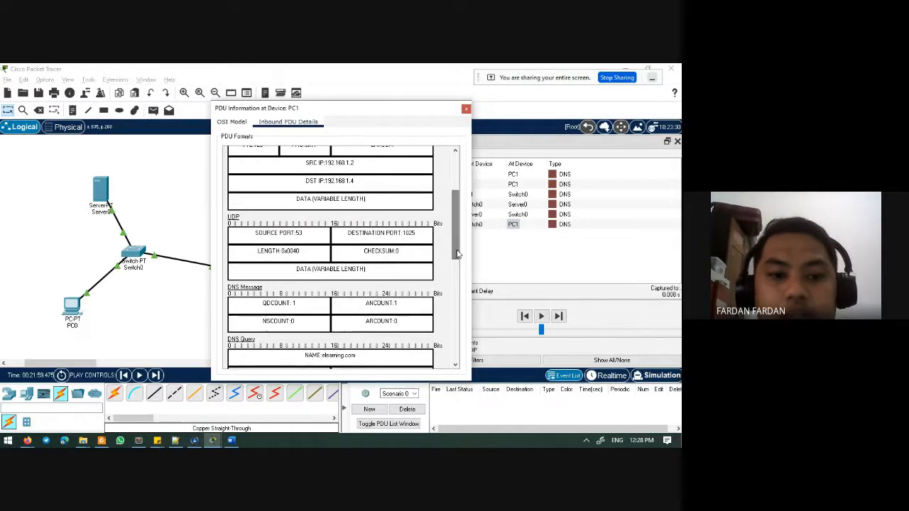
pyautogui.click(231, 122)
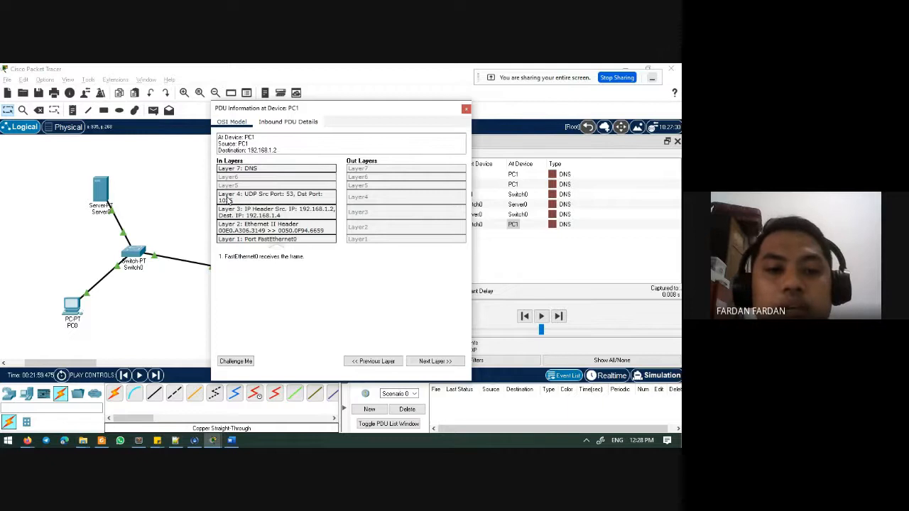
pyautogui.click(248, 199)
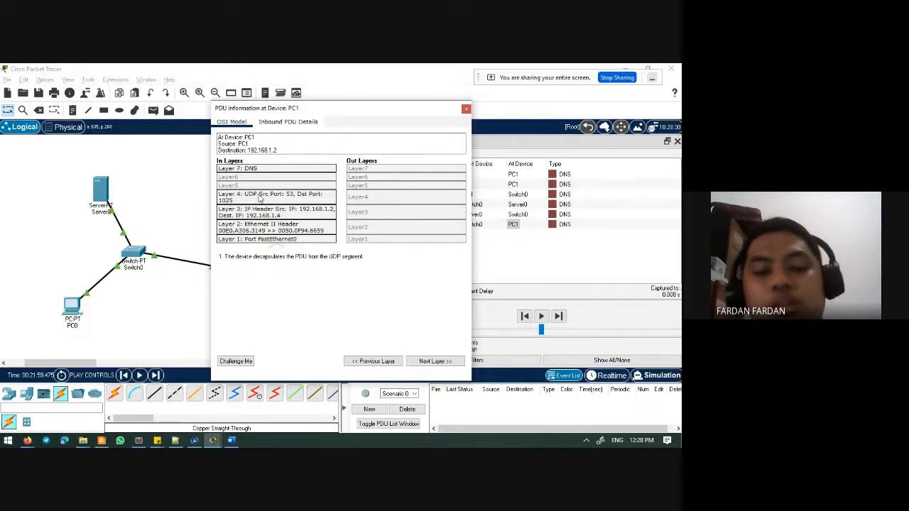
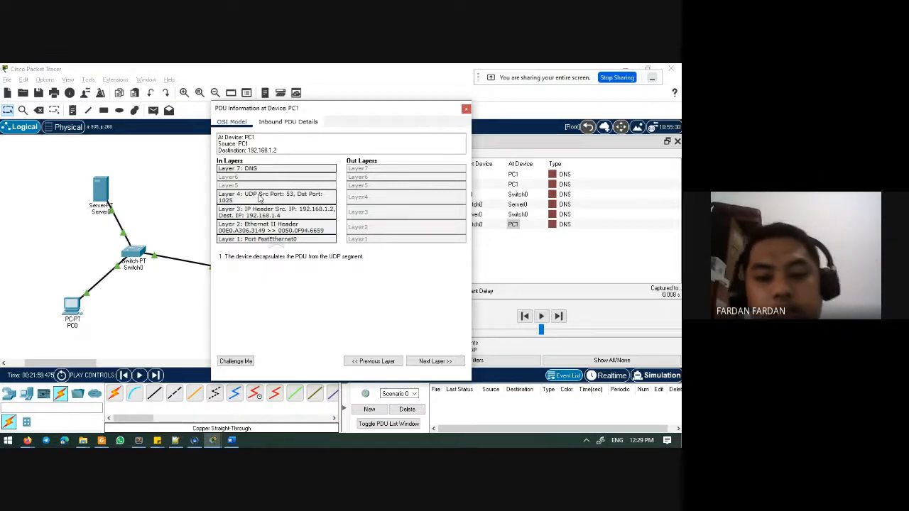
# - Switch to the TCP UDP Exploration PDF in Foxit Reader, skim its slides through the final Kesimpulan slide, and return to Packet Tracer
pyautogui.hotkey('alt', 'Tab')
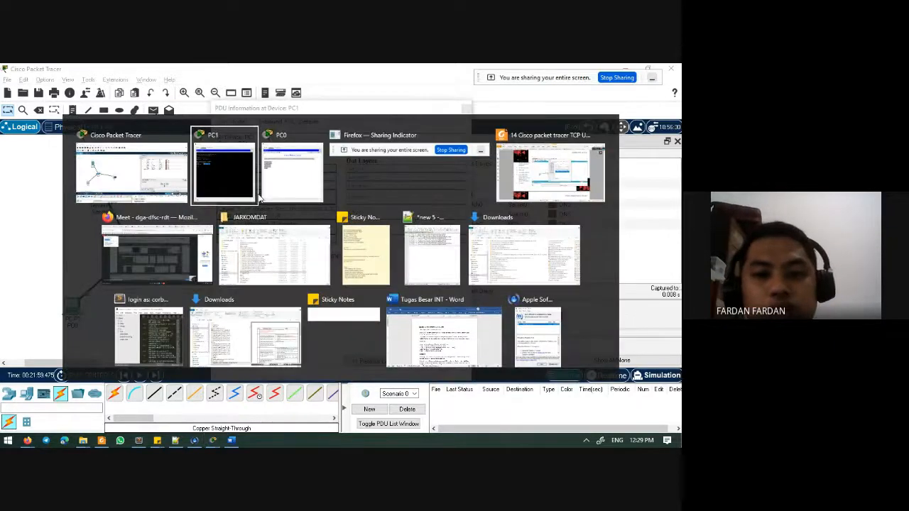
pyautogui.hotkey('alt', 'Tab')
pyautogui.hotkey('alt', 'Tab')
pyautogui.hotkey('alt', 'Tab')
pyautogui.scroll(-10, 300, 235)
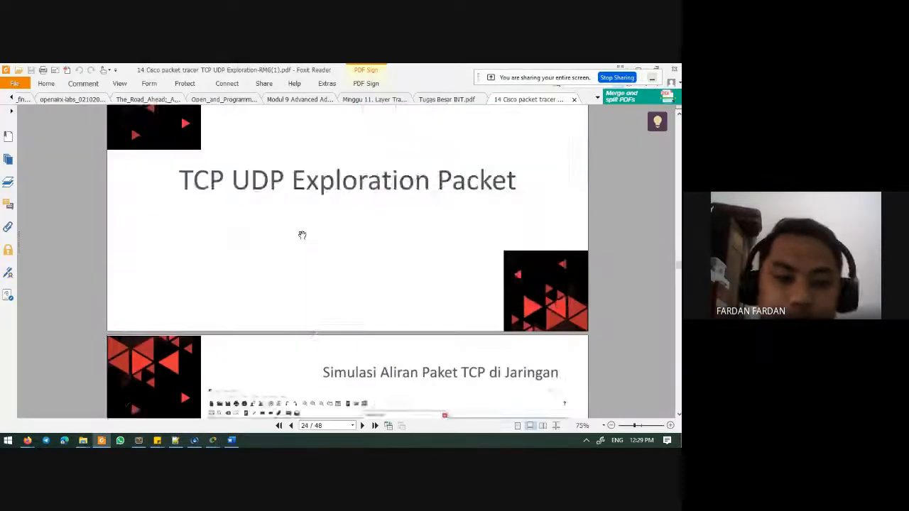
pyautogui.scroll(-20, 451, 246)
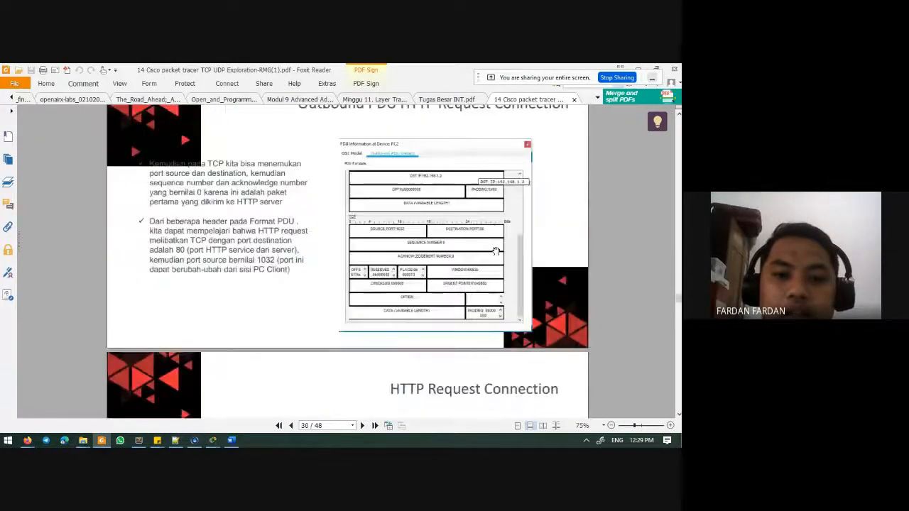
pyautogui.scroll(-20, 496, 248)
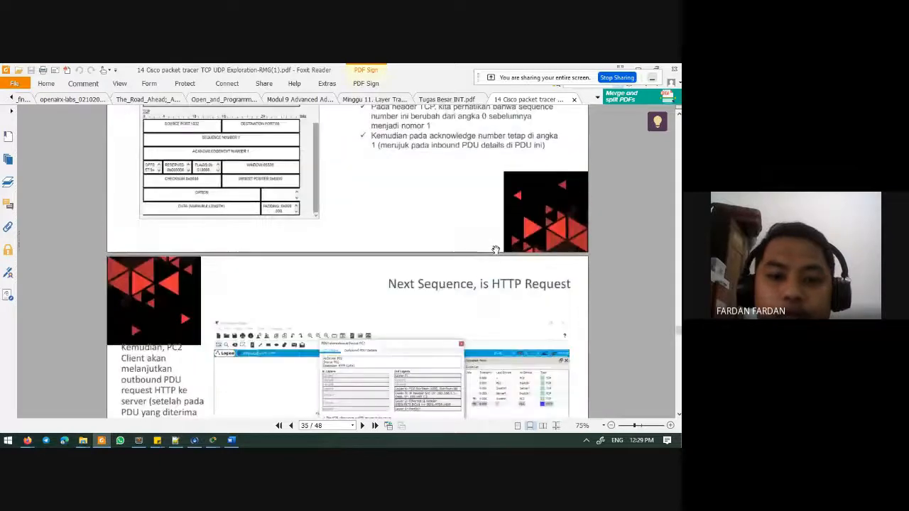
pyautogui.scroll(-20, 495, 248)
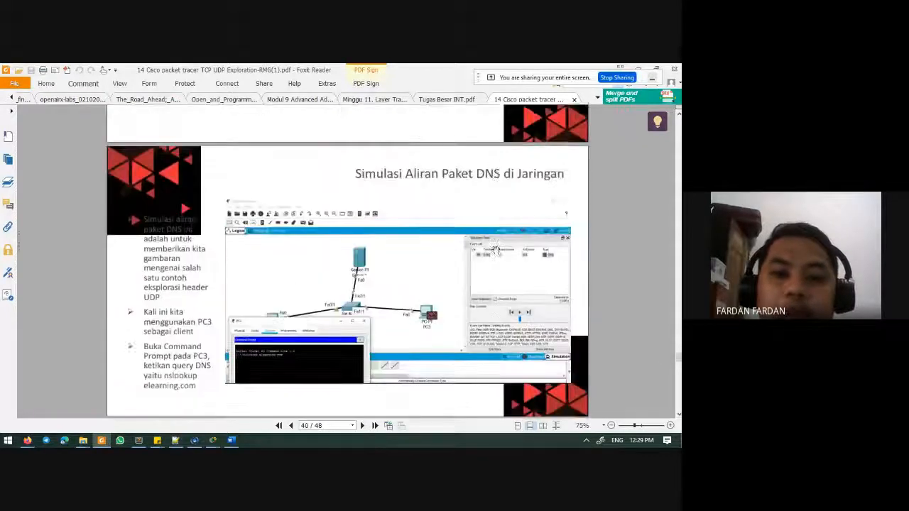
pyautogui.scroll(-20, 496, 250)
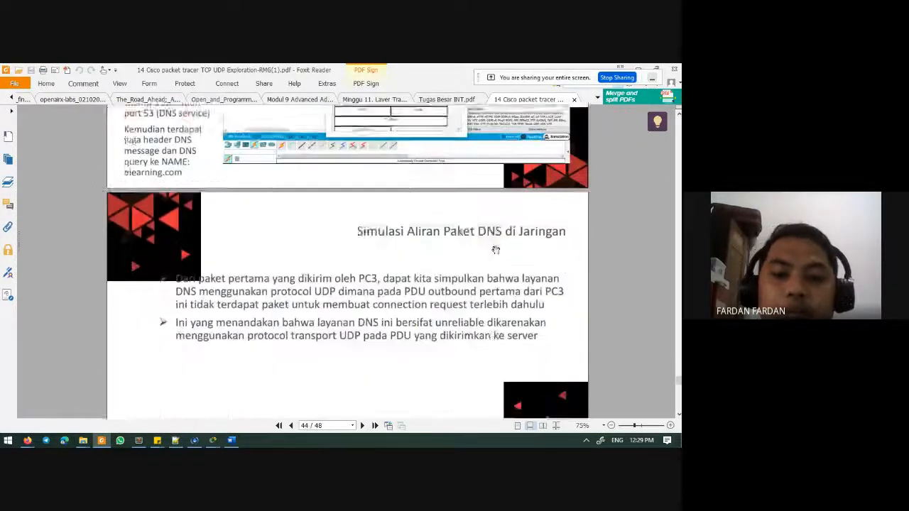
pyautogui.scroll(-20, 496, 250)
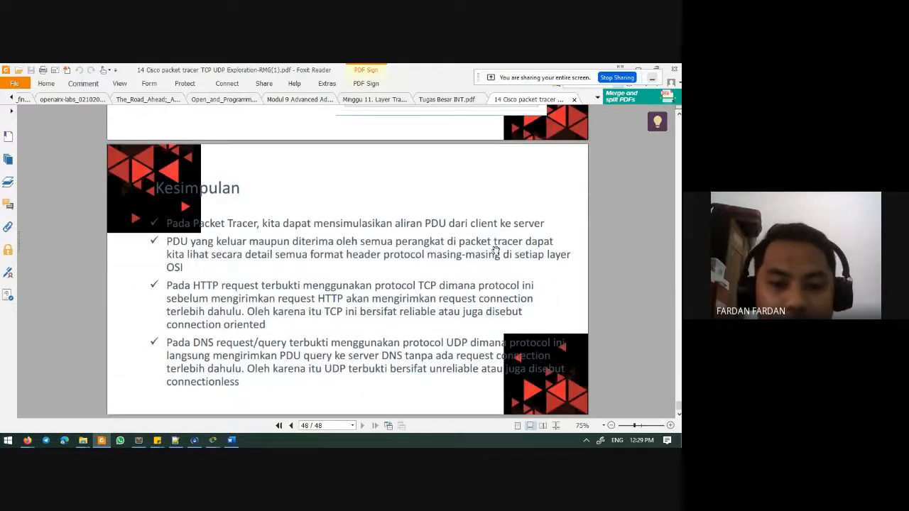
pyautogui.hotkey('alt', 'Tab')
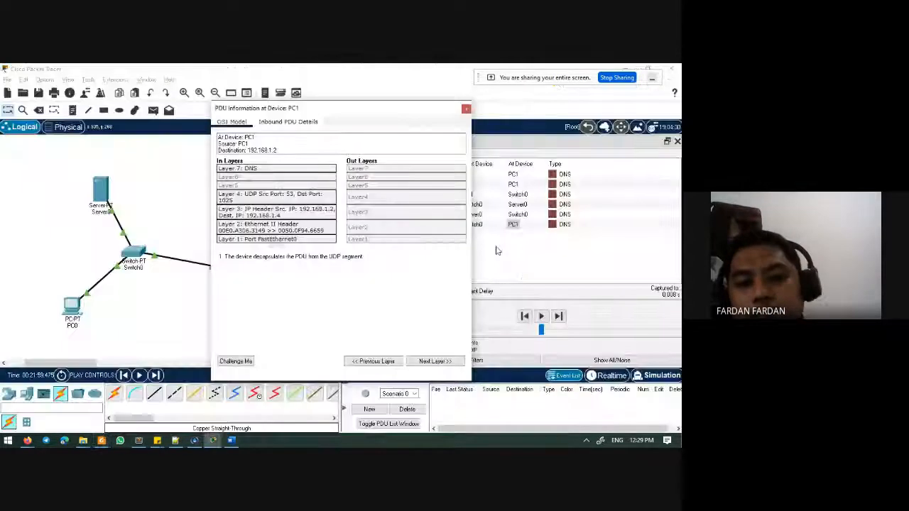
pyautogui.hotkey('alt', 'Tab')
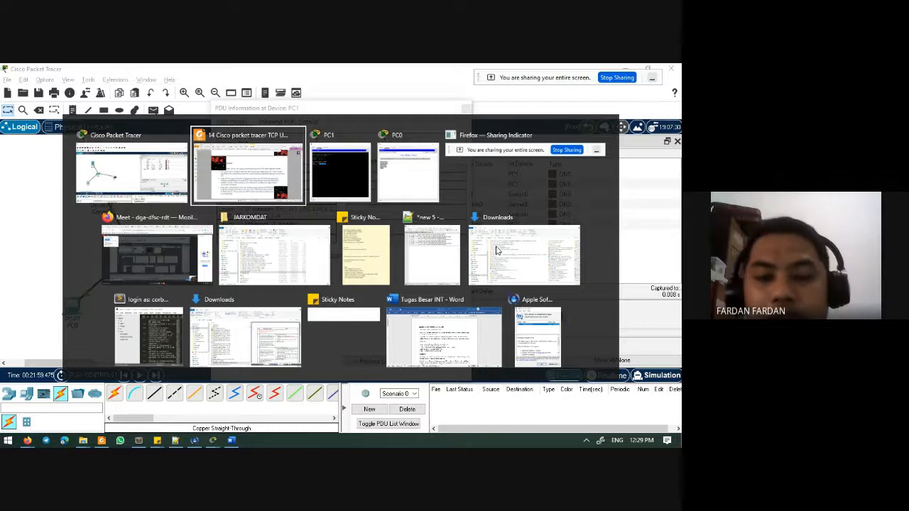
pyautogui.hotkey('alt', 'Tab')
pyautogui.hotkey('alt', 'Tab')
pyautogui.hotkey('alt', 'Tab')
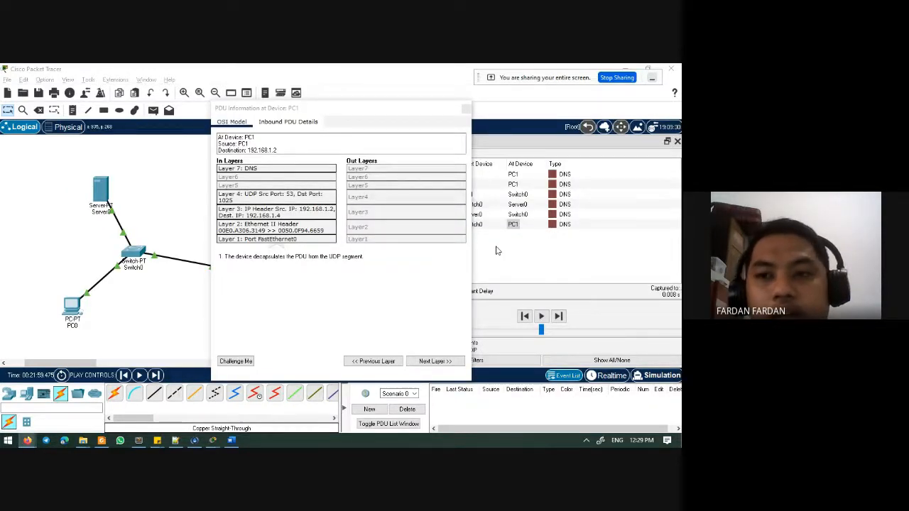
pyautogui.hotkey('alt', 'Tab')
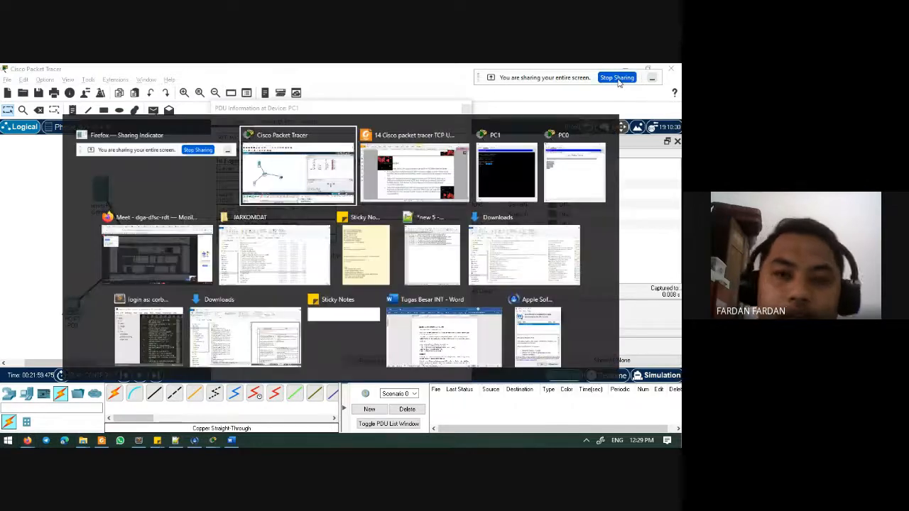